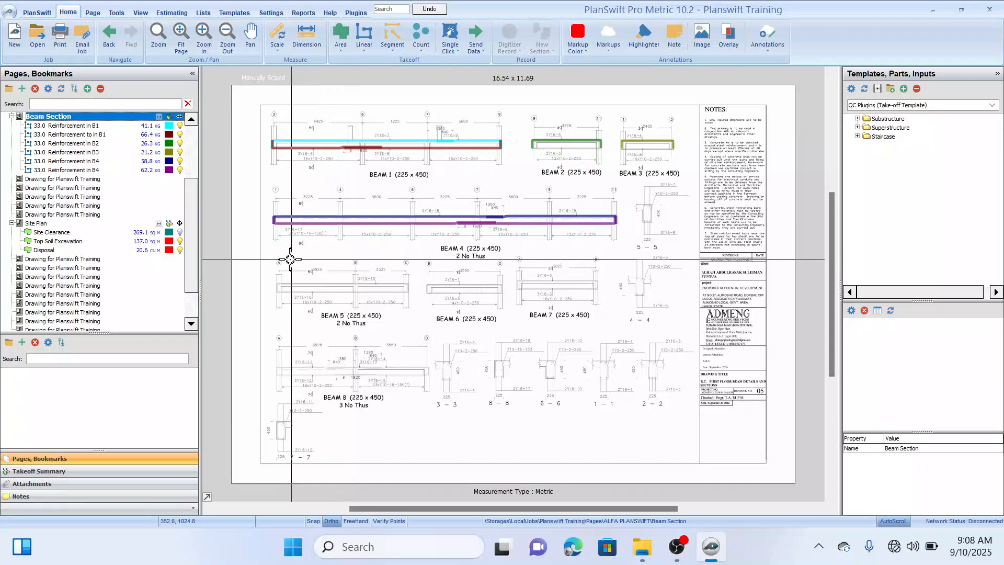
Step: Open the R.C. First Floor Slab Details drawing and examine its slab panels and reinforcement layout
click(93, 180)
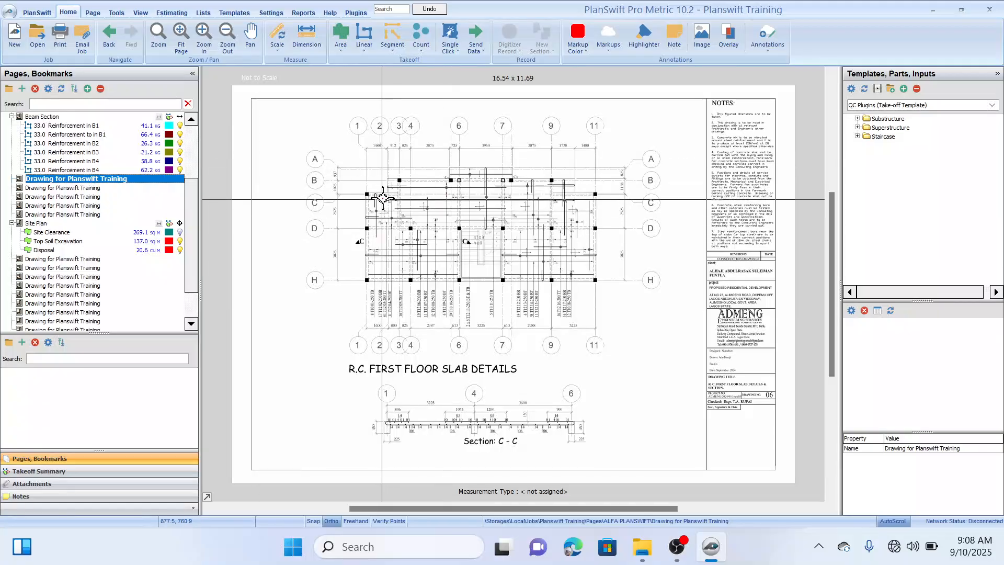
scroll(401, 189, up, 1)
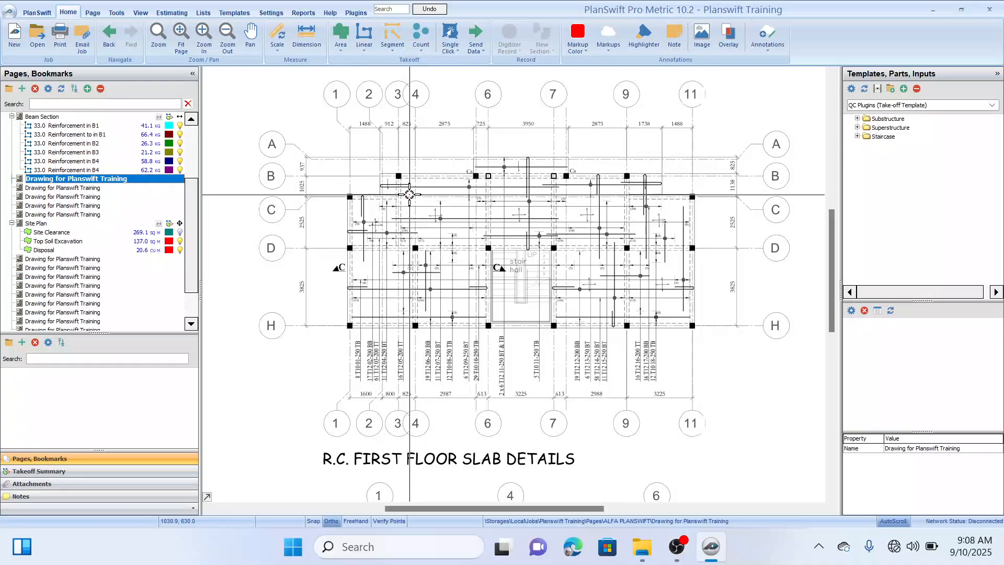
scroll(410, 195, up, 1)
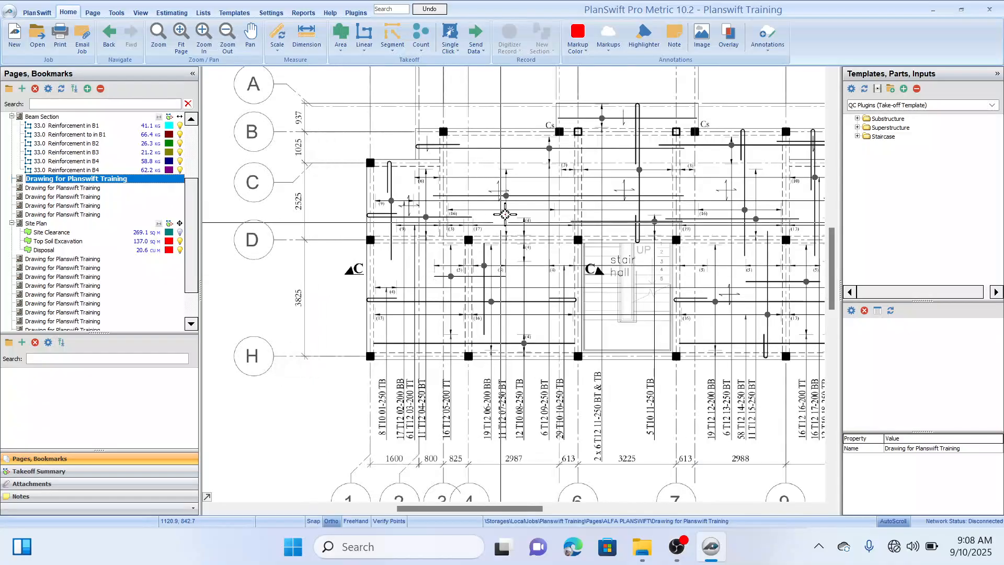
mouse_move(572, 175)
mouse_down()
mouse_move(450, 200)
mouse_move(463, 162)
mouse_move(465, 210)
mouse_move(509, 218)
mouse_up()
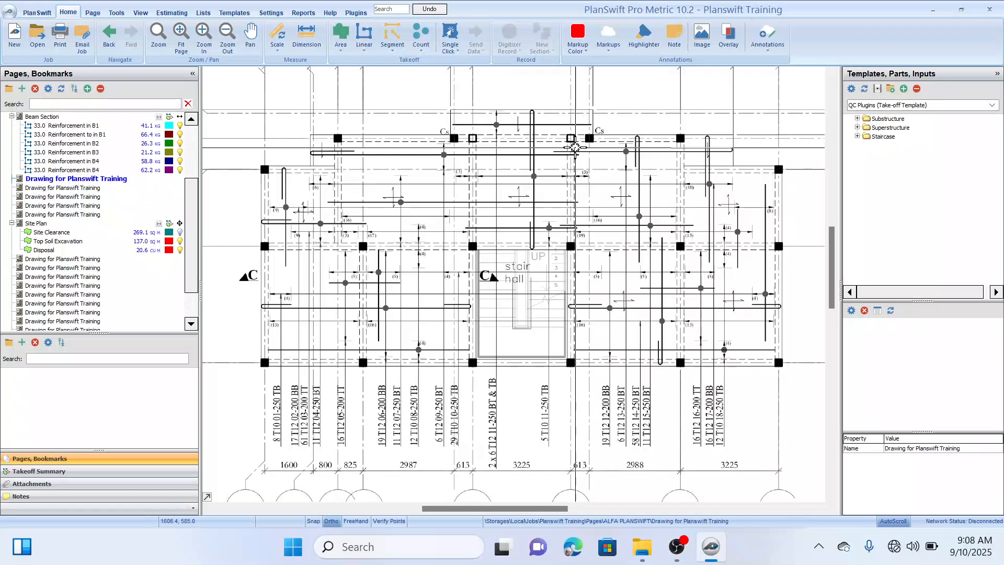
scroll(513, 219, down, 3)
scroll(499, 253, up, 1)
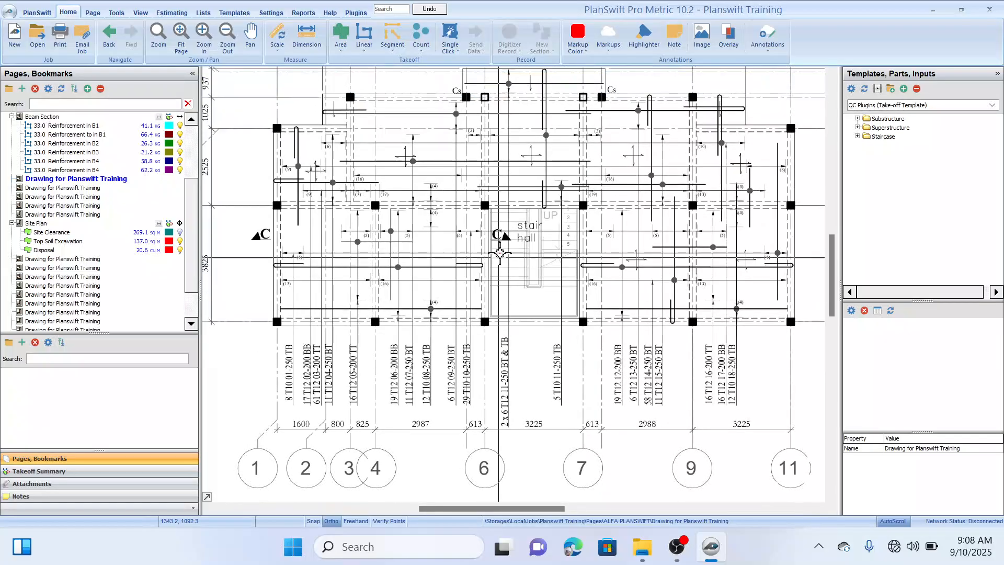
scroll(500, 253, up, 2)
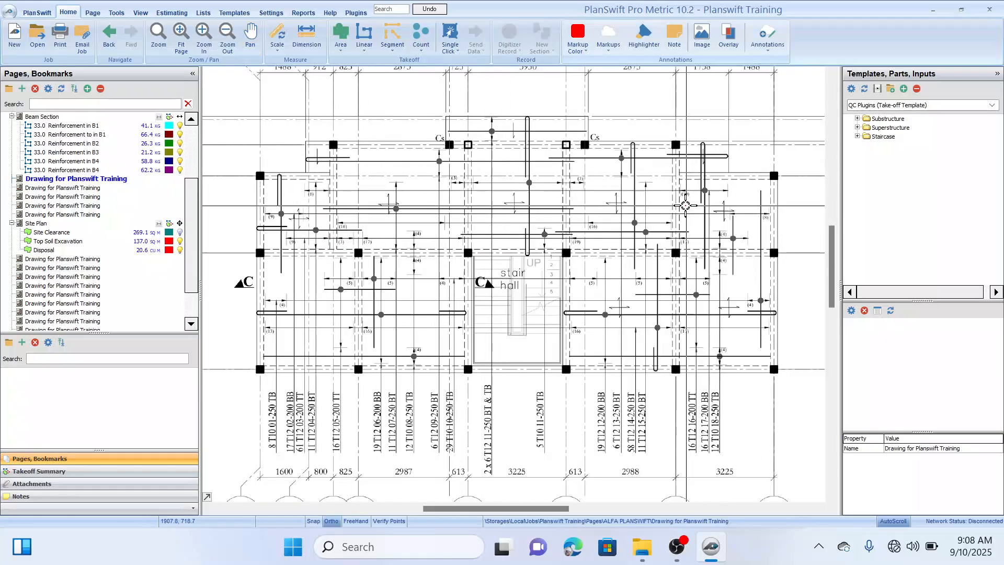
right_click(679, 282)
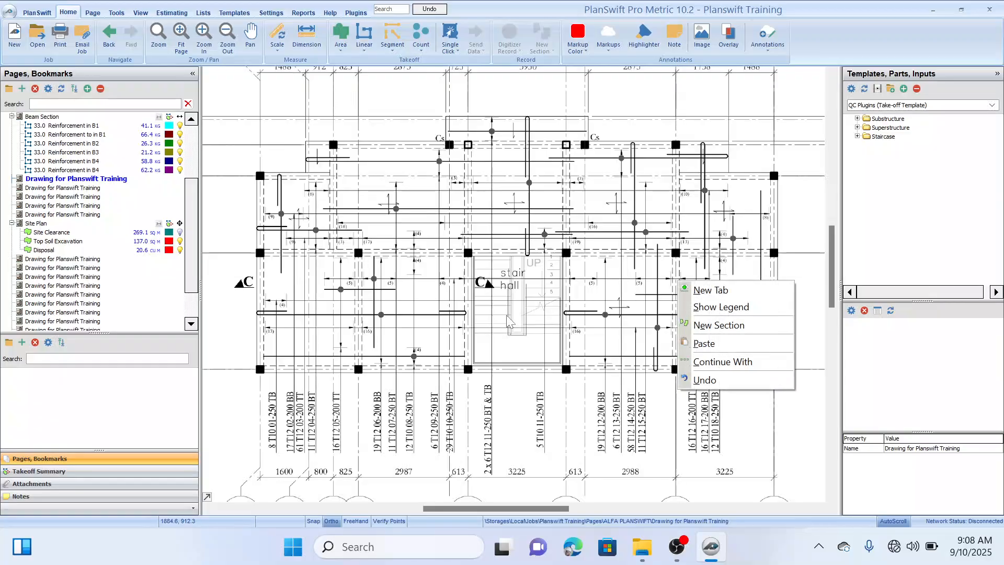
Step: Open the G.A. First Floor Layout drawing page that holds the First Floor Beams takeoff
drag(193, 261, 195, 226)
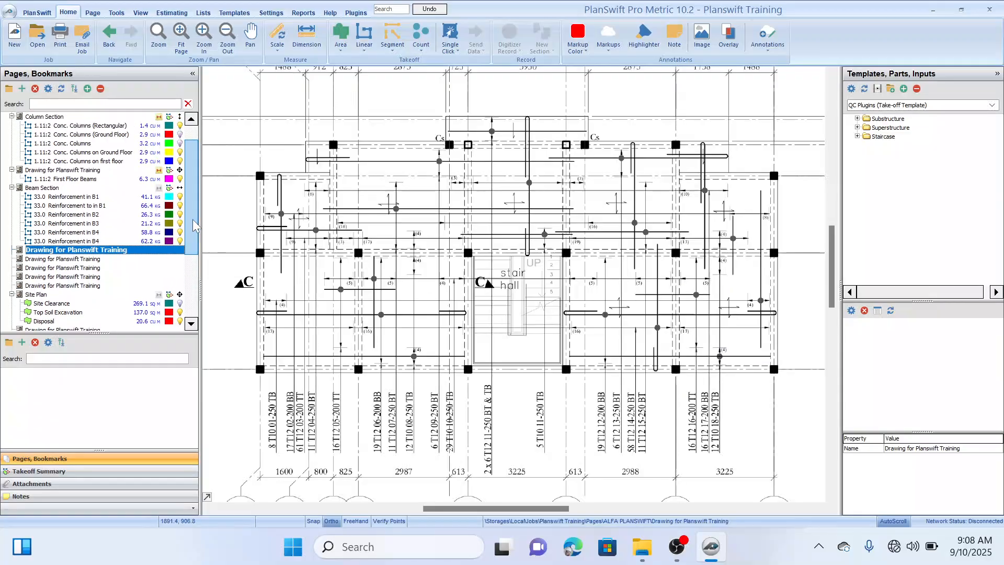
click(62, 172)
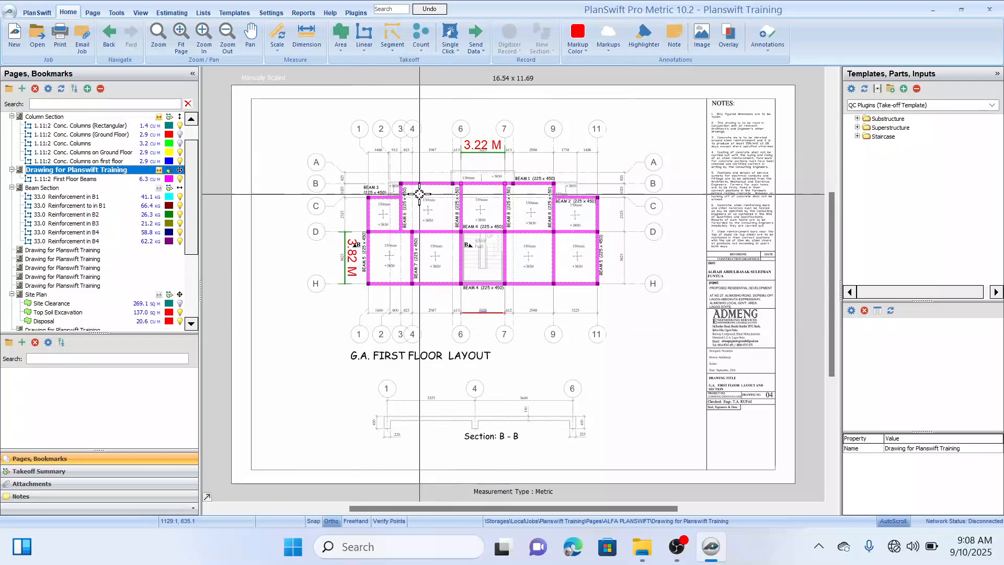
scroll(289, 244, up, 2)
scroll(292, 249, up, 1)
drag(534, 173, 481, 224)
mouse_move(641, 227)
mouse_down()
mouse_move(499, 228)
mouse_move(560, 236)
mouse_up()
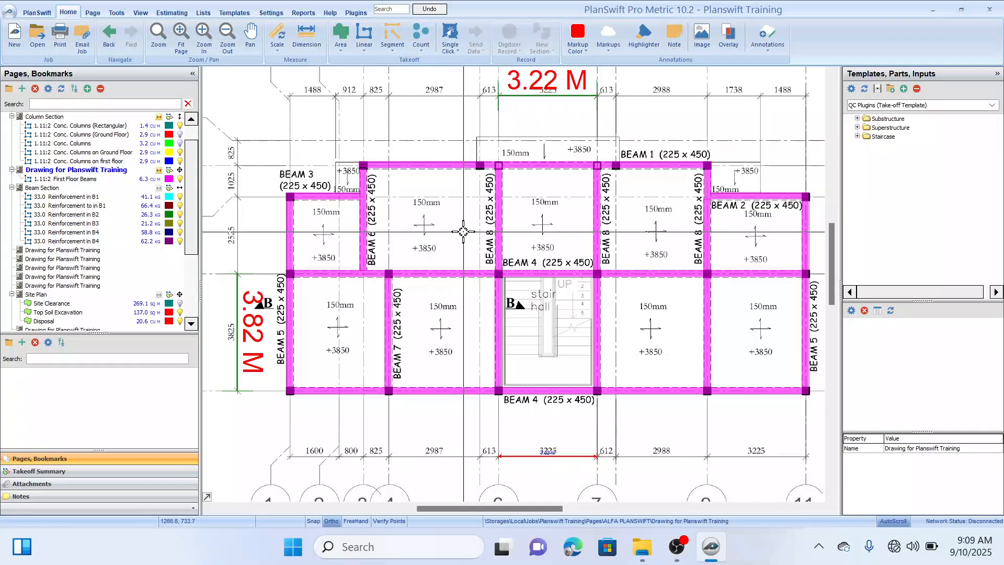
Step: Examine the slab panels' thickness labels and levels between the beams and around the stair hall
mouse_move(462, 232)
mouse_down()
mouse_move(472, 222)
mouse_move(463, 228)
mouse_move(459, 214)
mouse_up()
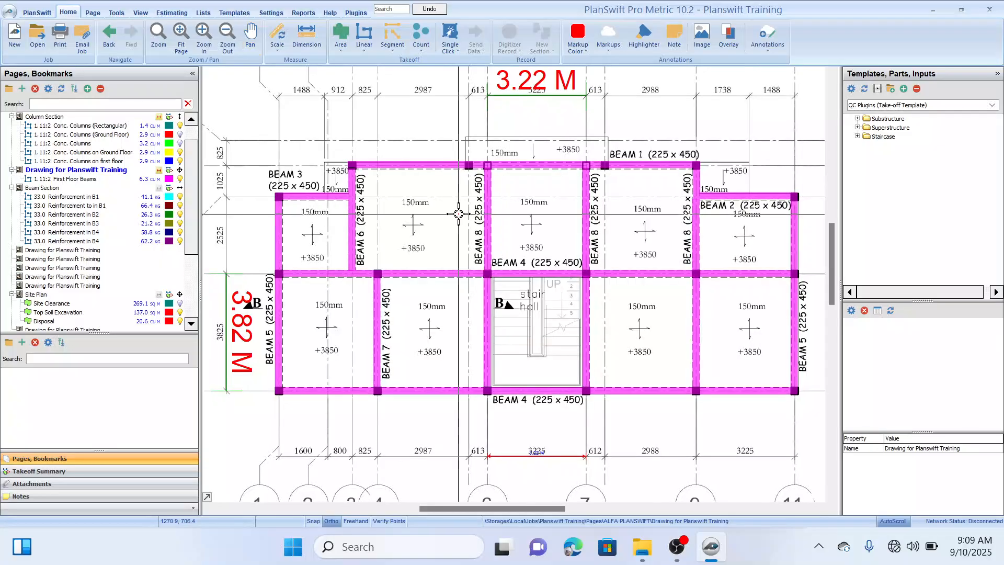
drag(455, 267, 453, 200)
drag(454, 219, 464, 273)
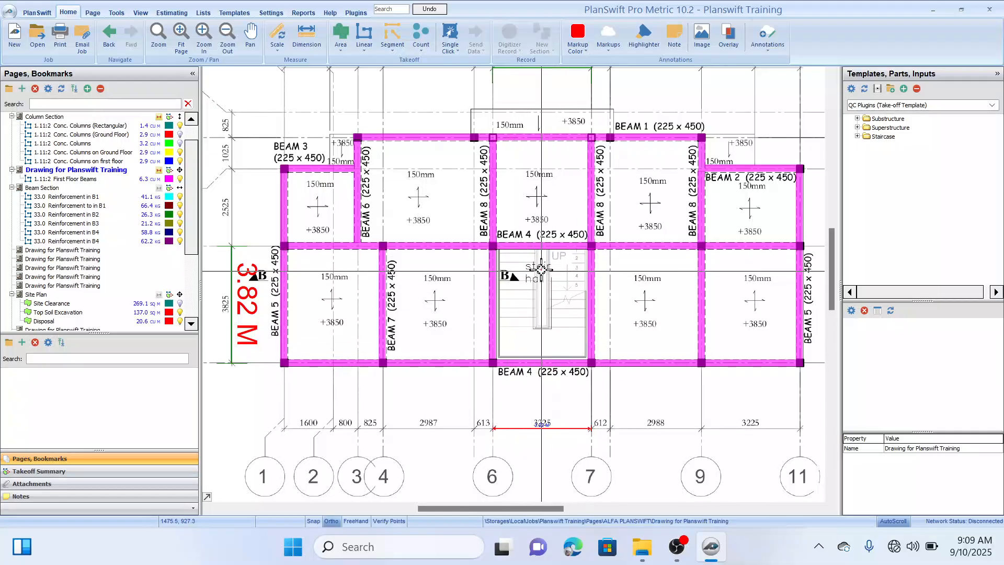
drag(536, 194, 542, 208)
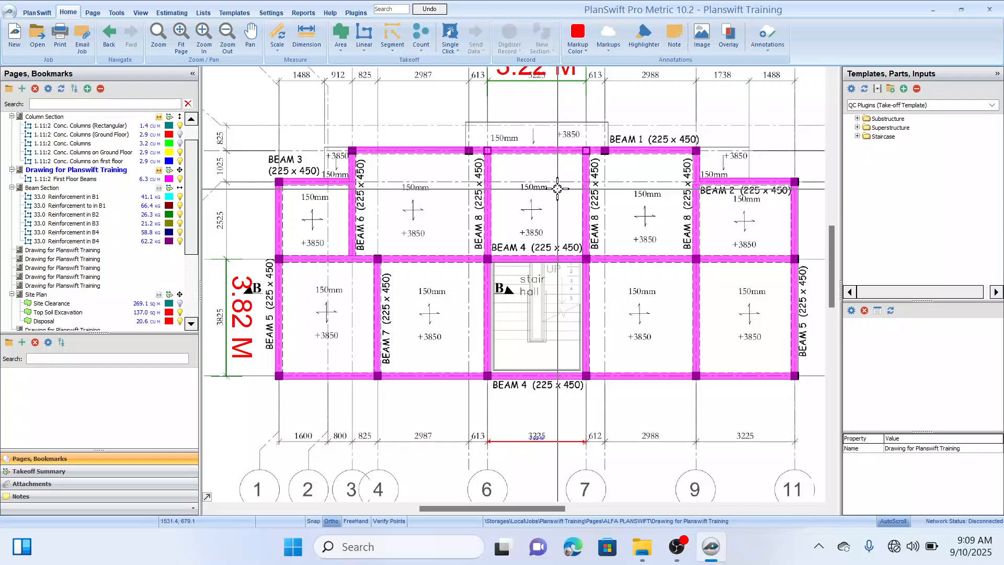
drag(554, 183, 548, 180)
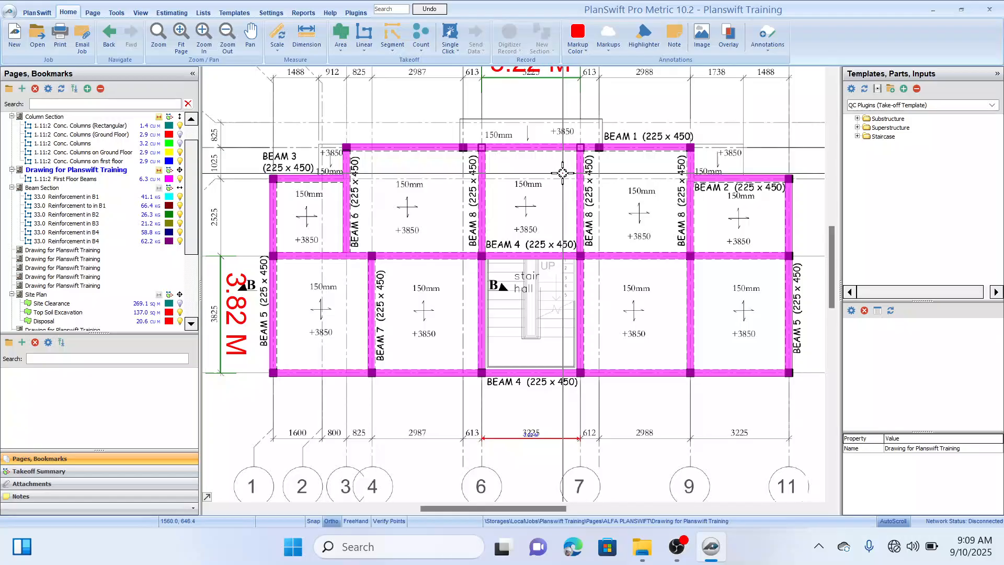
drag(551, 173, 551, 173)
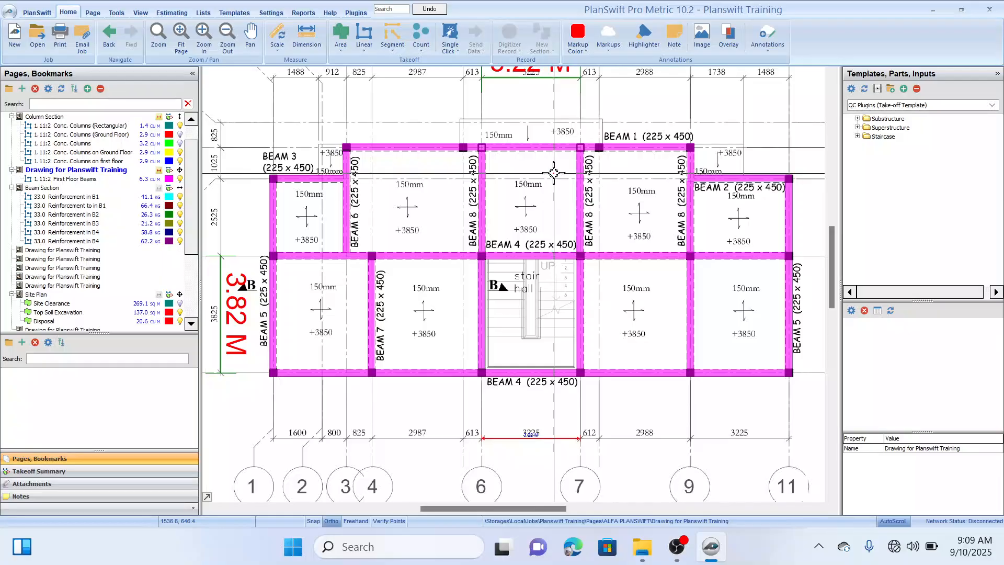
drag(556, 171, 552, 180)
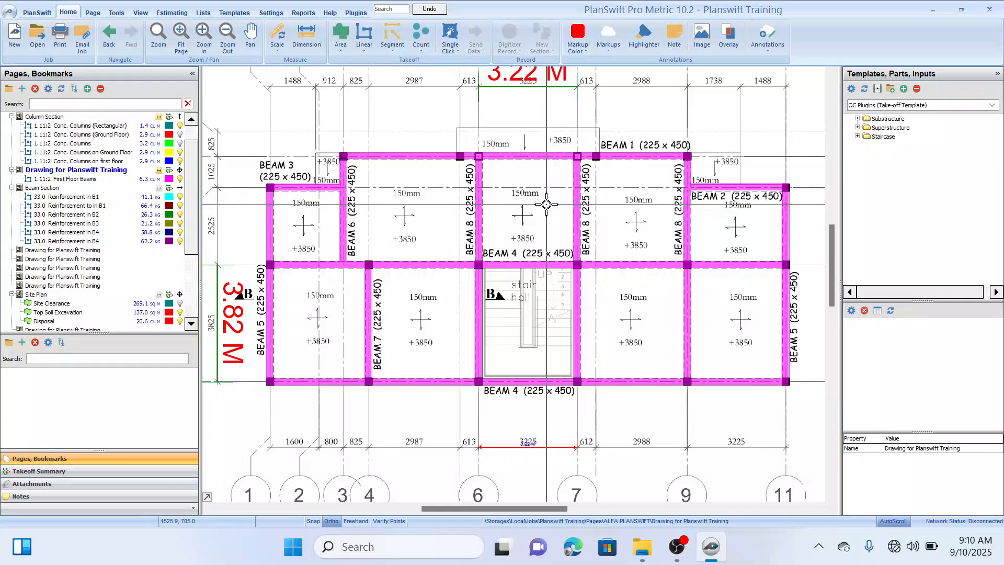
right_click(546, 204)
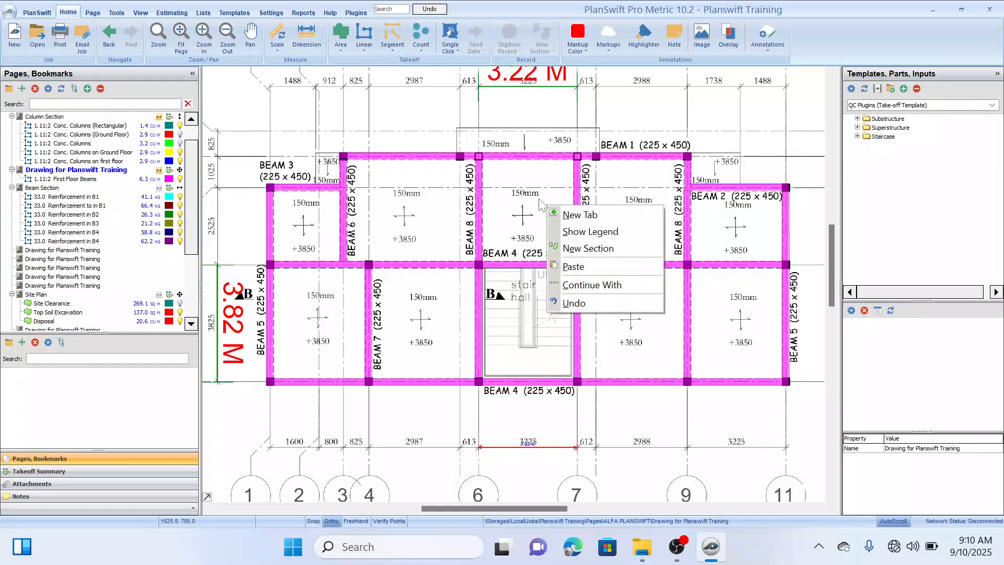
click(534, 183)
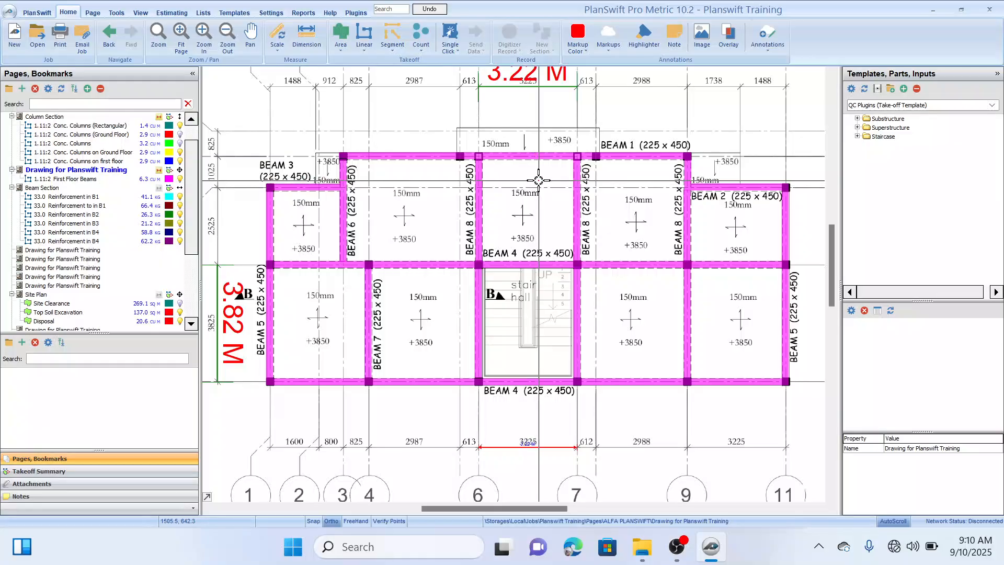
drag(534, 183, 527, 180)
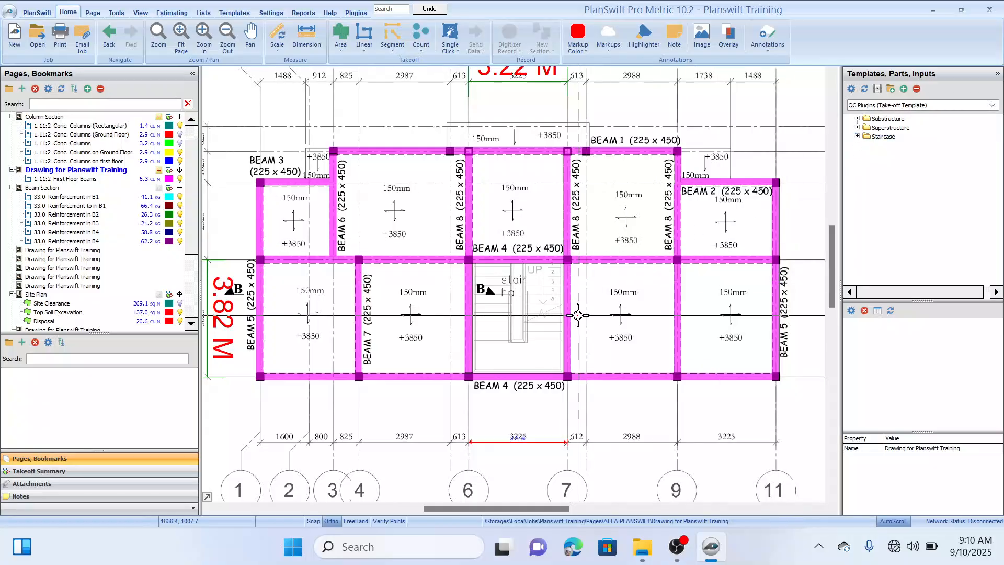
drag(578, 313, 591, 292)
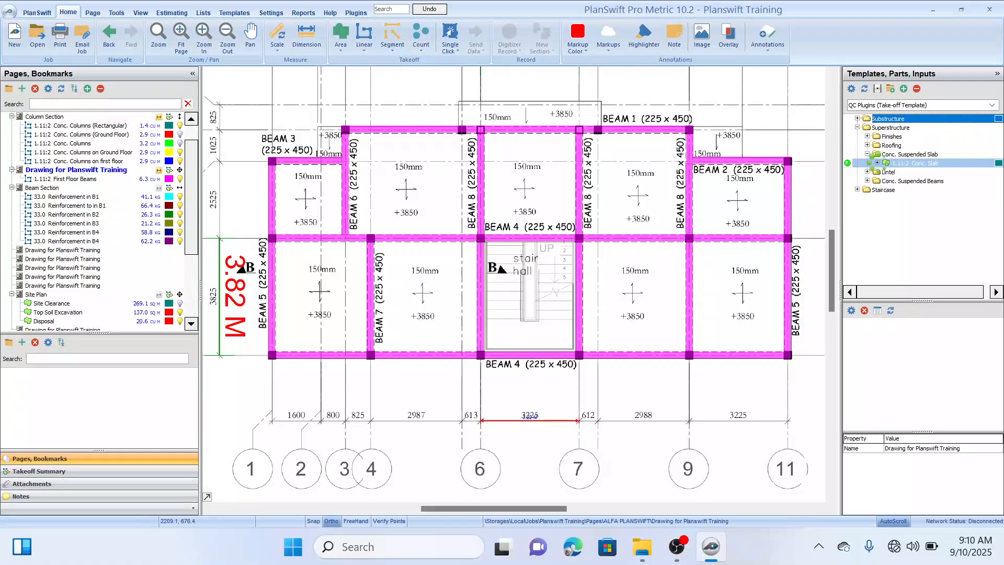
Step: Inspect the formwork items contained in the 1.11:2 Conc. Slab template under Conc. Suspended Slab
click(877, 163)
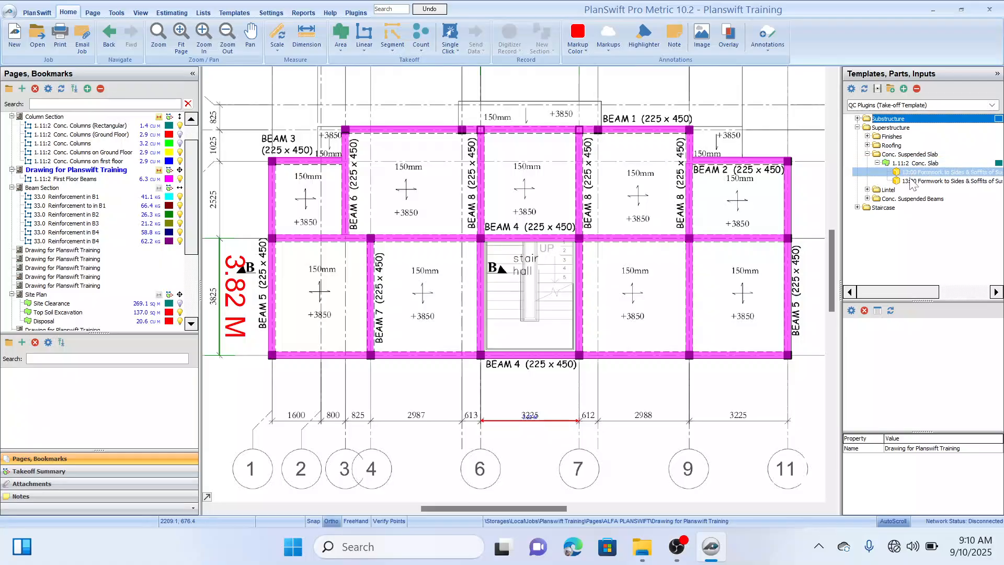
click(877, 163)
click(878, 164)
click(878, 164)
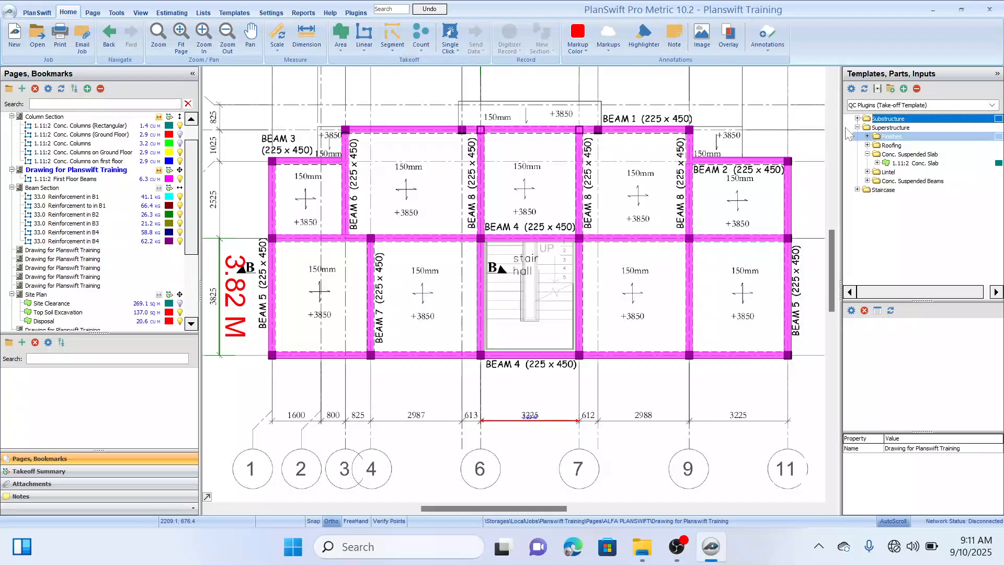
Step: Start a 1.11:2 Conc. Slab takeoff with a thickness of 0.15 M, stored in the Superstructure folder
double_click(849, 163)
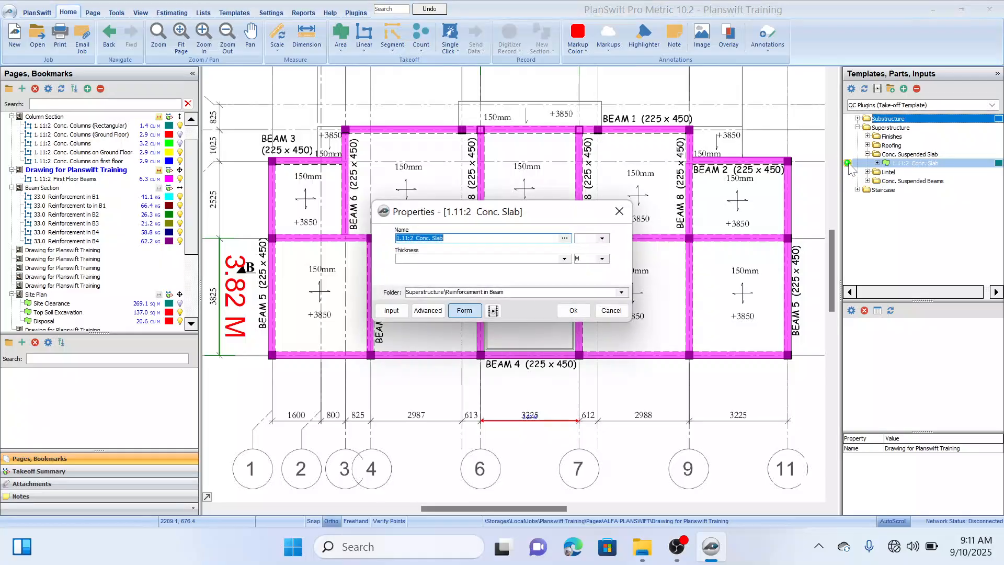
drag(564, 219, 519, 174)
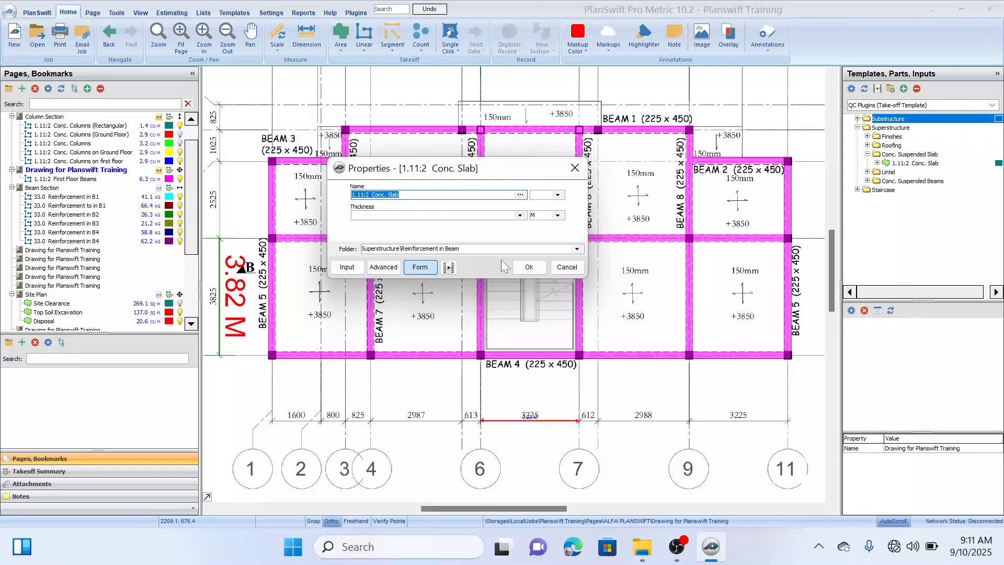
click(520, 215)
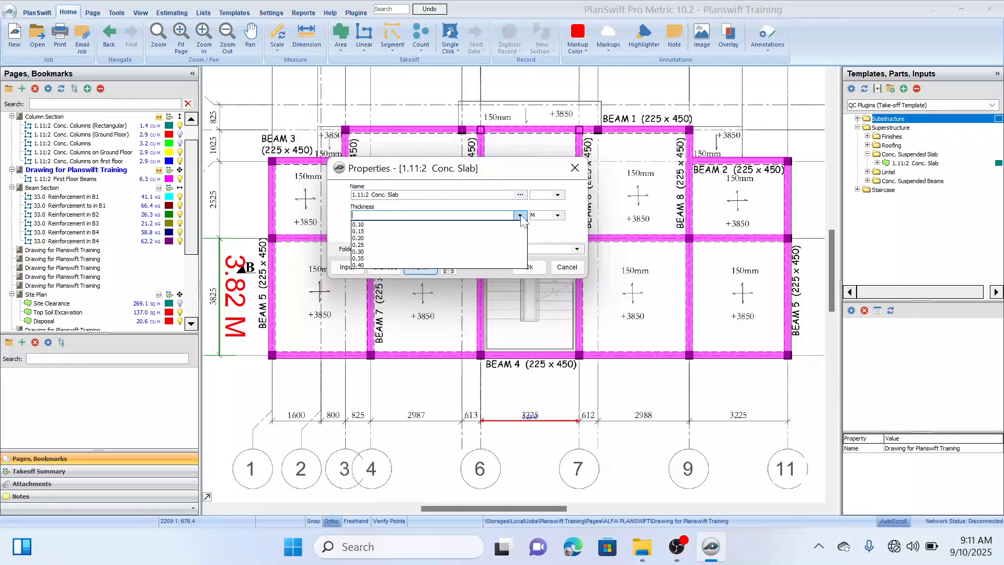
click(481, 231)
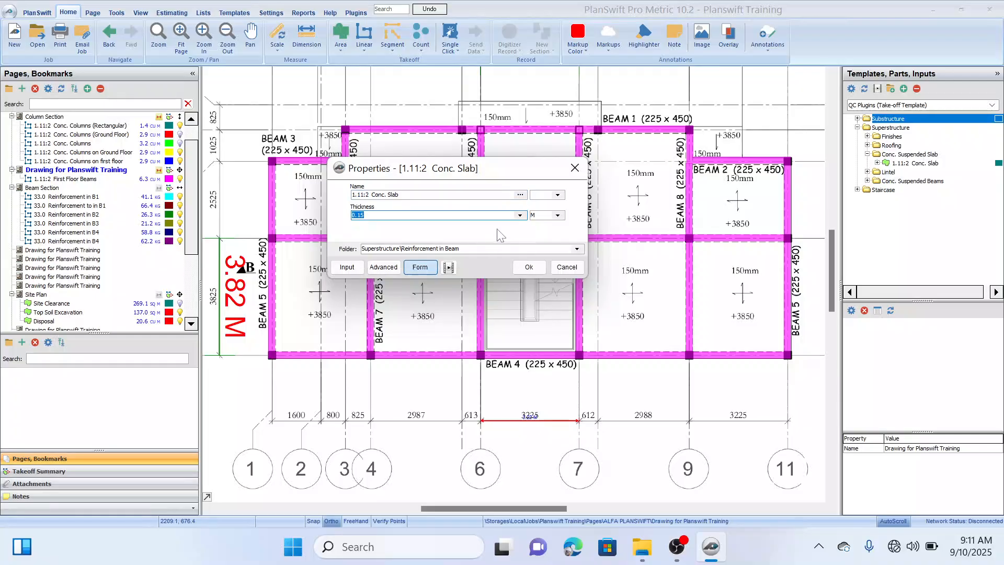
click(577, 250)
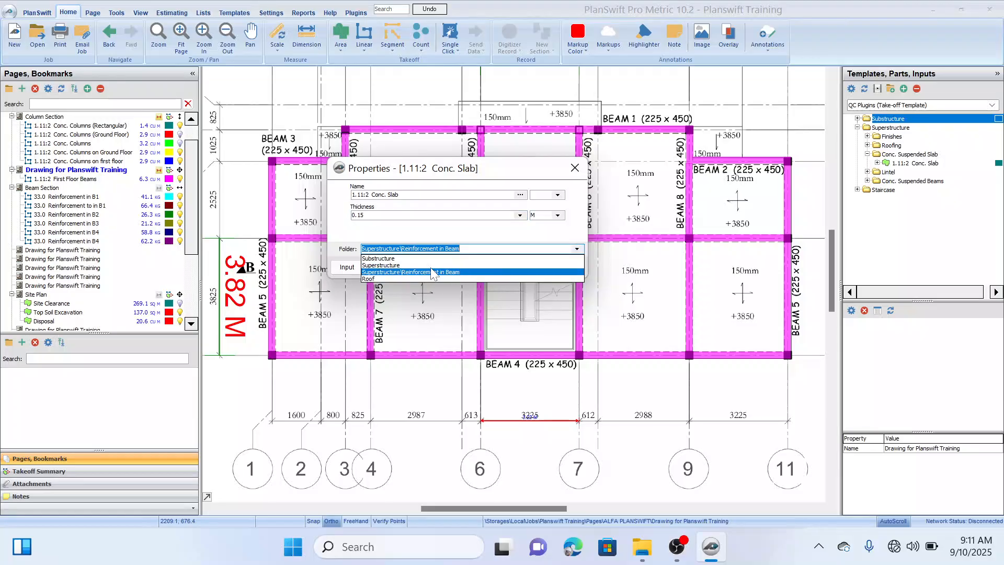
click(396, 265)
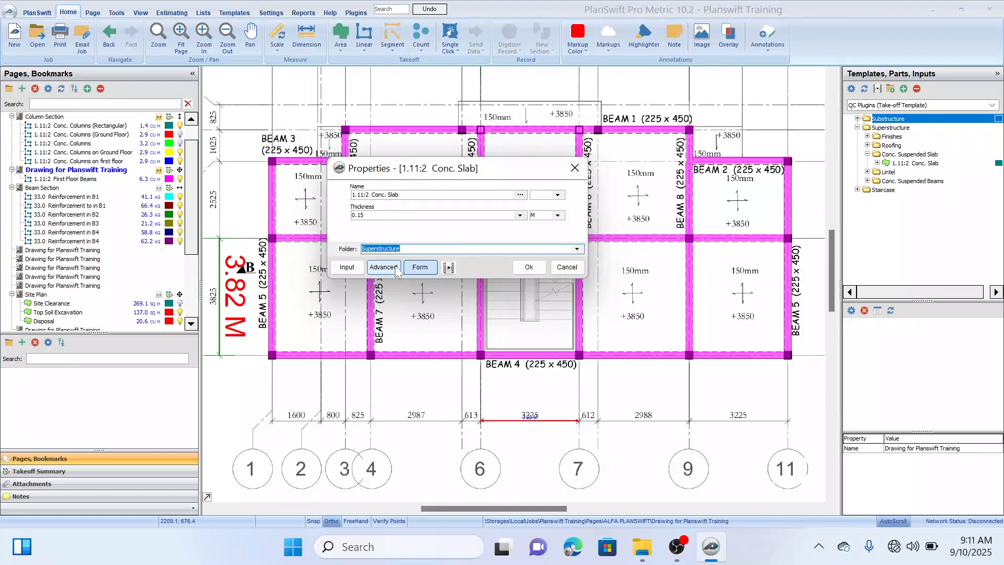
click(530, 268)
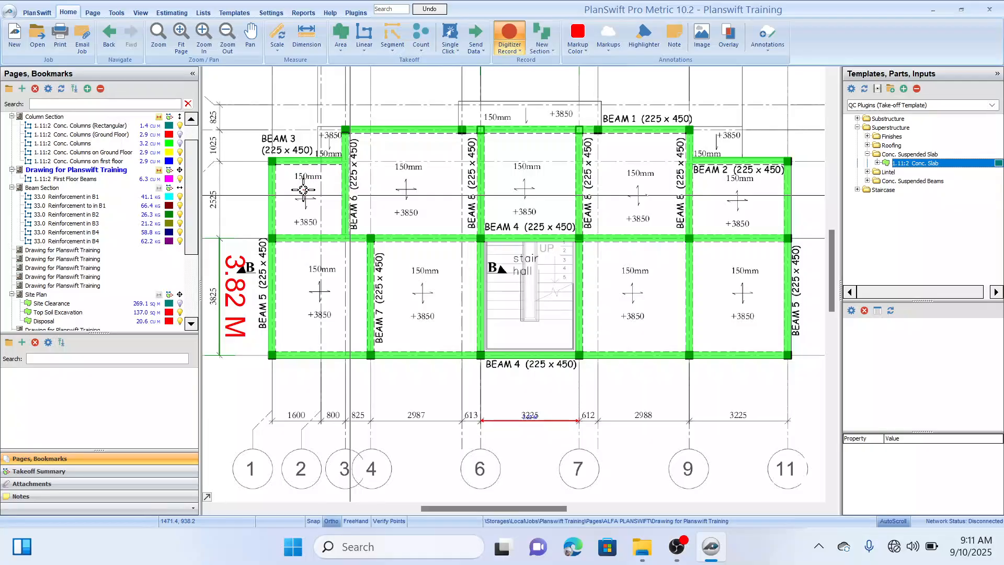
Step: Trace the slab outline from the grid 1/H corner up to Beam 3, around the step near grid 2, and along grid B toward grid 6
drag(339, 202, 407, 223)
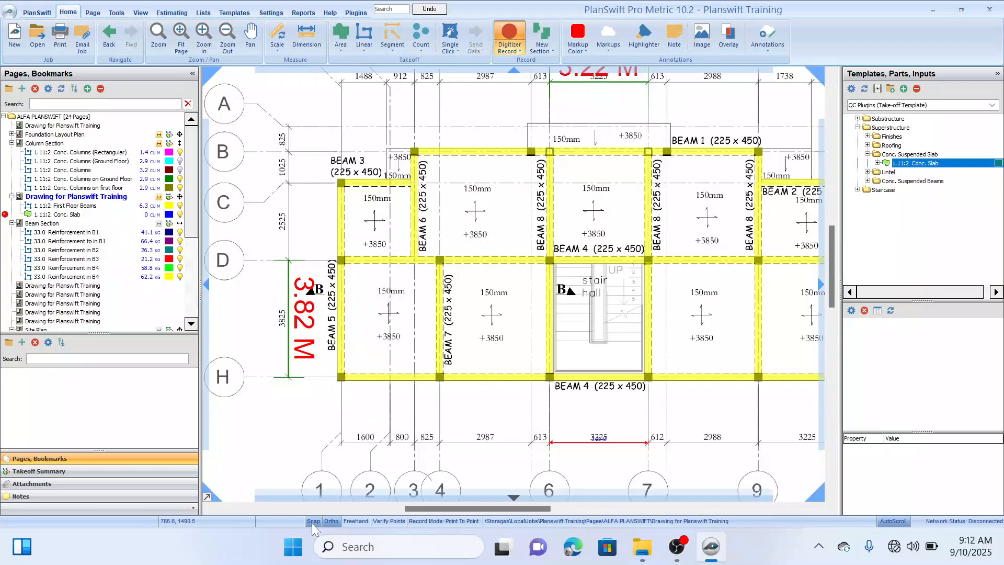
click(337, 382)
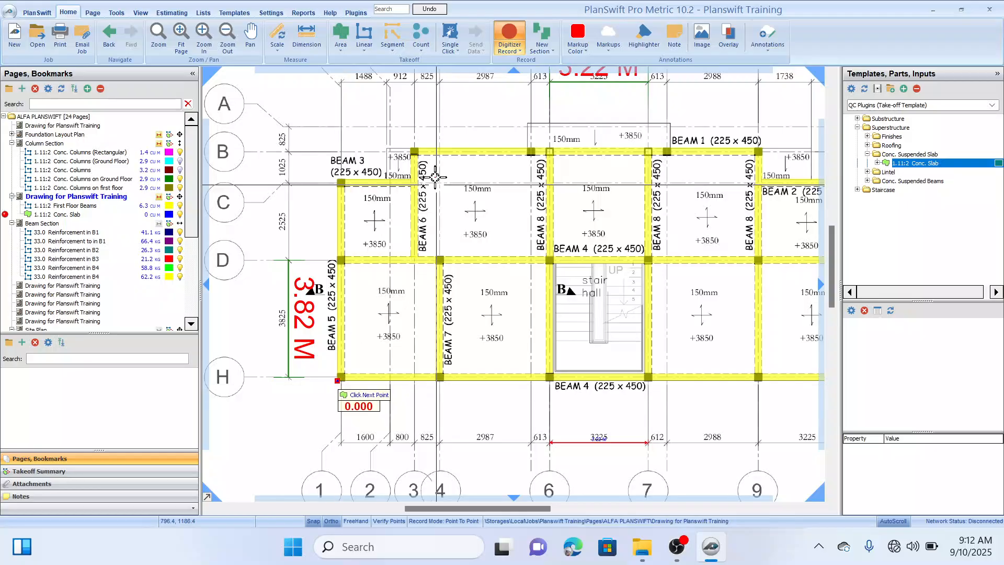
click(340, 180)
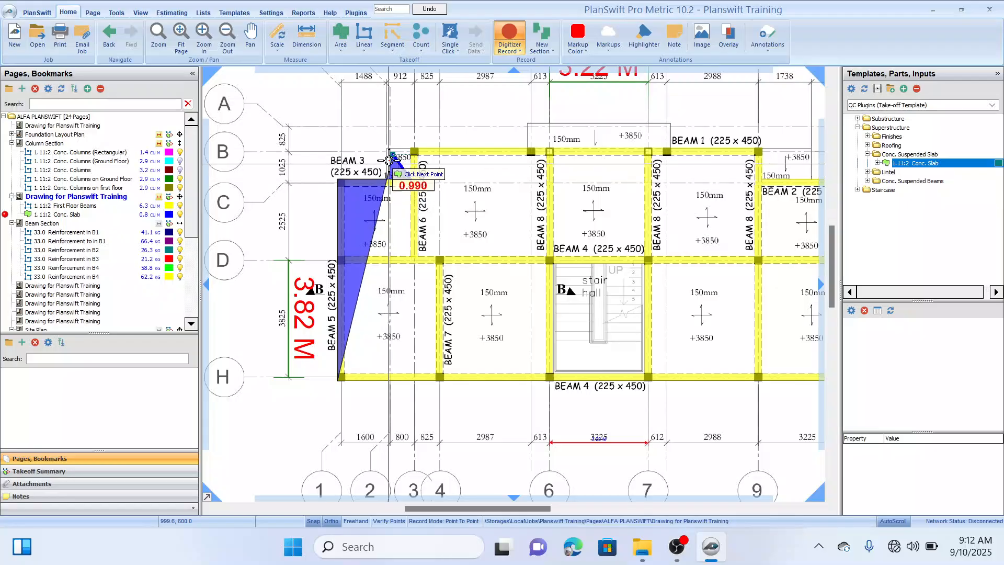
click(410, 181)
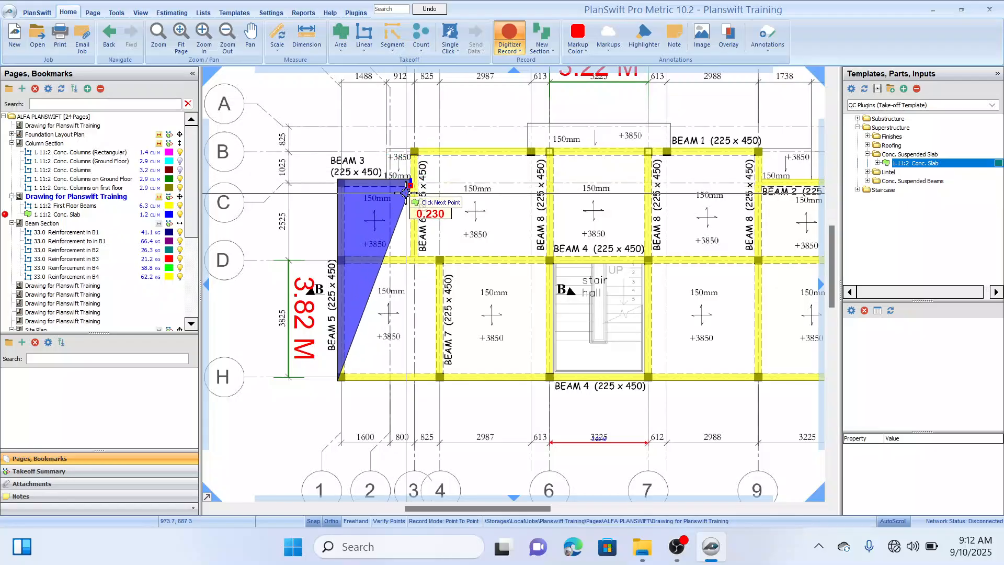
key(ctrl+z)
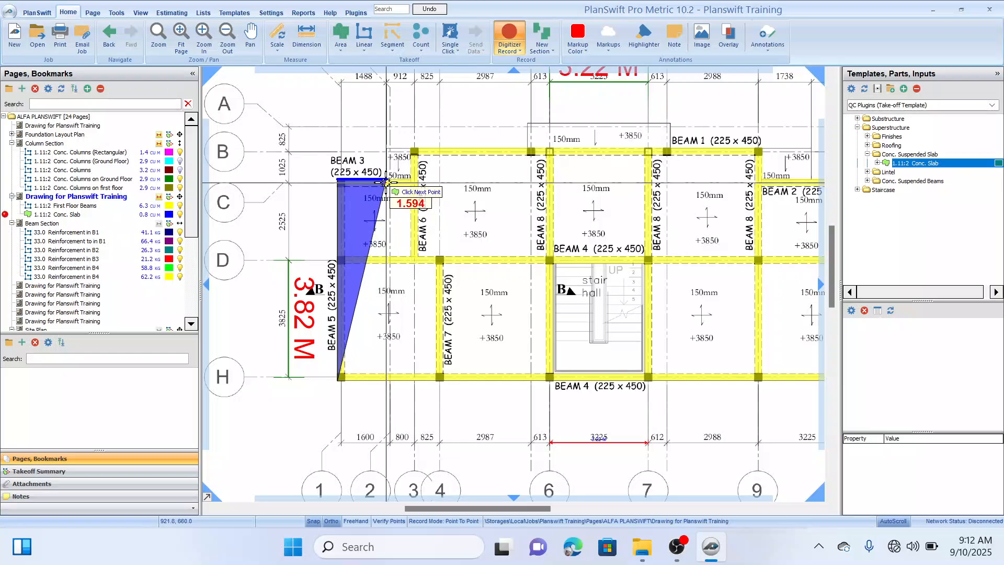
click(386, 180)
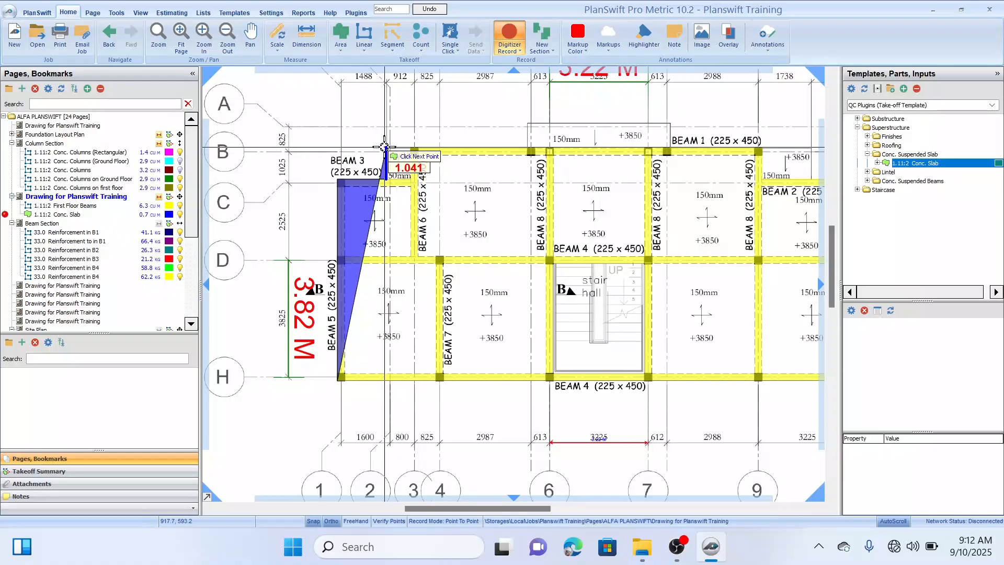
click(384, 147)
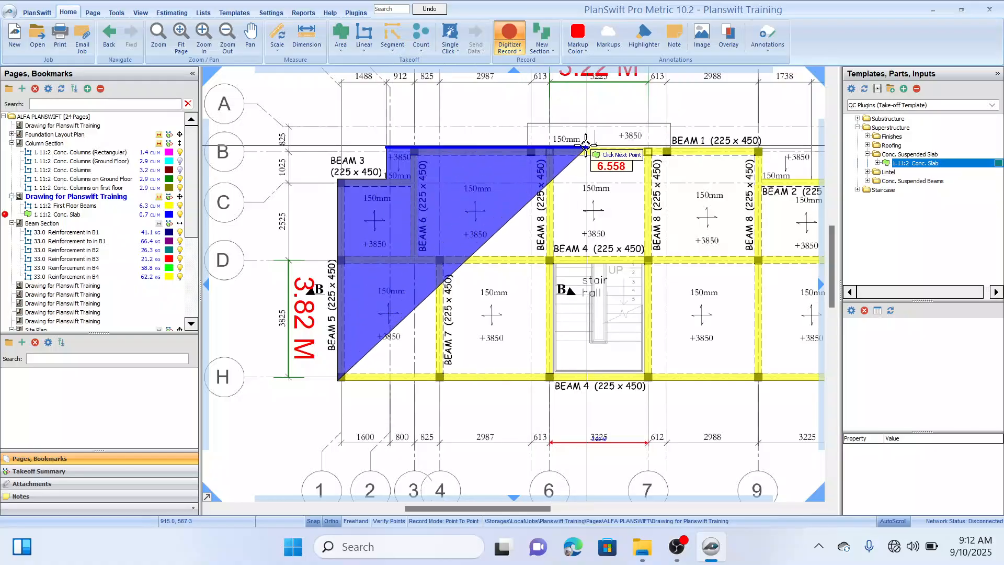
click(528, 147)
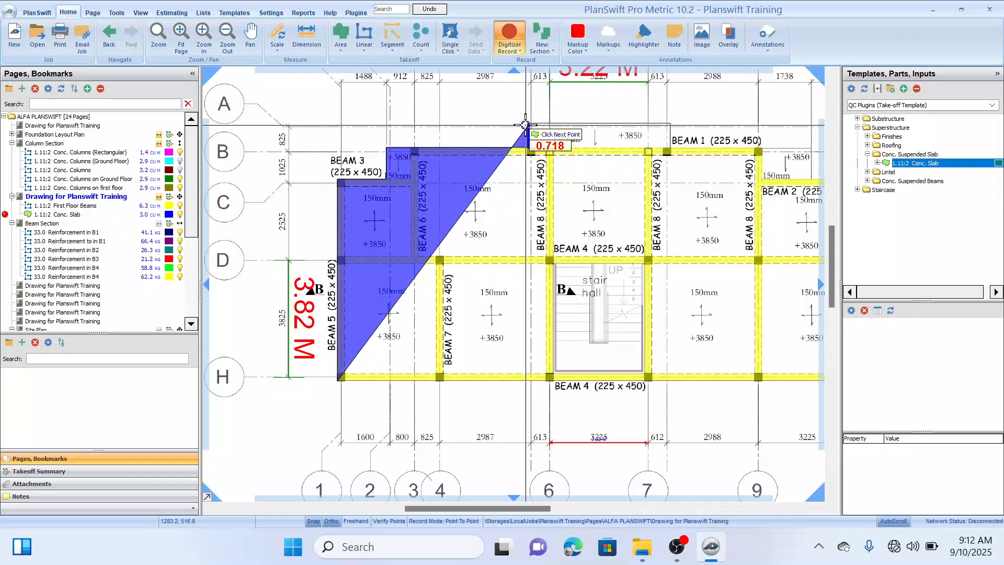
Step: Trace the slab outline around the projecting panel above Beam 1, between grids 6 and 7, back to grid B
scroll(324, 194, up, 4)
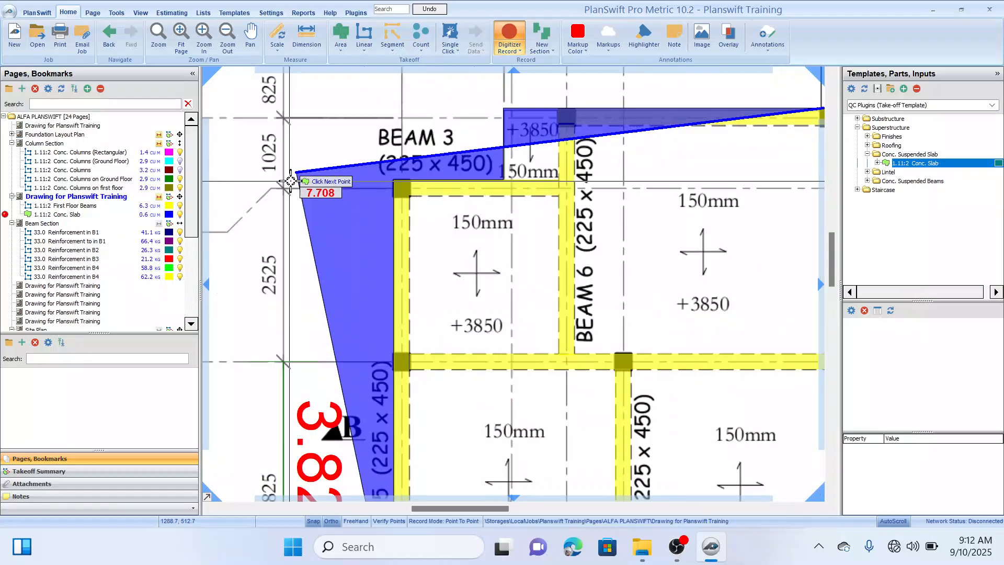
drag(606, 153, 418, 269)
drag(578, 196, 349, 216)
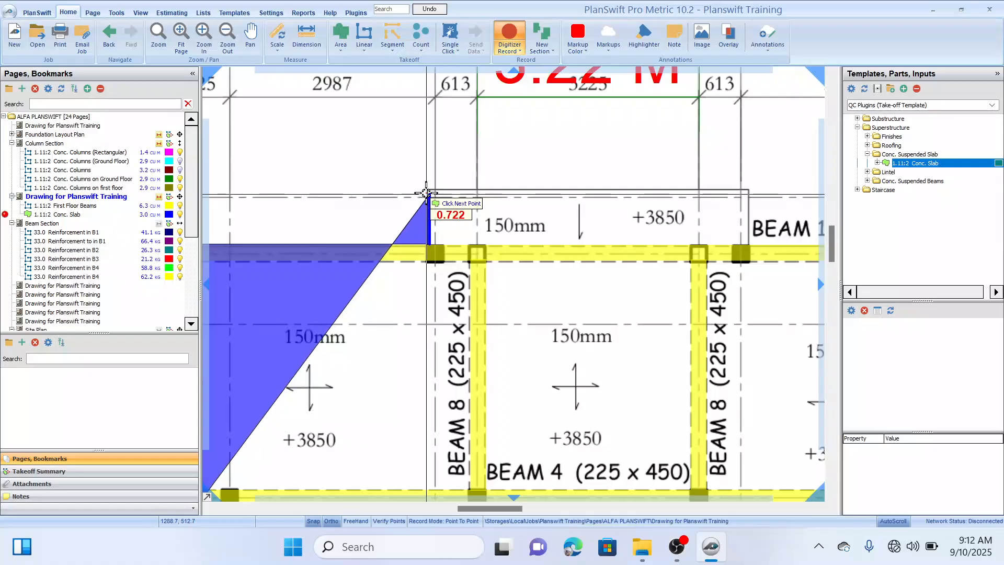
click(428, 189)
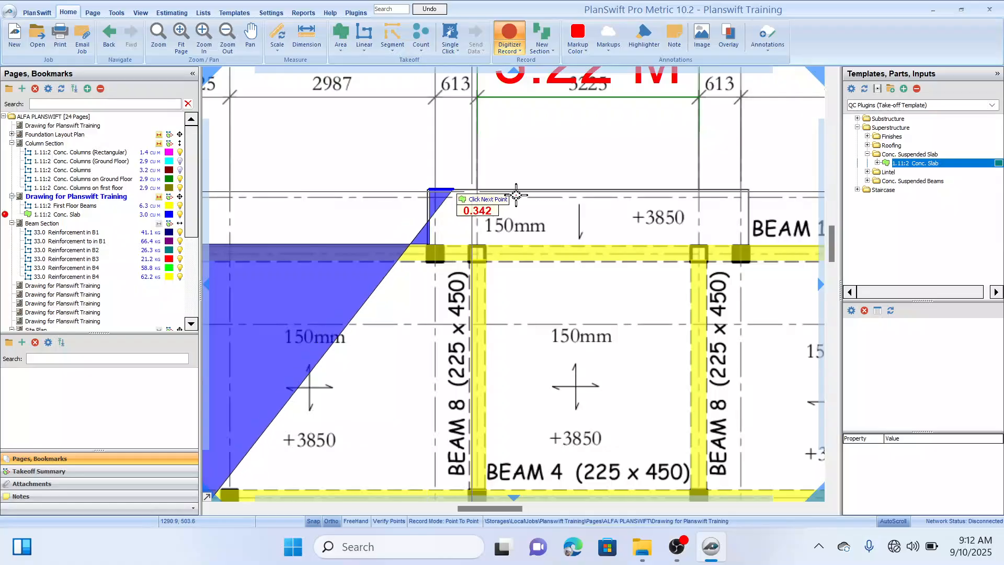
mouse_move(556, 194)
mouse_down()
mouse_move(332, 215)
mouse_move(734, 175)
mouse_up()
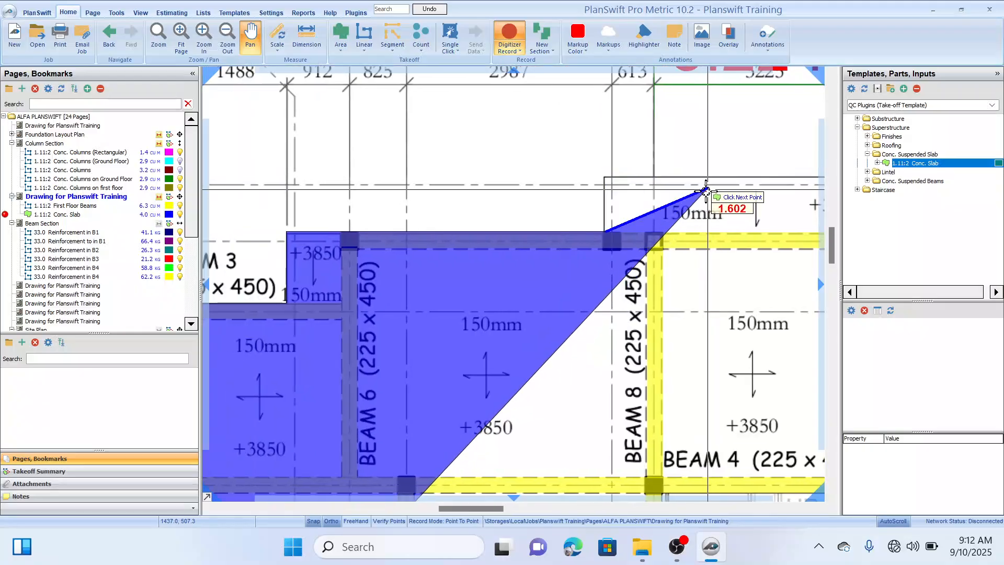
key(BackSpace)
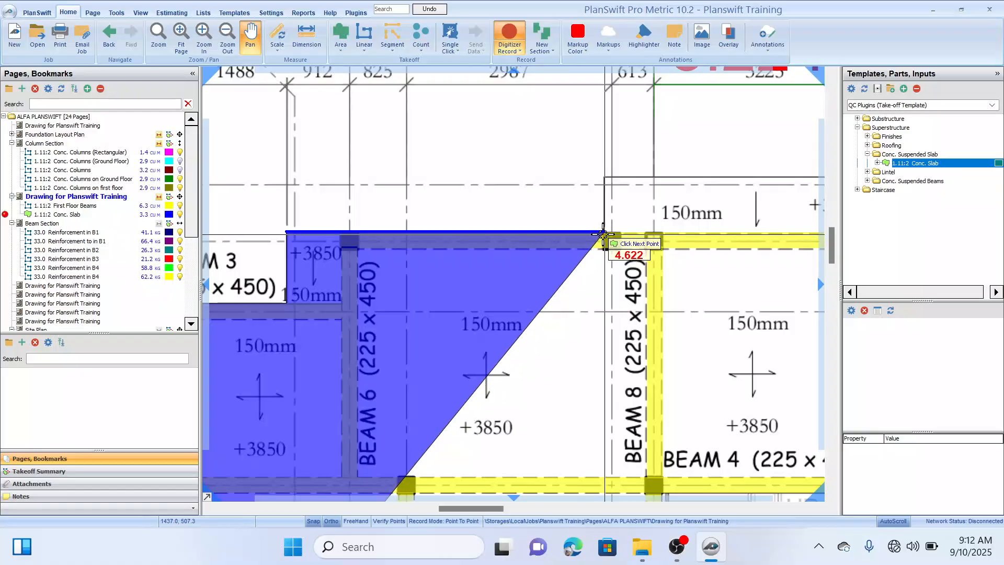
click(602, 233)
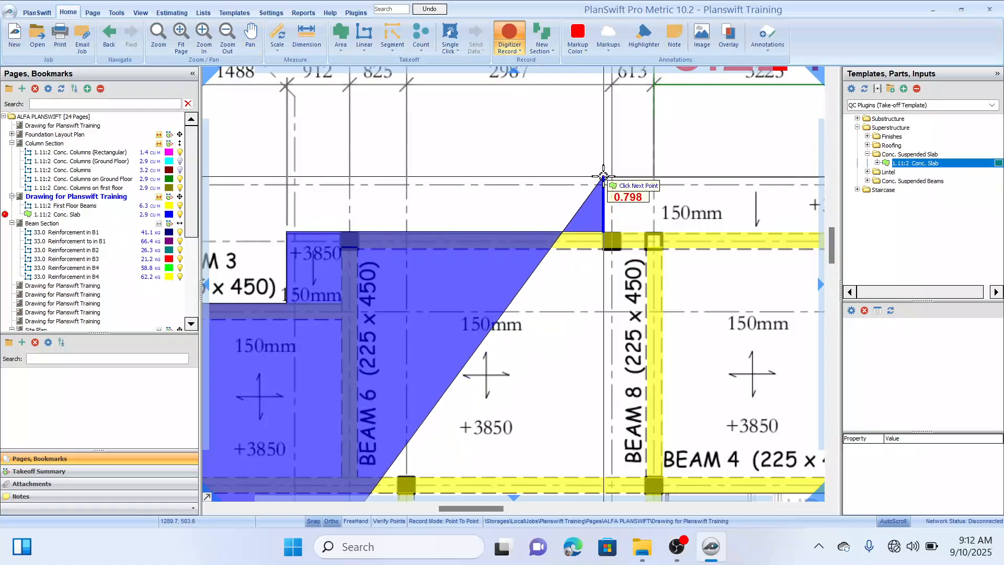
drag(780, 227, 507, 201)
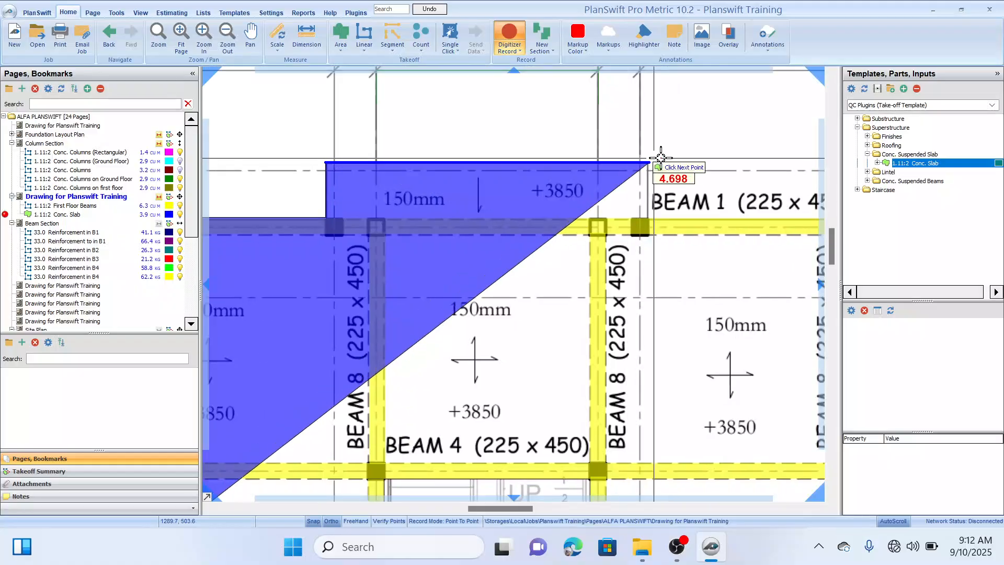
click(646, 164)
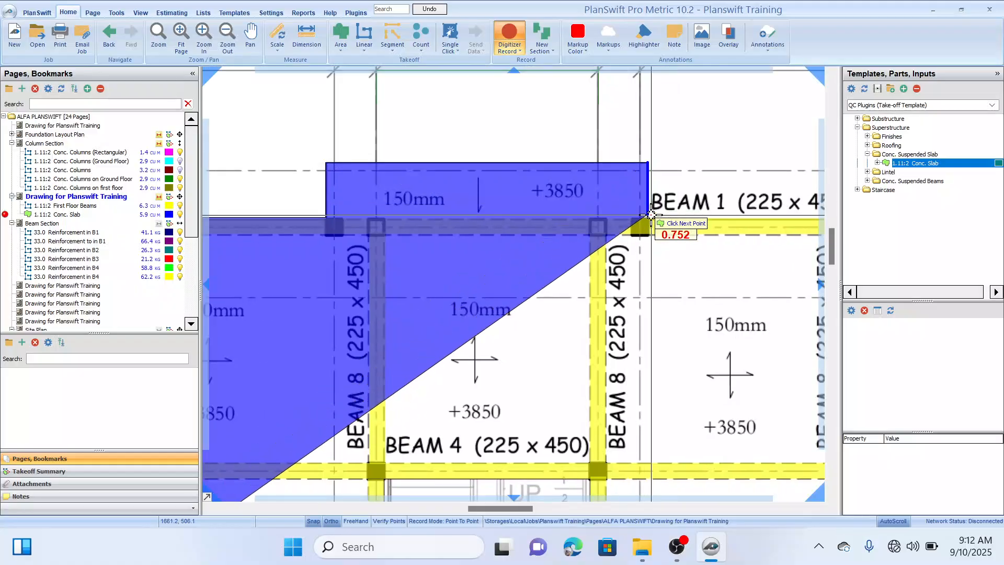
click(647, 218)
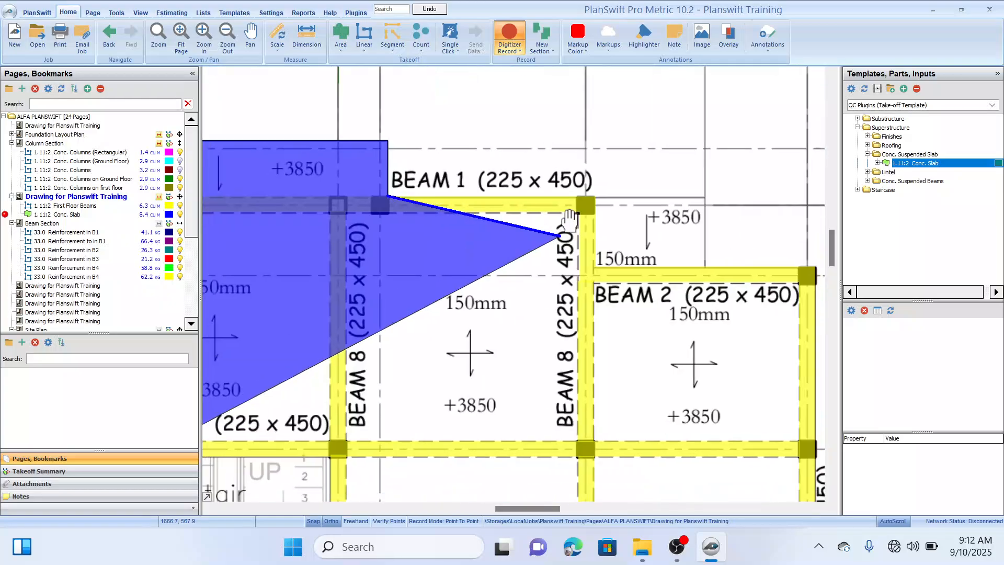
Step: Continue the slab outline along Beam 1, around the step at Beam 2, and down Beam 5 to the grid 11/H corner
click(595, 266)
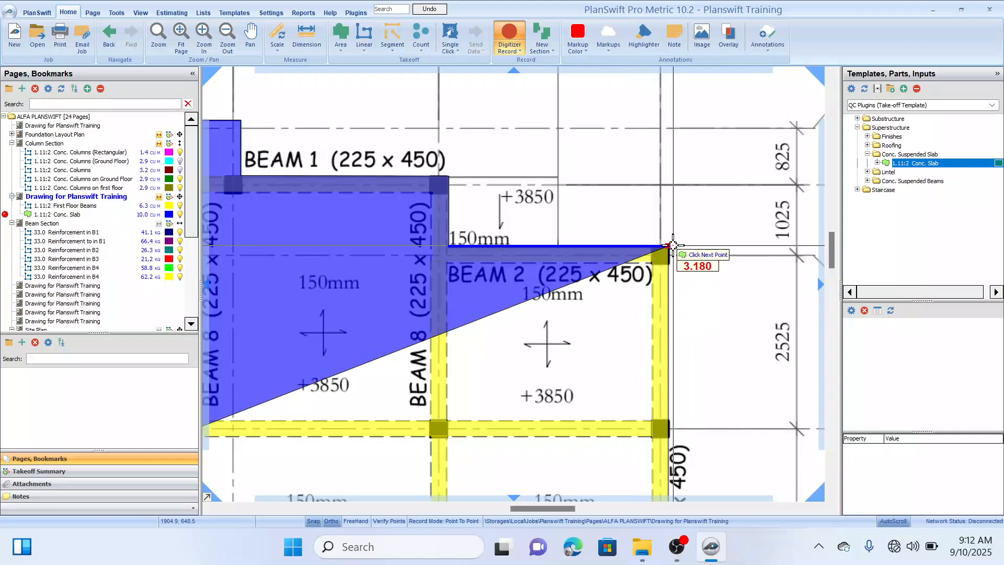
click(668, 246)
scroll(644, 301, down, 3)
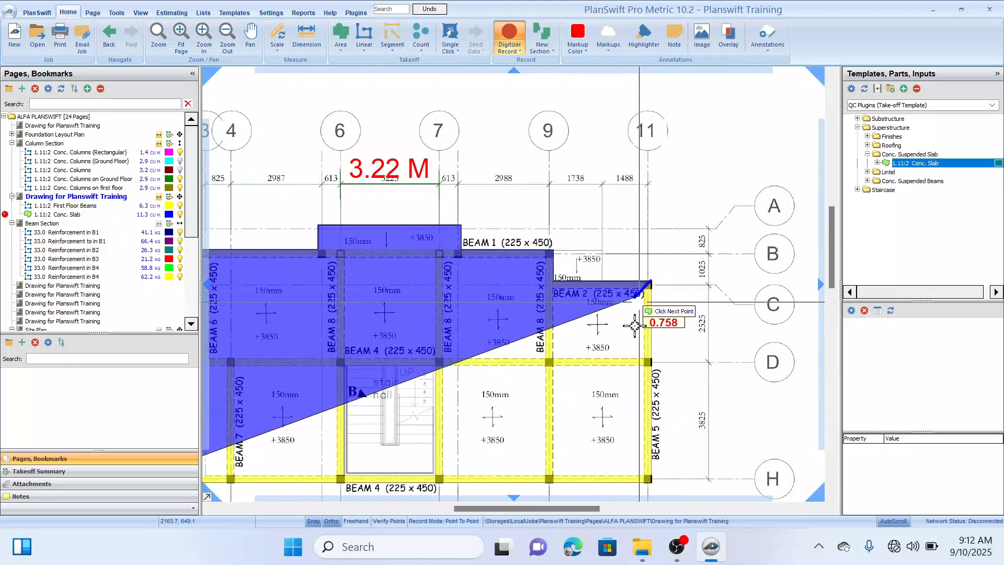
scroll(633, 338, up, 2)
drag(633, 285, 636, 137)
drag(665, 432, 676, 364)
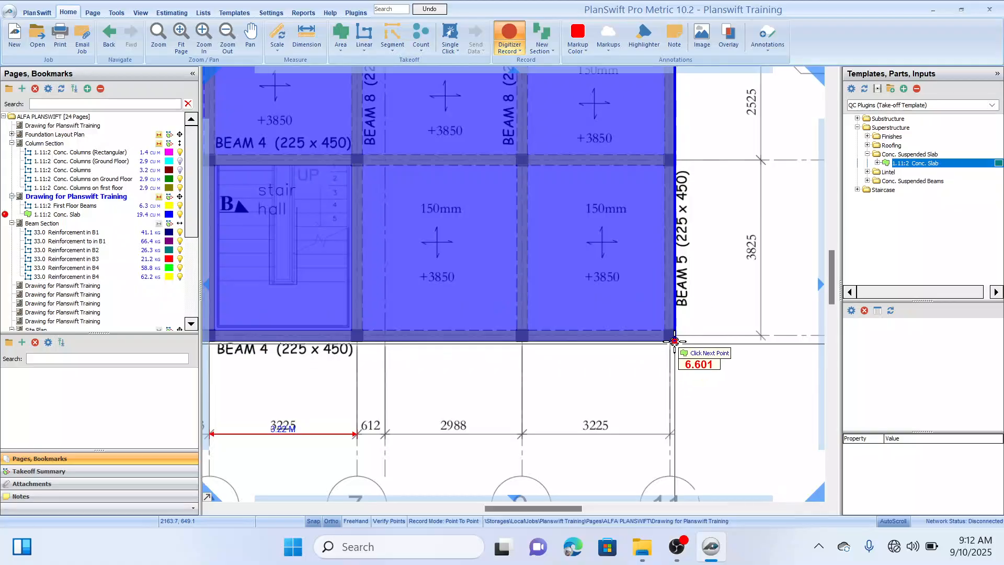
click(672, 337)
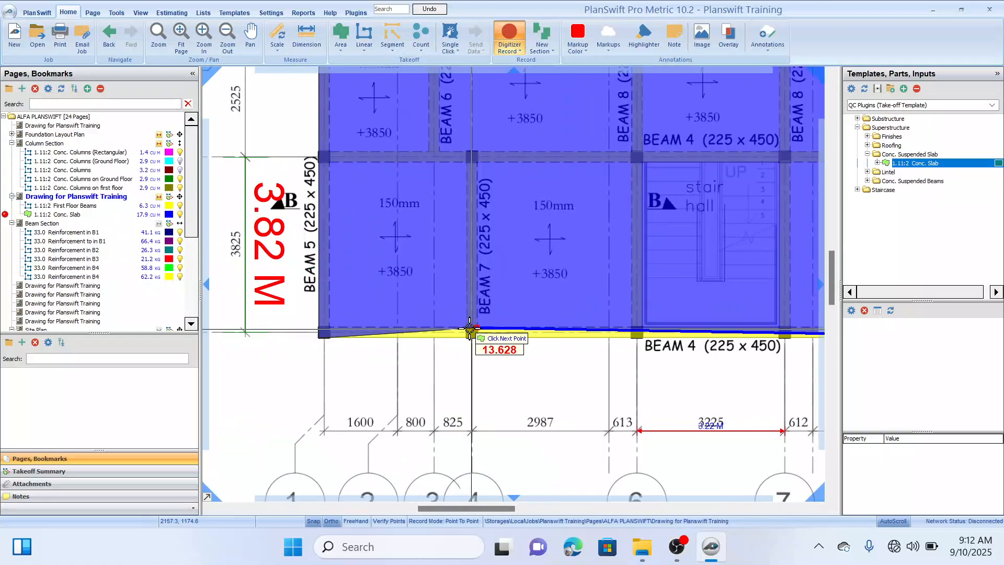
Step: Check the closing edge along grid H back to grid 1 and finish recording the slab section
scroll(447, 334, up, 2)
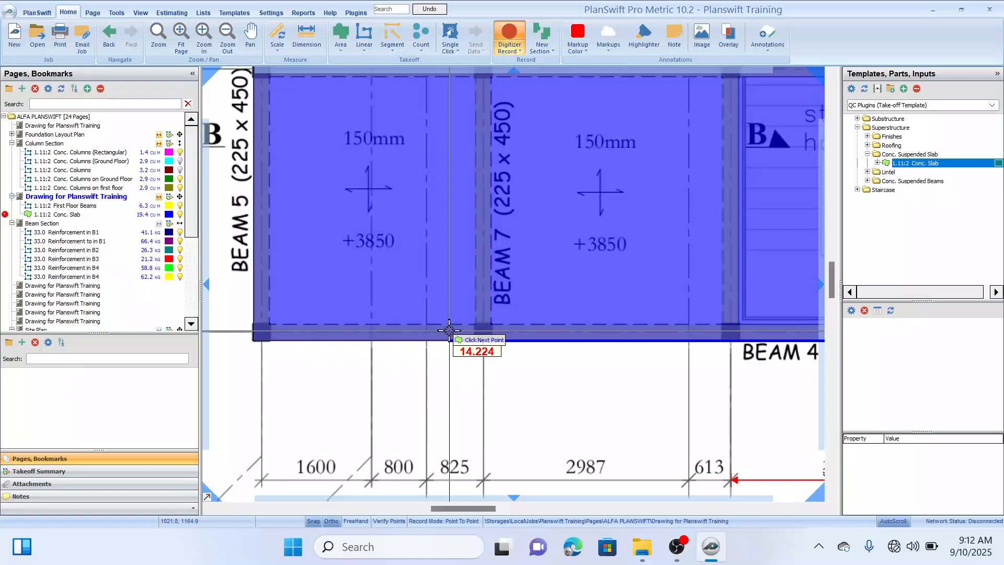
scroll(452, 329, down, 4)
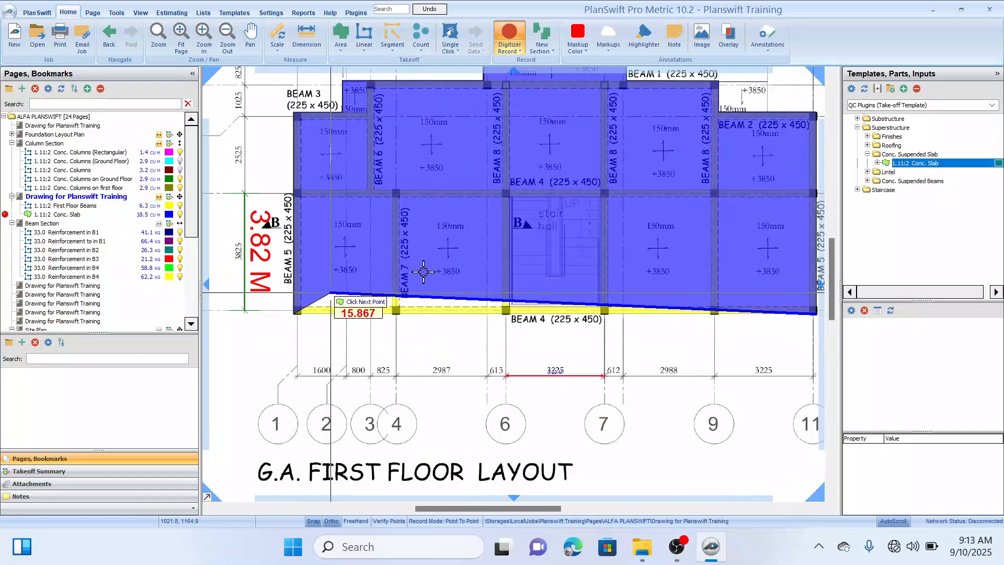
drag(474, 250, 457, 313)
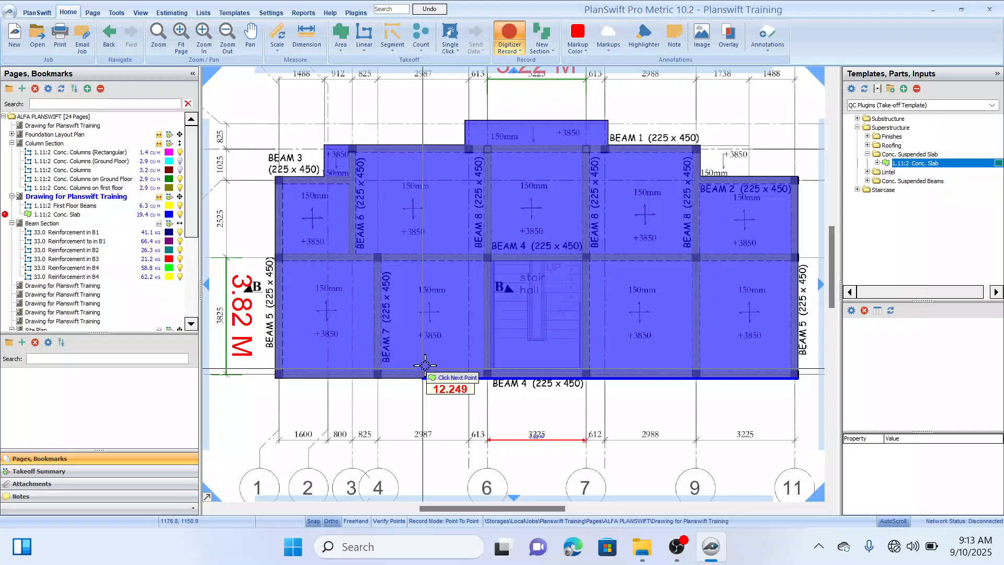
right_click(449, 399)
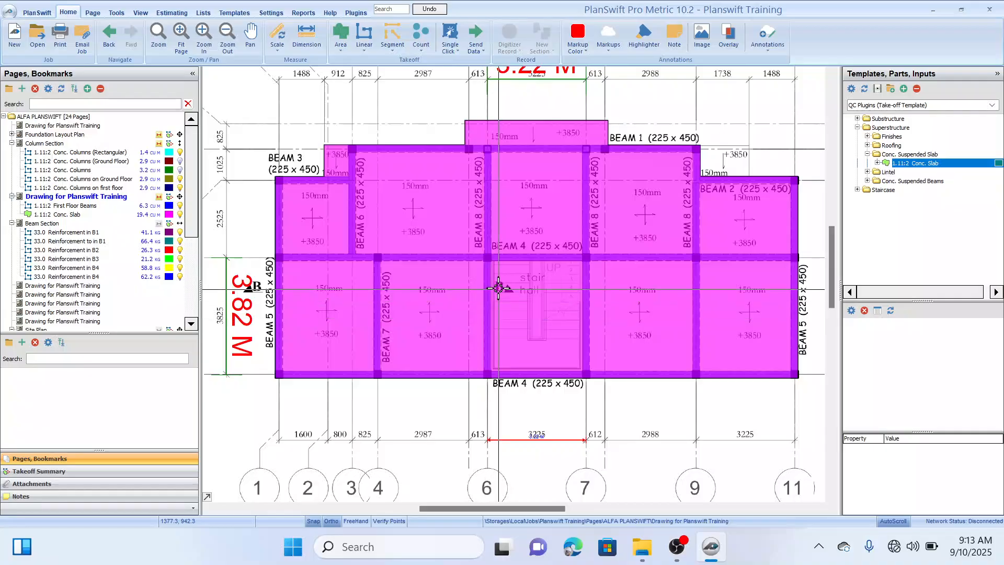
Step: Select the recorded slab section and review its area, linear total and formwork quantities
click(502, 267)
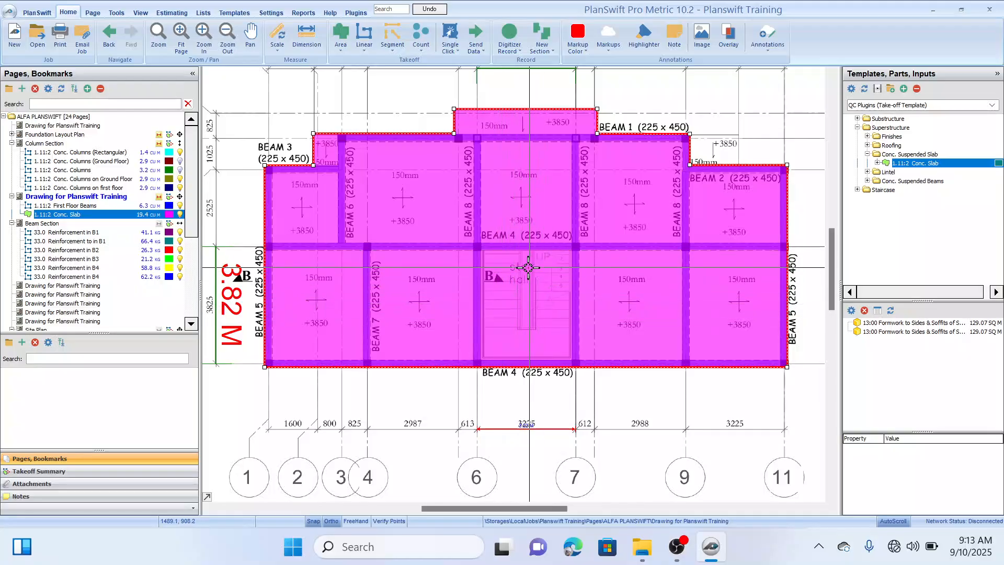
mouse_move(510, 202)
mouse_down()
mouse_move(509, 213)
mouse_move(508, 196)
mouse_up()
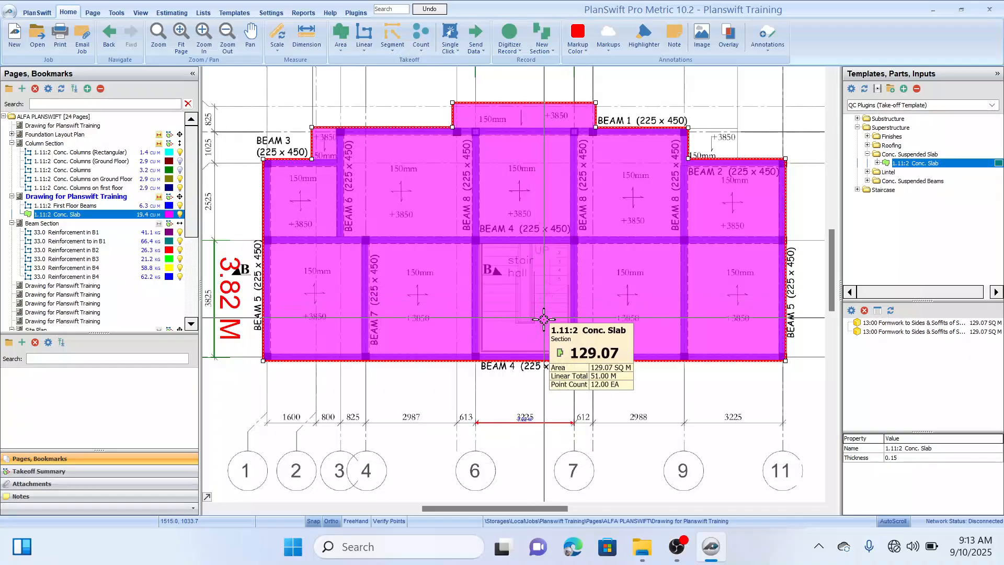
drag(529, 262, 528, 269)
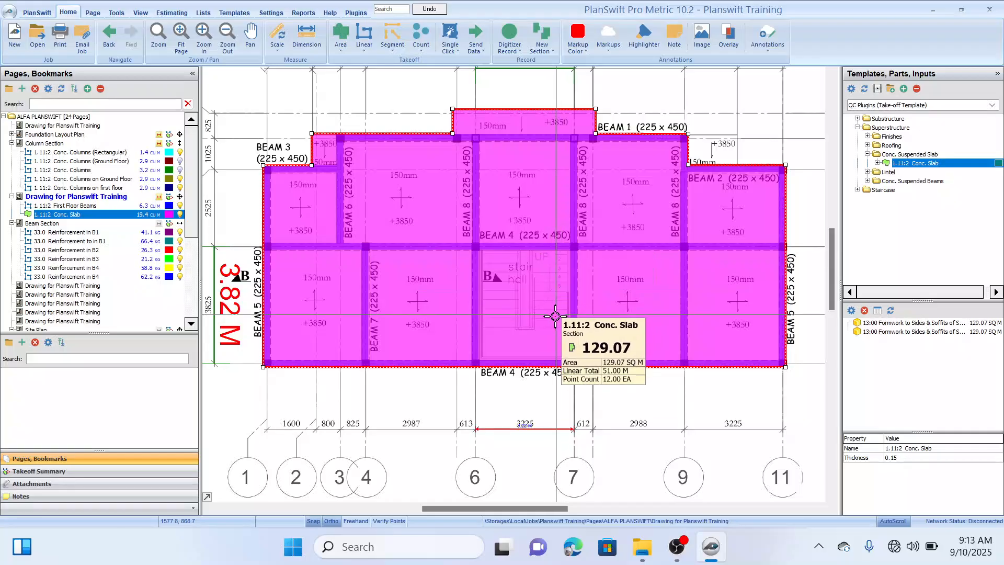
drag(476, 257, 485, 268)
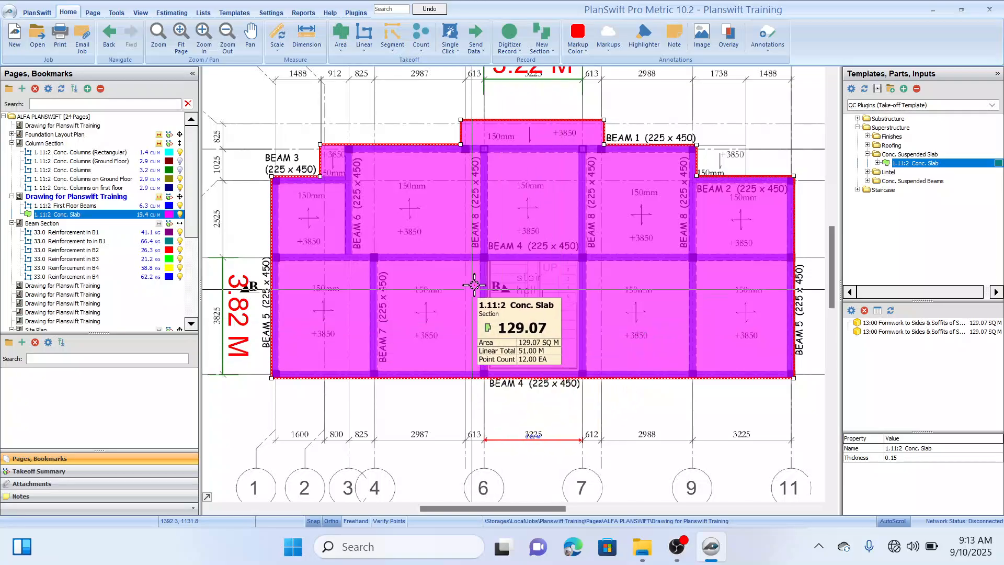
mouse_move(500, 278)
mouse_down()
mouse_move(487, 272)
mouse_move(503, 260)
mouse_up()
drag(508, 199, 512, 207)
key(Escape)
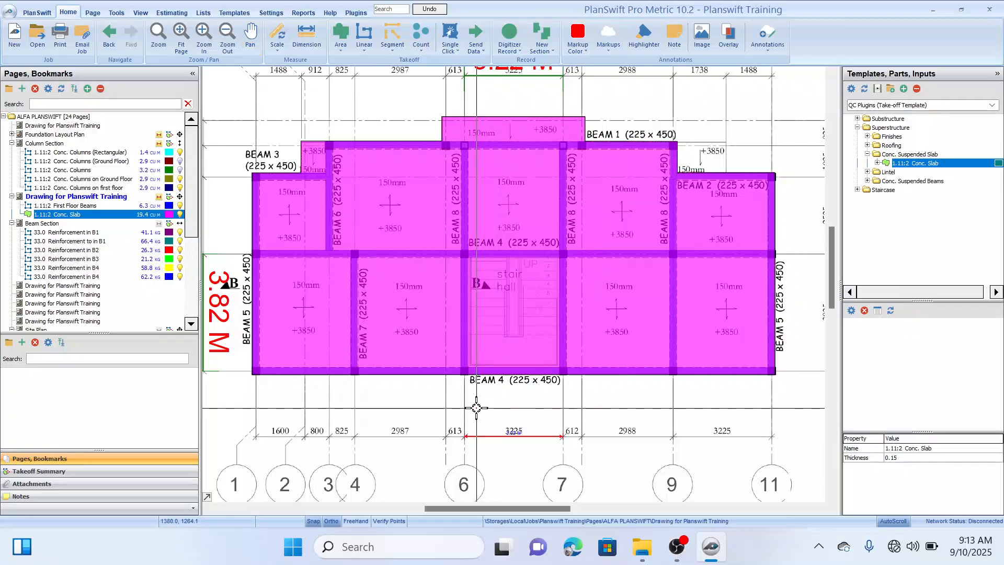
Step: Reselect the slab section and examine how it covers the stair hall and the adjoining panel at Beam 4
scroll(510, 209, up, 2)
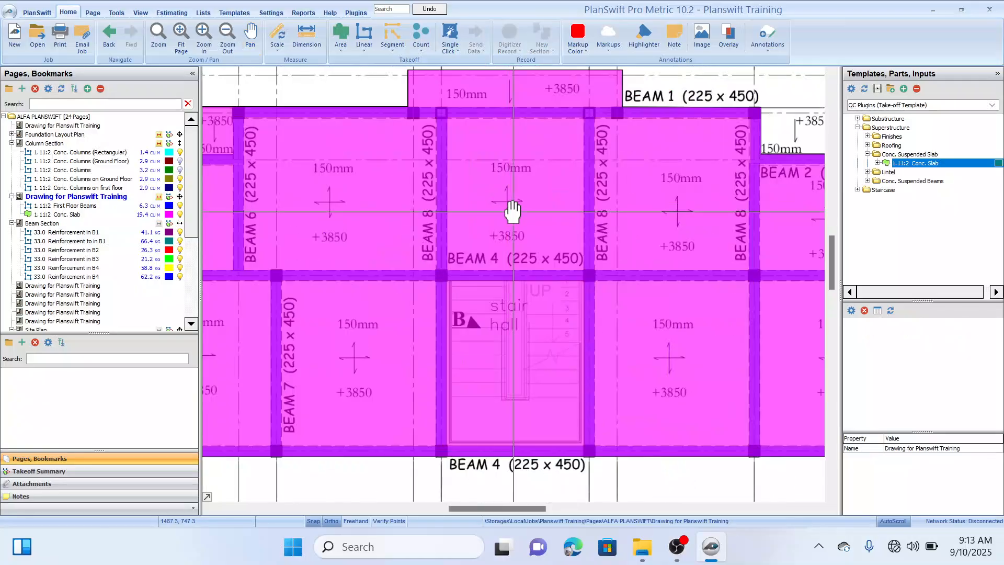
click(514, 212)
click(515, 205)
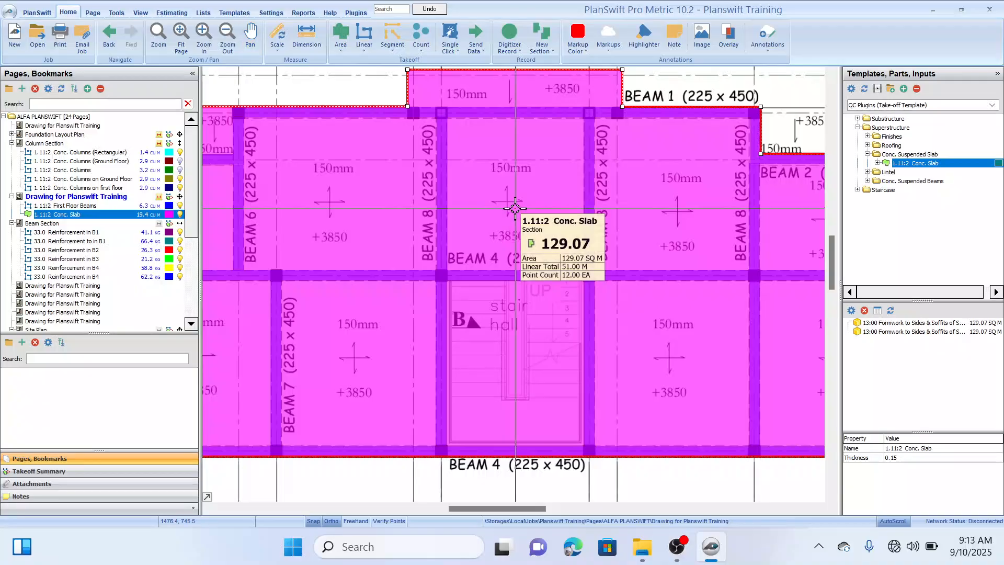
drag(514, 205, 488, 218)
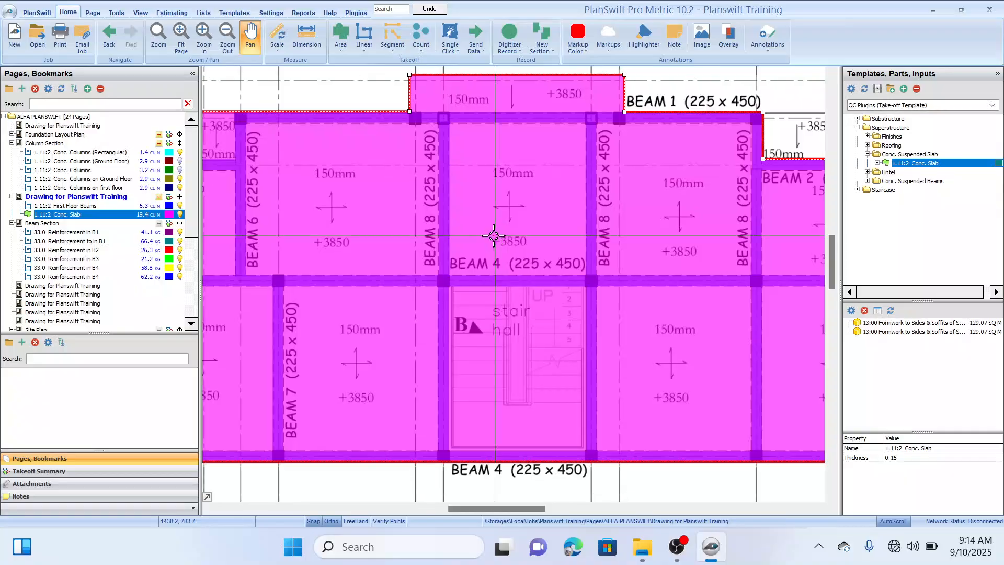
scroll(545, 227, up, 1)
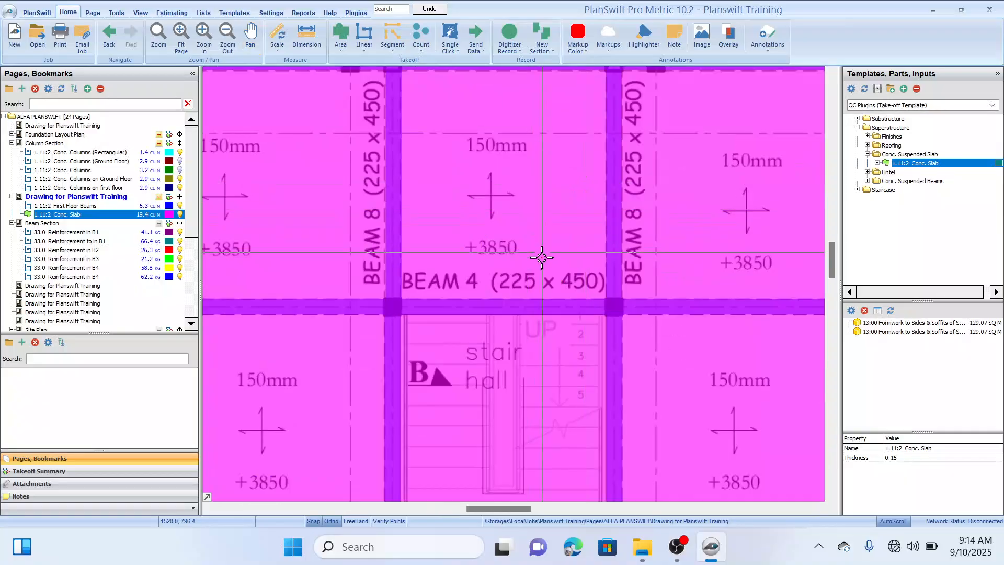
scroll(321, 284, down, 2)
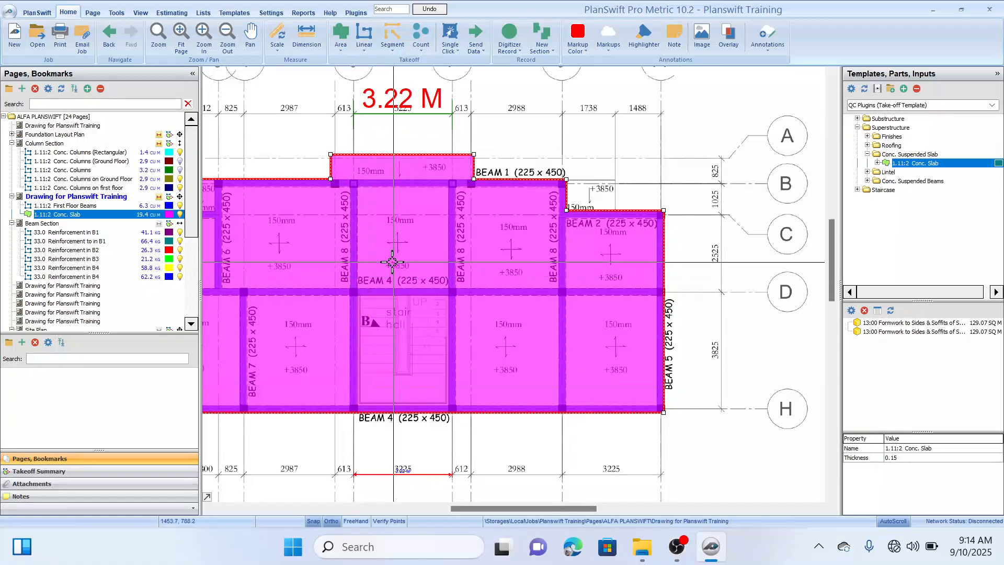
Step: Start a point-to-point subtraction from the recorded slab section and place its first corner at the stair hall's grid 6/D corner
drag(393, 273, 392, 275)
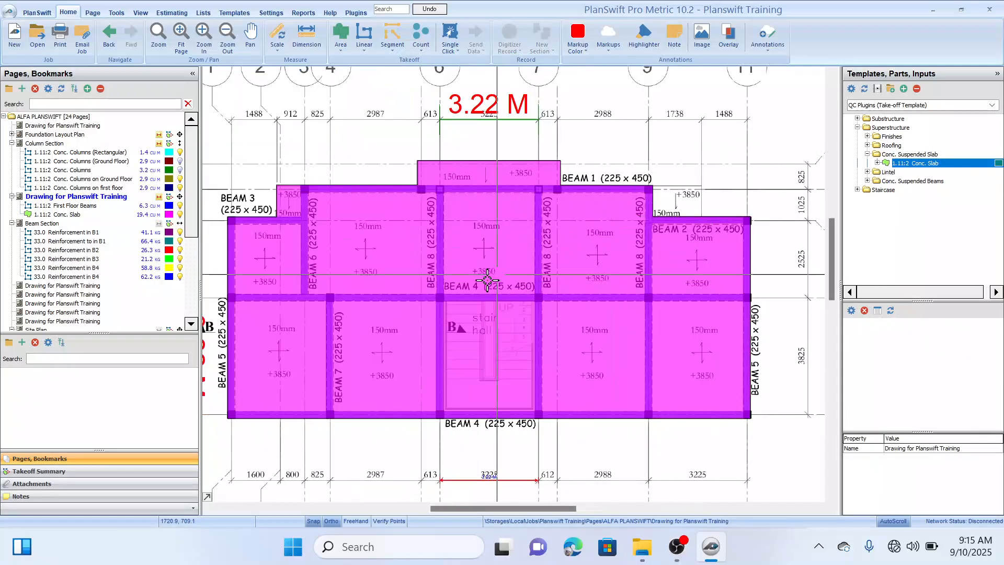
click(469, 221)
drag(469, 221, 495, 226)
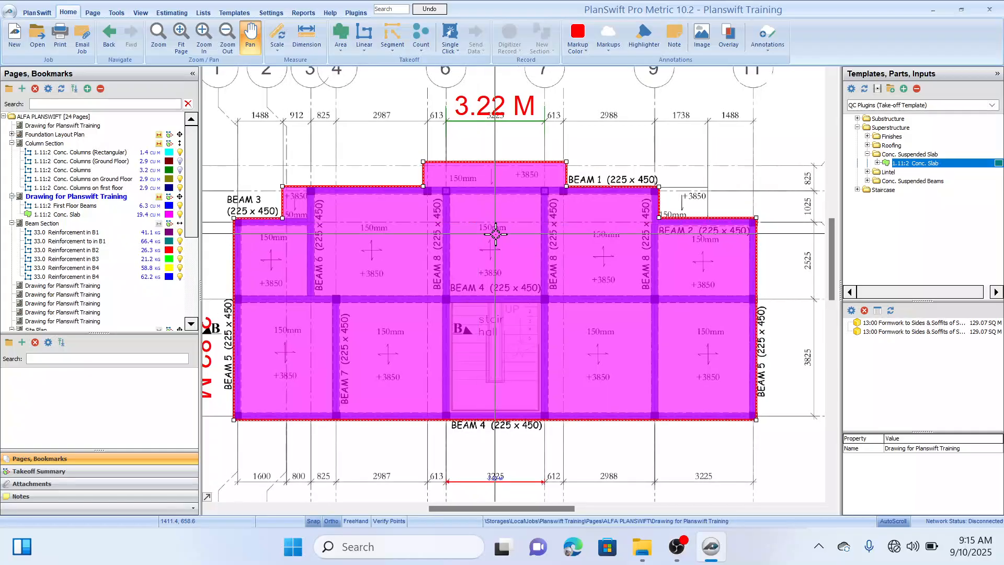
click(504, 232)
scroll(510, 236, up, 1)
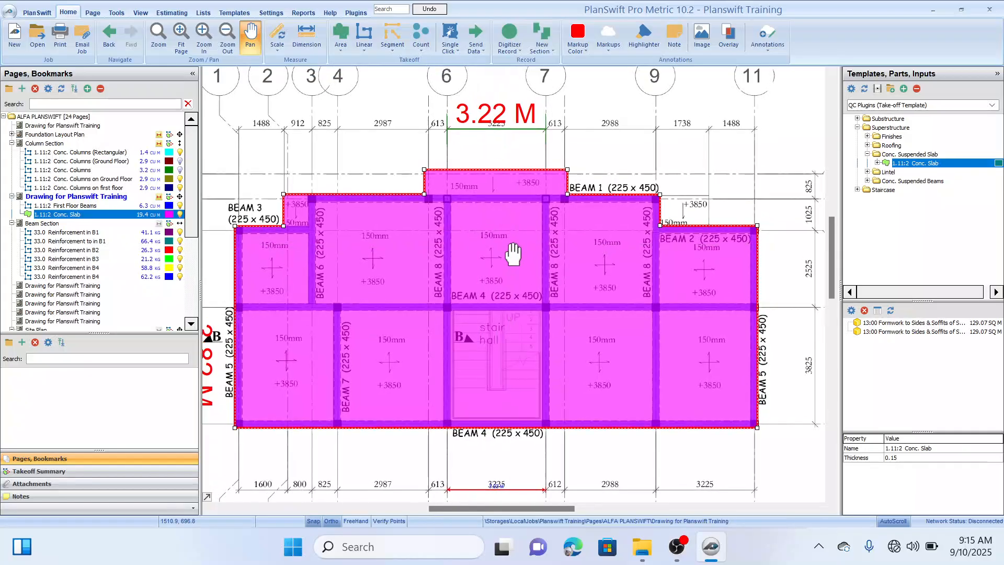
right_click(515, 258)
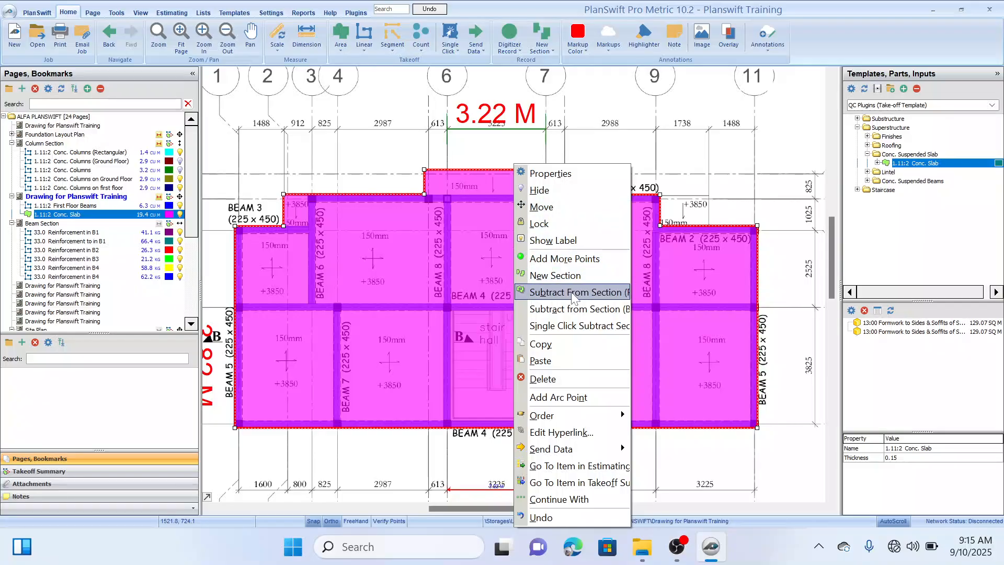
click(609, 295)
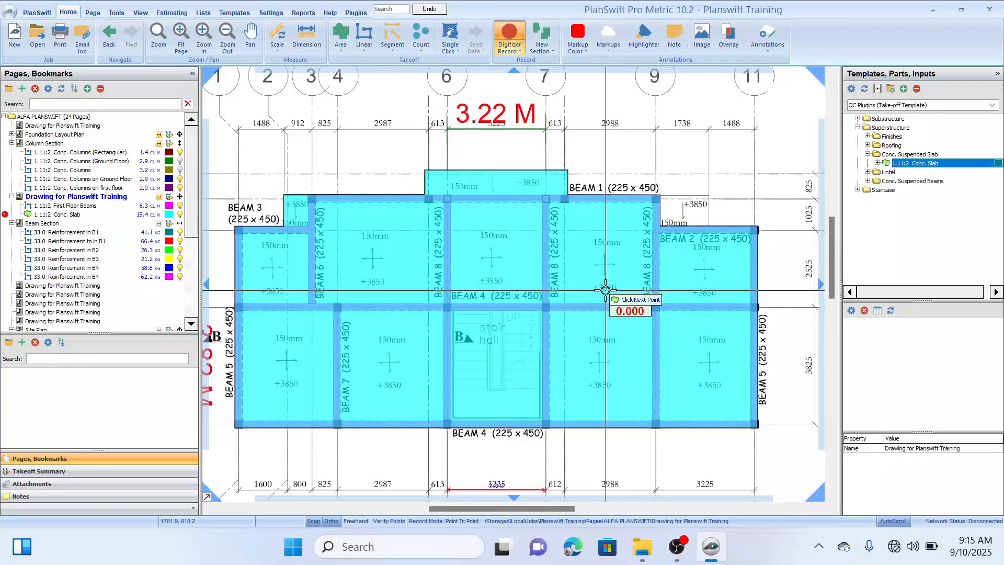
click(449, 311)
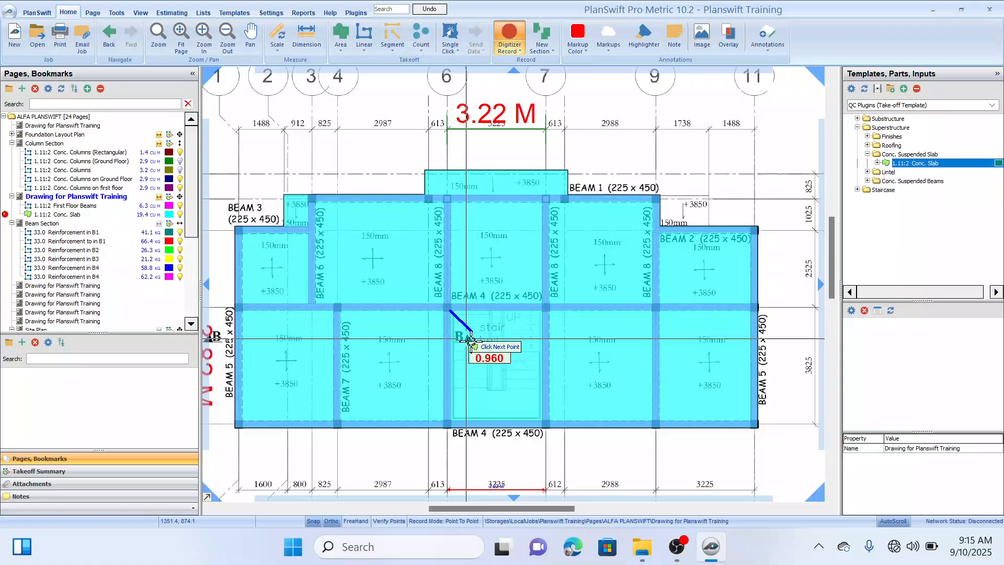
Step: Turn off snapping and place the opening's second corner at the stair hall's grid 7/D corner, along the inner edge of Beam 4
click(541, 313)
scroll(540, 313, up, 3)
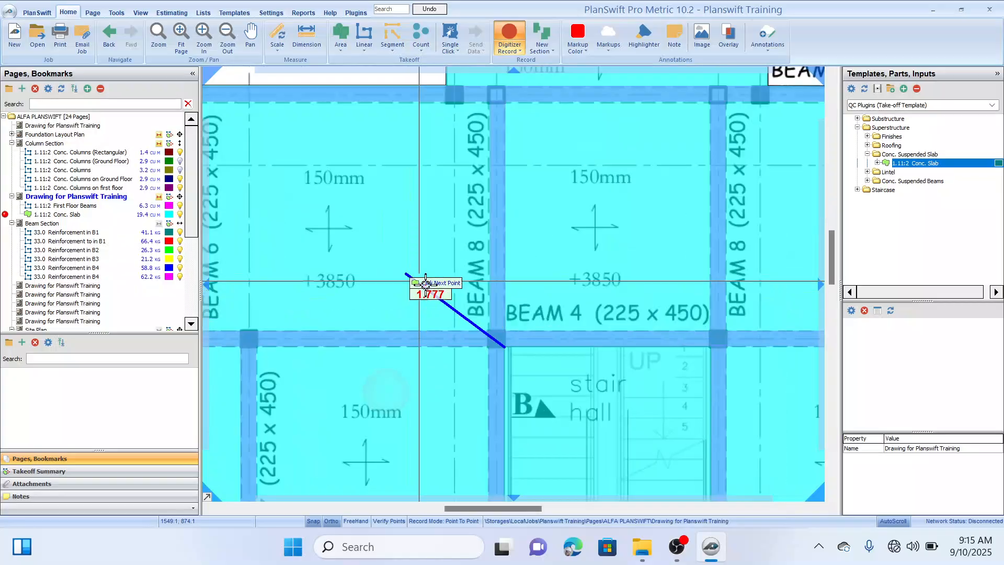
scroll(405, 257, up, 2)
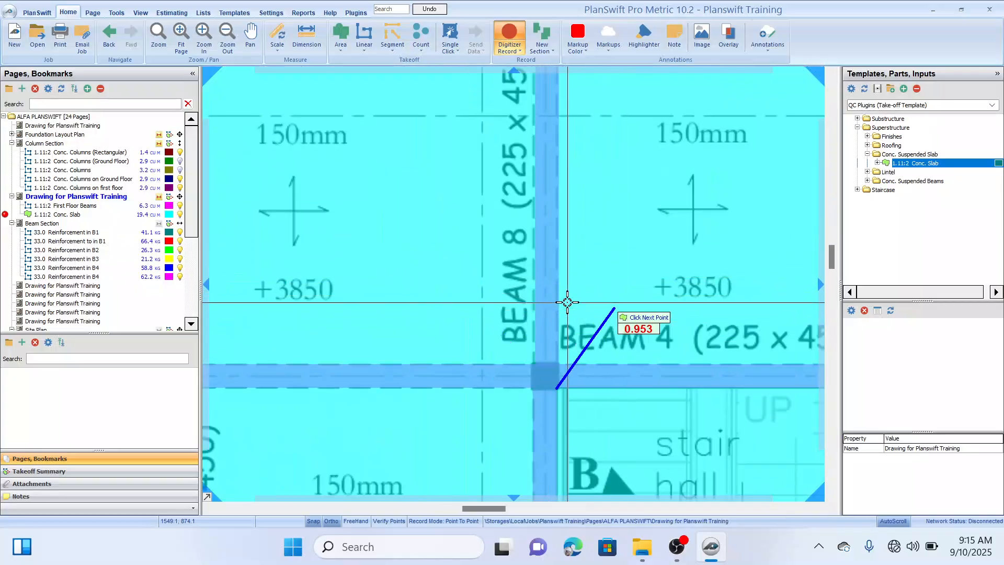
mouse_move(676, 345)
mouse_down()
mouse_move(439, 184)
mouse_move(414, 184)
mouse_up()
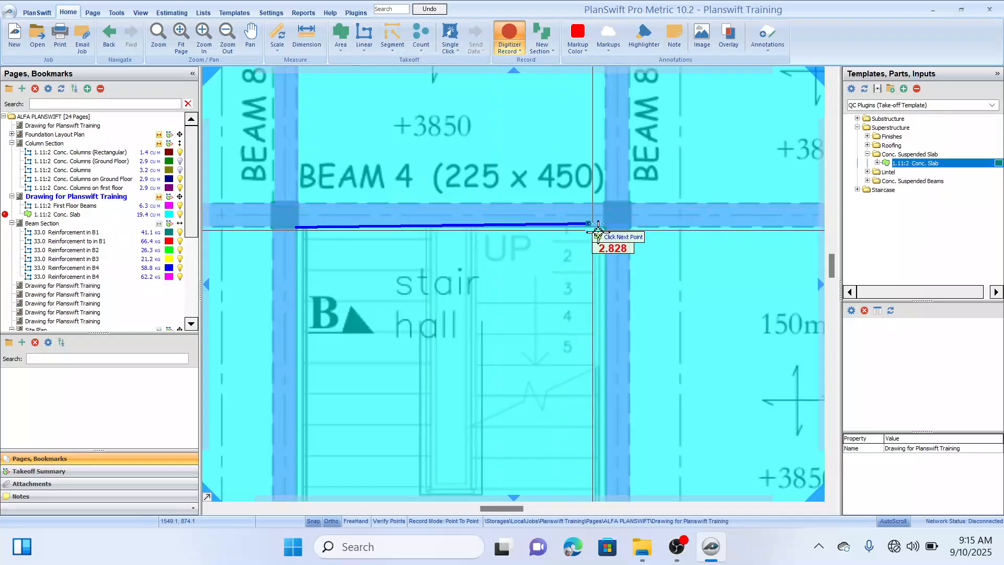
scroll(601, 229, up, 2)
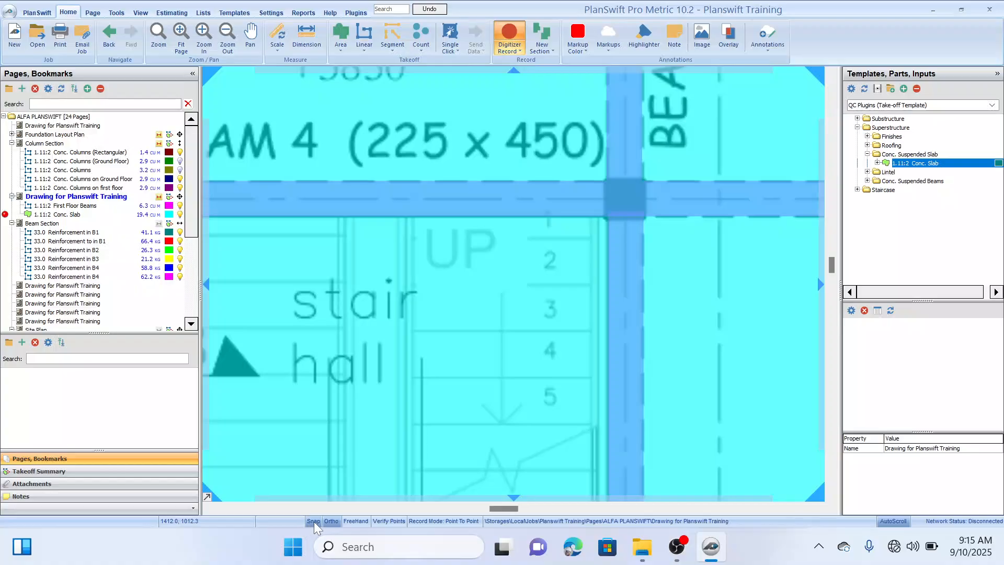
click(606, 218)
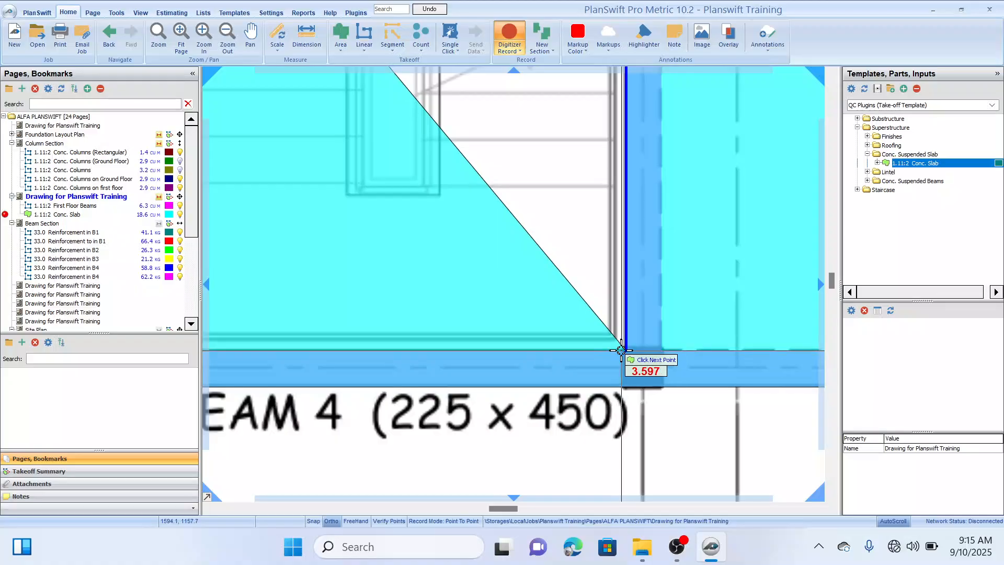
Step: Place the opening's grid 7/H and 6/H corners, about 3.6 m down and 3 m across, and finish subtracting the stair hall
click(621, 350)
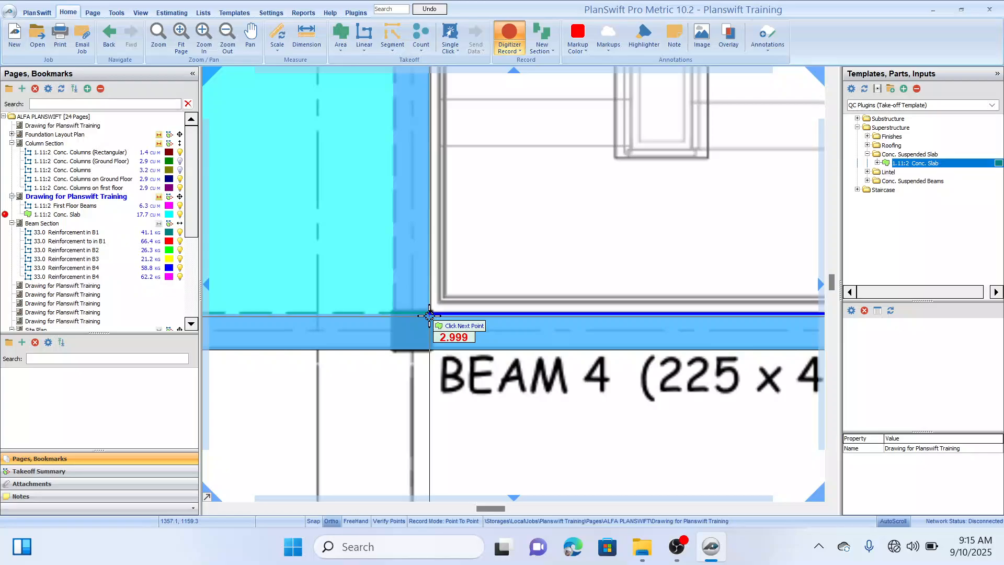
scroll(447, 303, down, 1)
scroll(443, 304, down, 1)
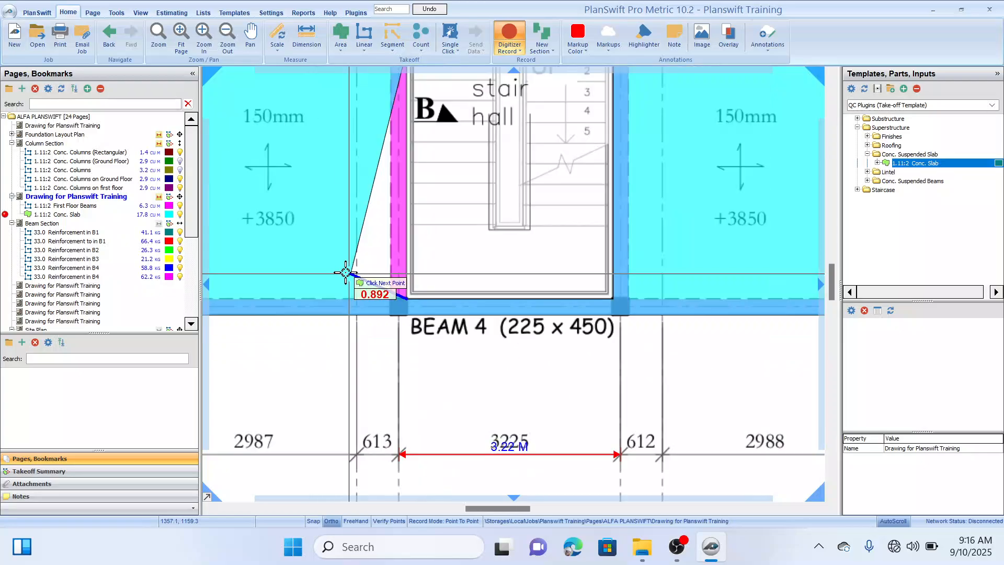
scroll(429, 235, down, 2)
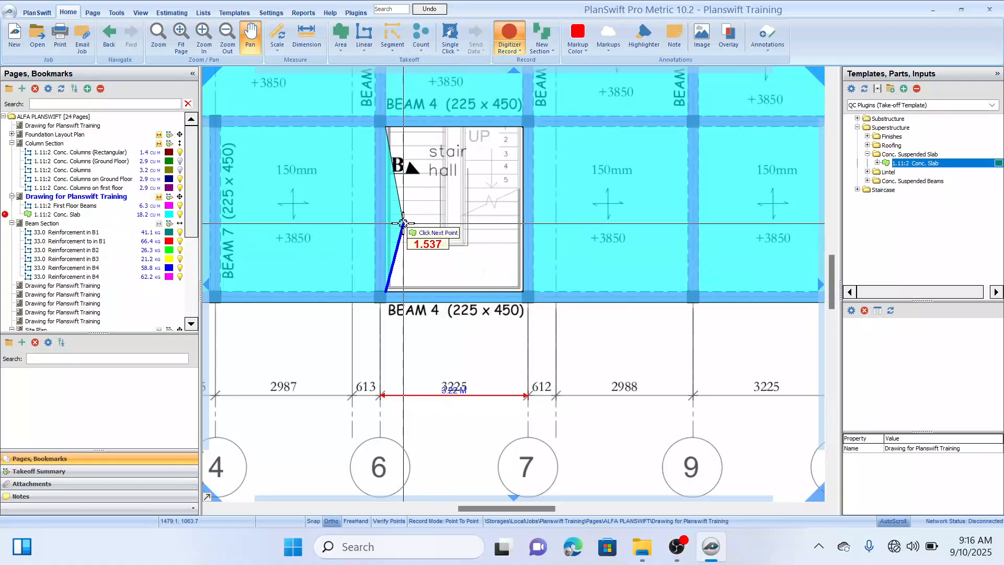
double_click(429, 227)
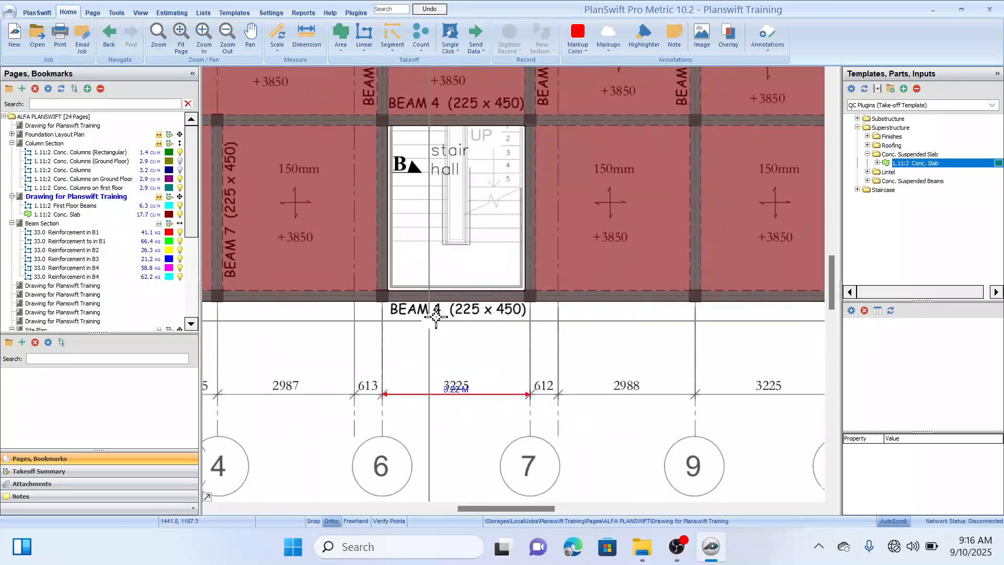
Step: Show the takeoff summary with wider columns and review the Conc. Slab item's volume and its formwork sub-items
scroll(364, 252, down, 2)
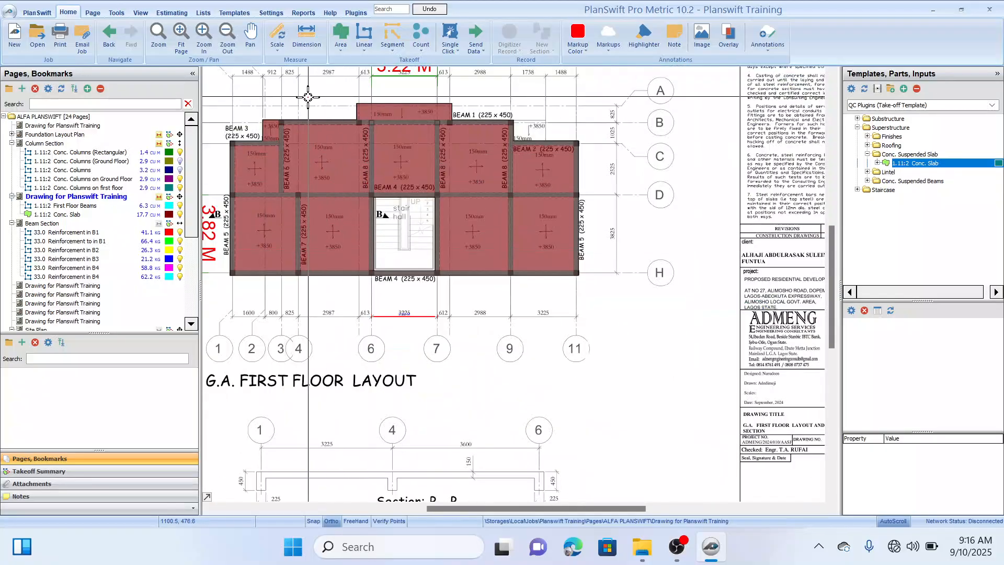
drag(307, 96, 364, 141)
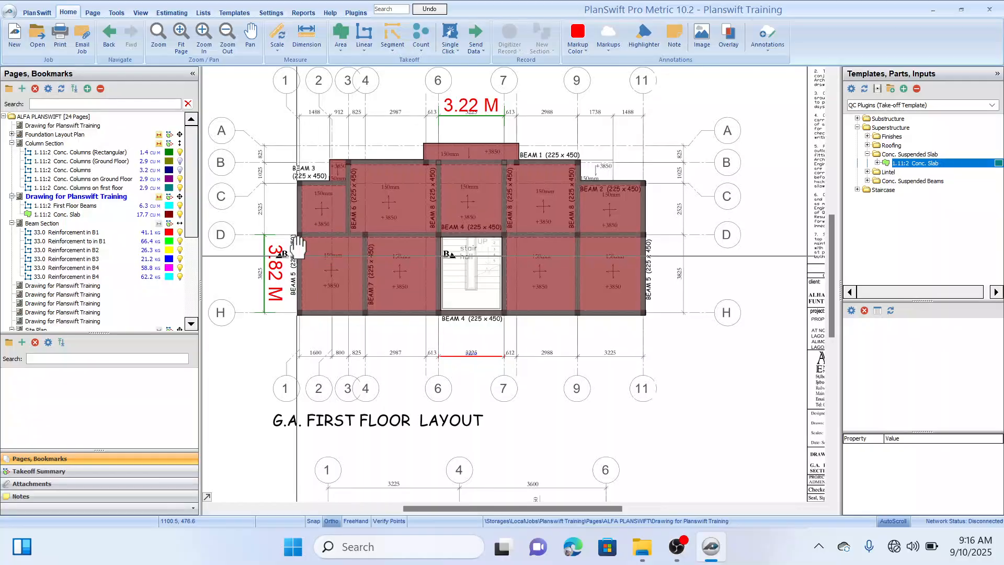
drag(297, 251, 311, 223)
drag(325, 148, 323, 166)
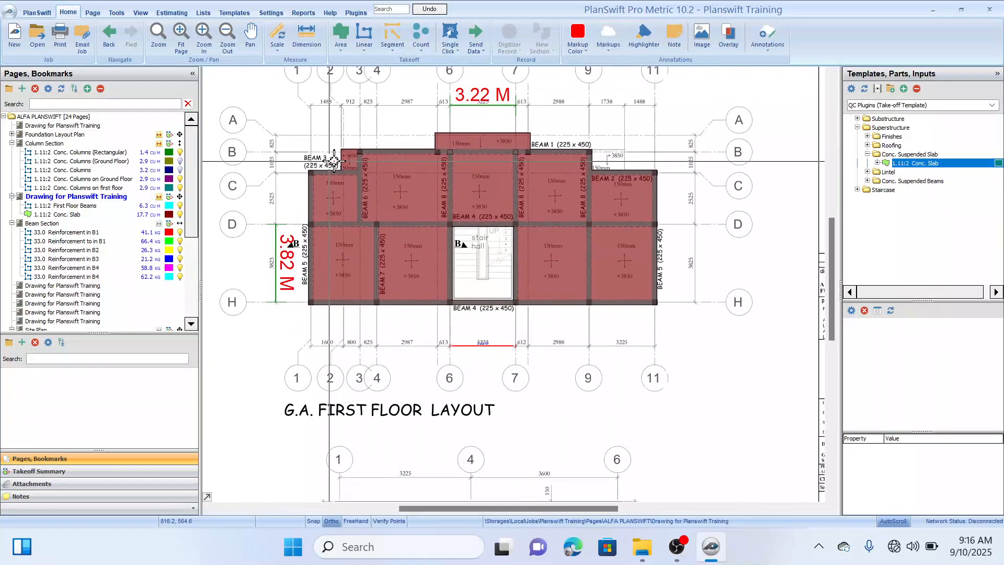
drag(362, 121, 371, 136)
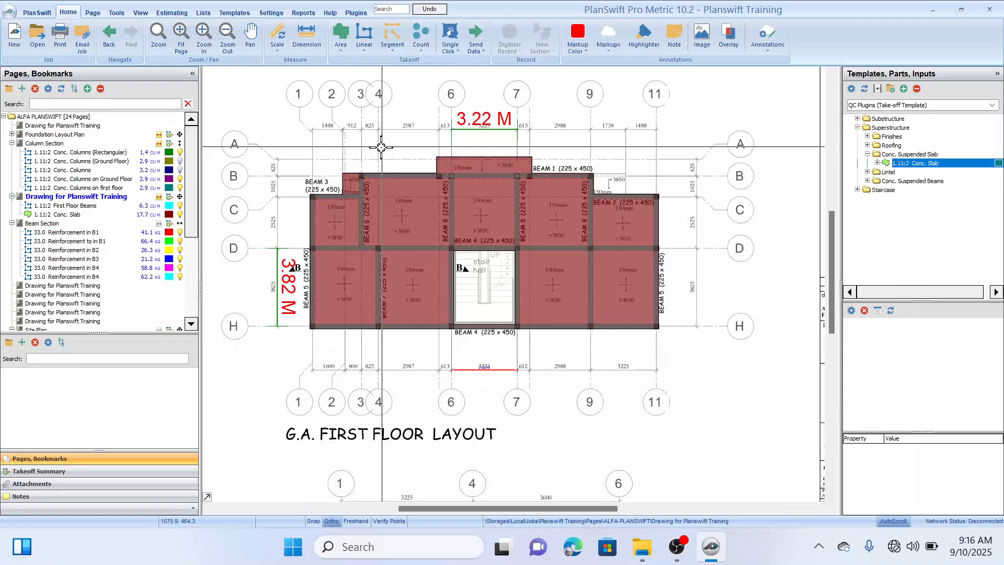
click(66, 469)
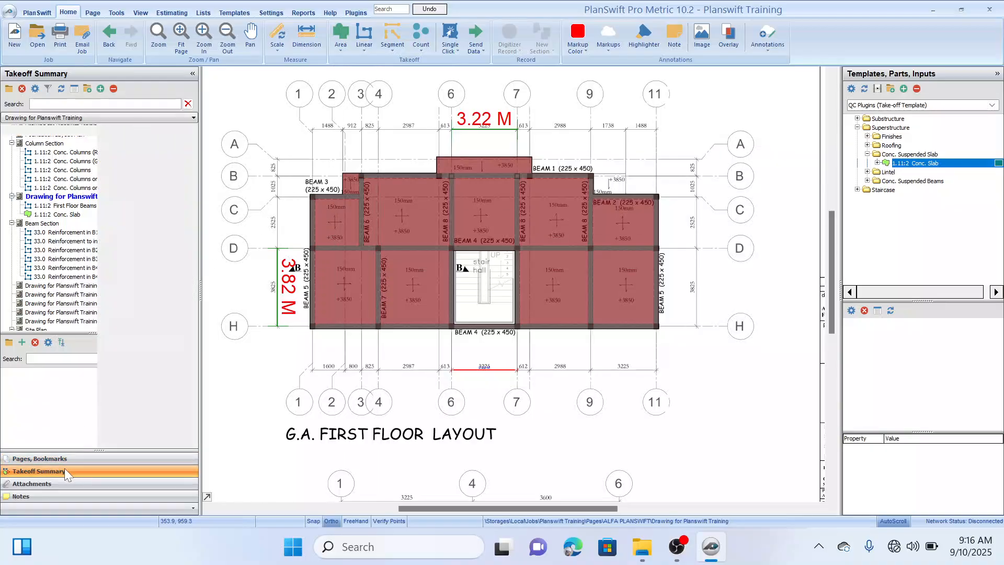
click(52, 245)
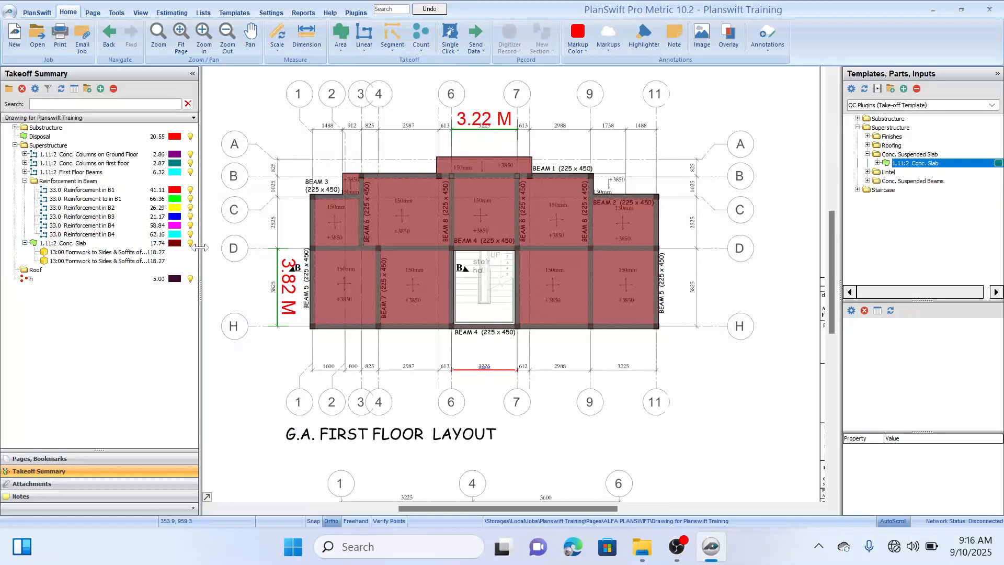
drag(246, 254, 262, 255)
right_click(260, 256)
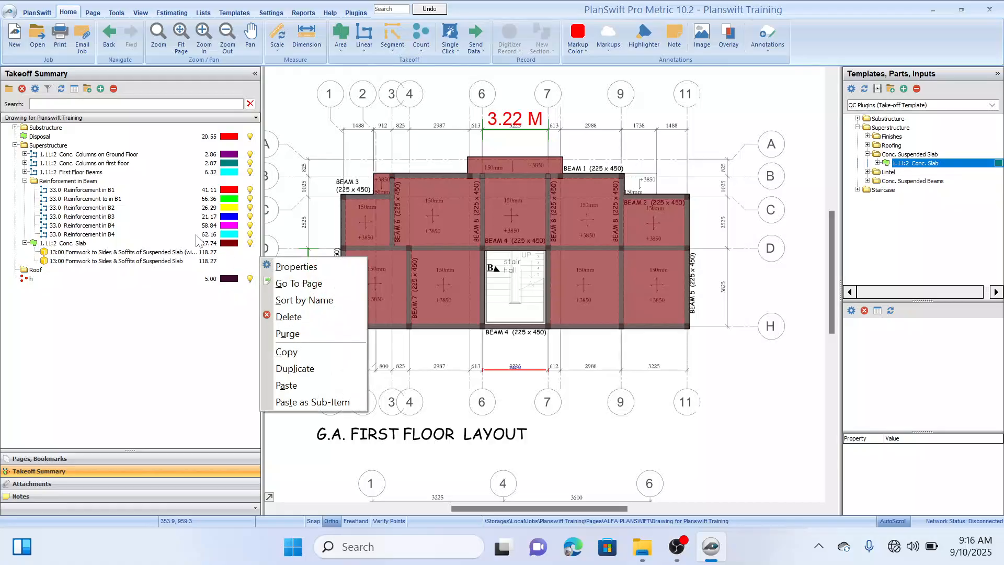
click(259, 245)
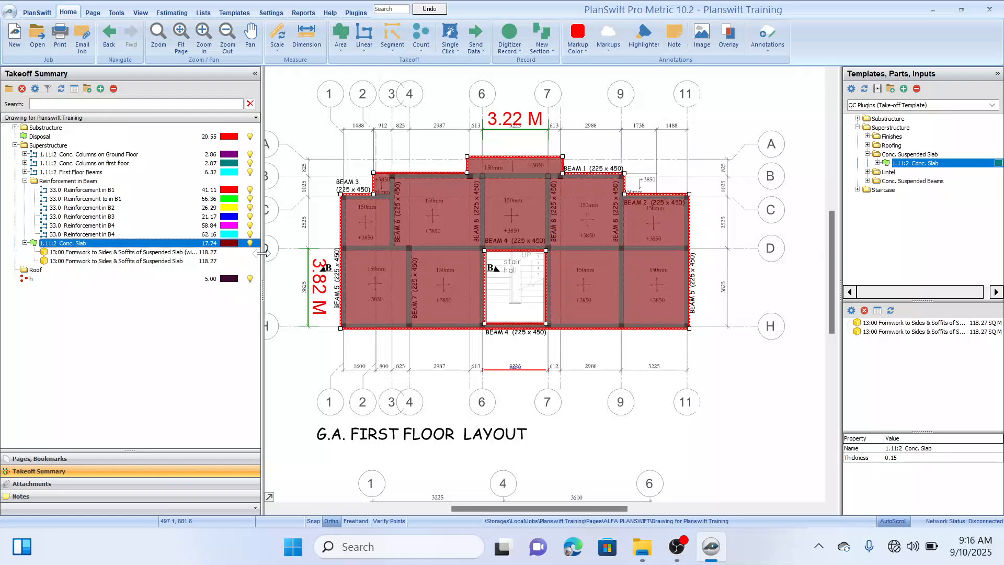
drag(263, 254, 361, 254)
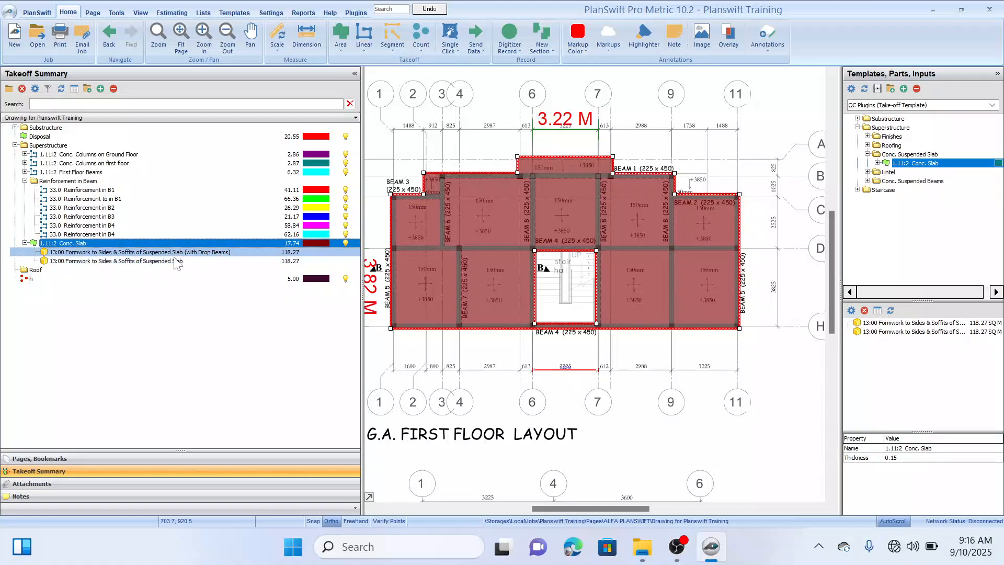
Step: Delete the "Formwork to Sides & Soffits of Suspended Slab (with Drop Beams)" sub-item from the Conc. Slab item
click(178, 253)
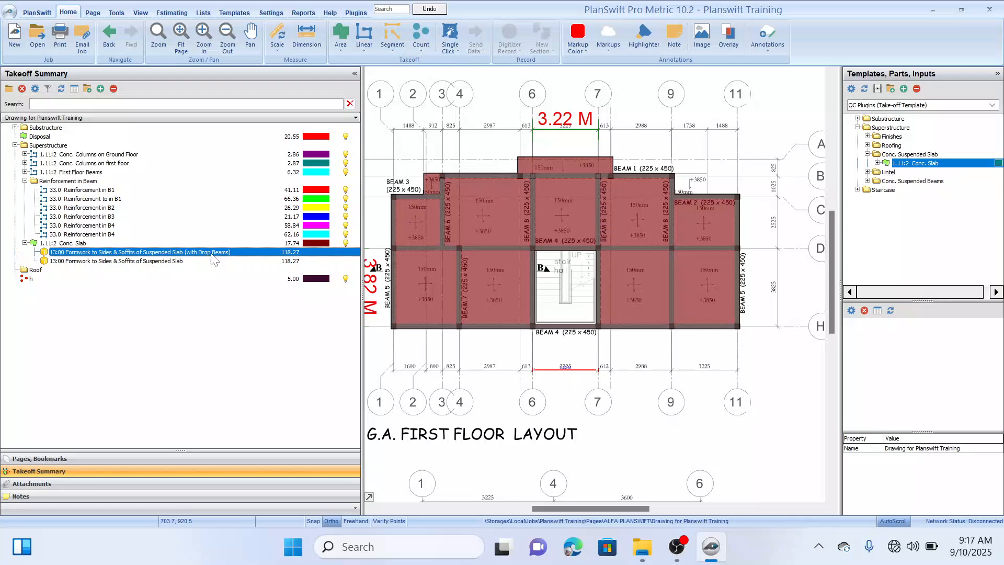
right_click(243, 256)
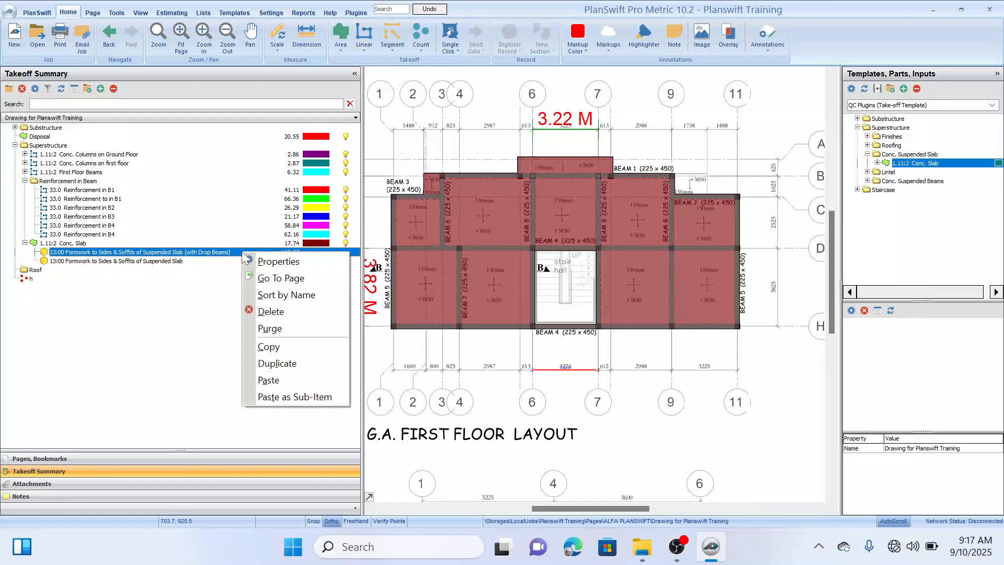
click(271, 312)
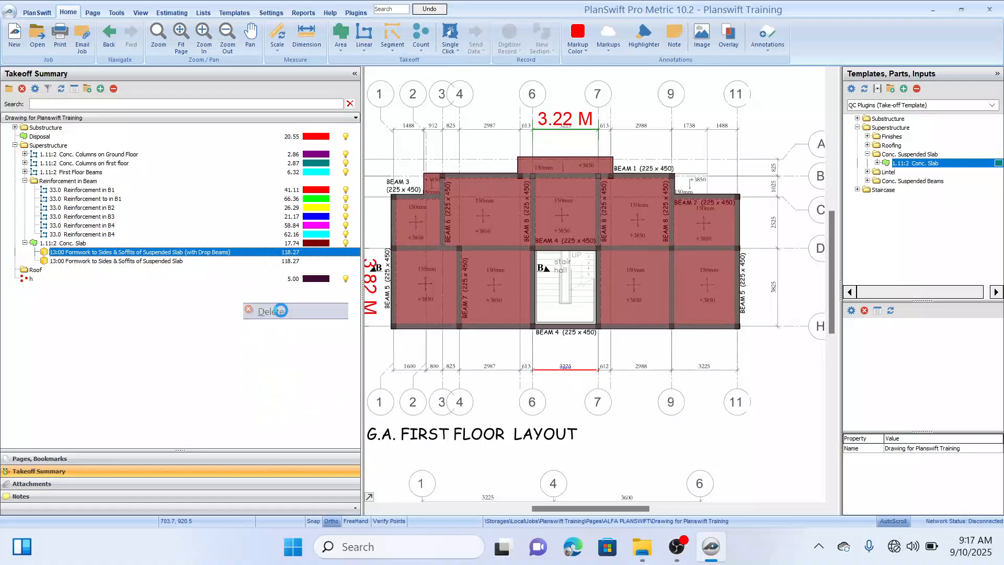
click(556, 277)
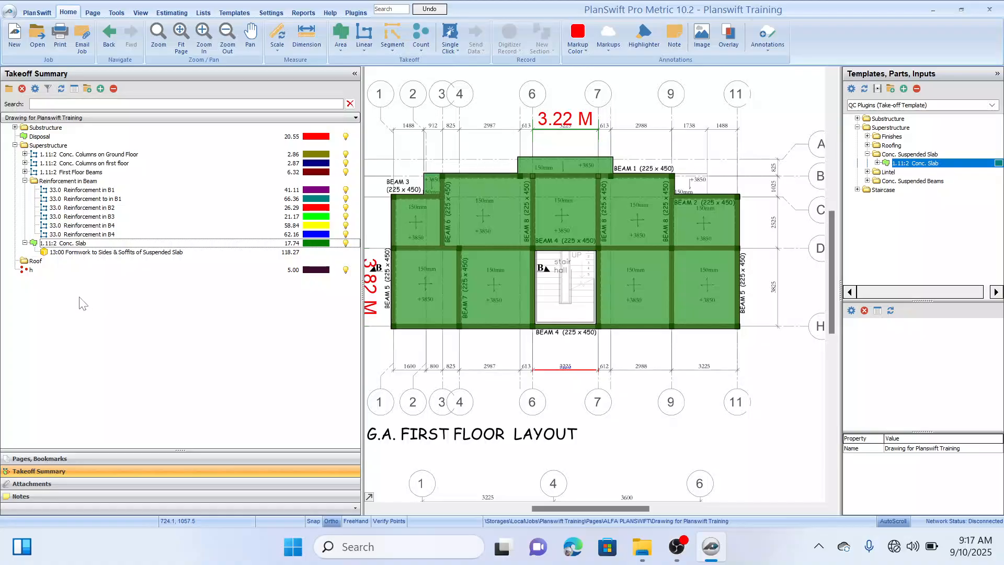
Step: Open the R.C. First Floor Slab Details drawing page and examine its reinforcement layout and bar callouts below grid H
drag(506, 138, 507, 159)
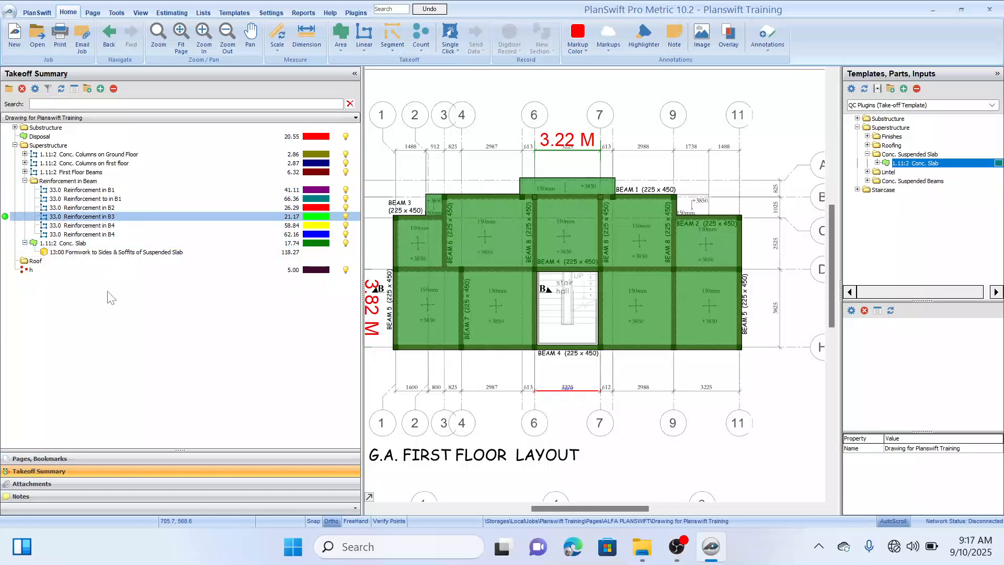
click(76, 459)
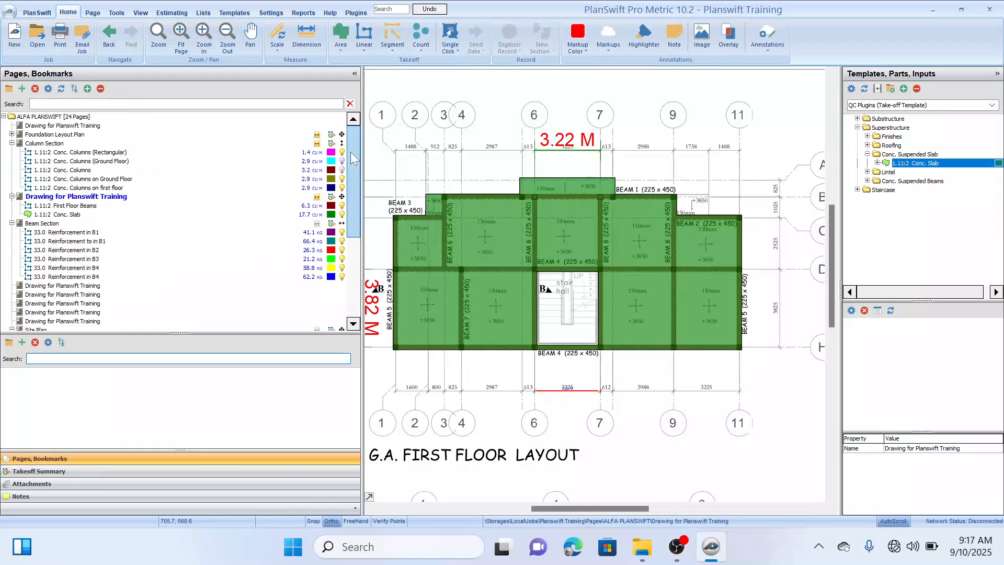
drag(350, 151, 356, 183)
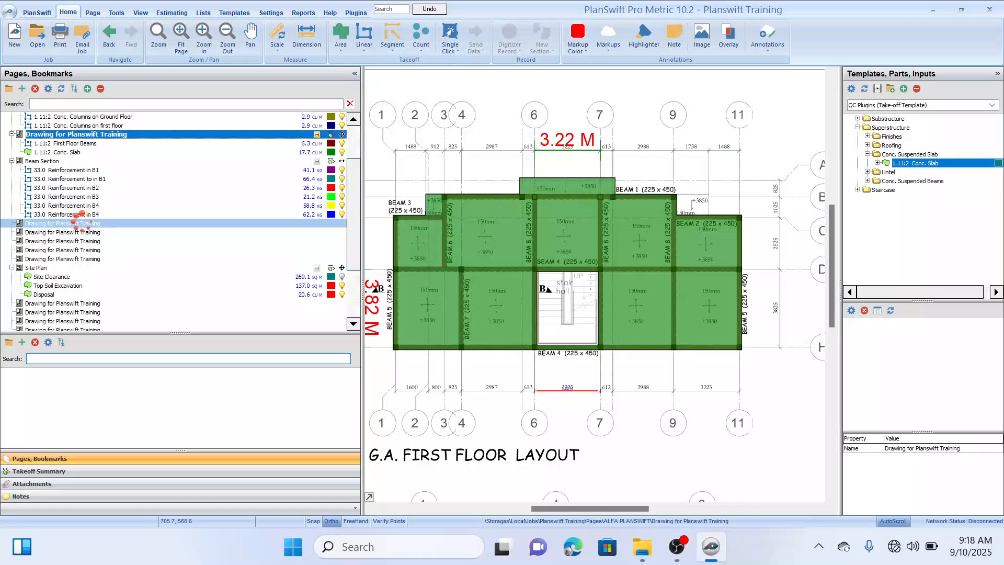
click(82, 225)
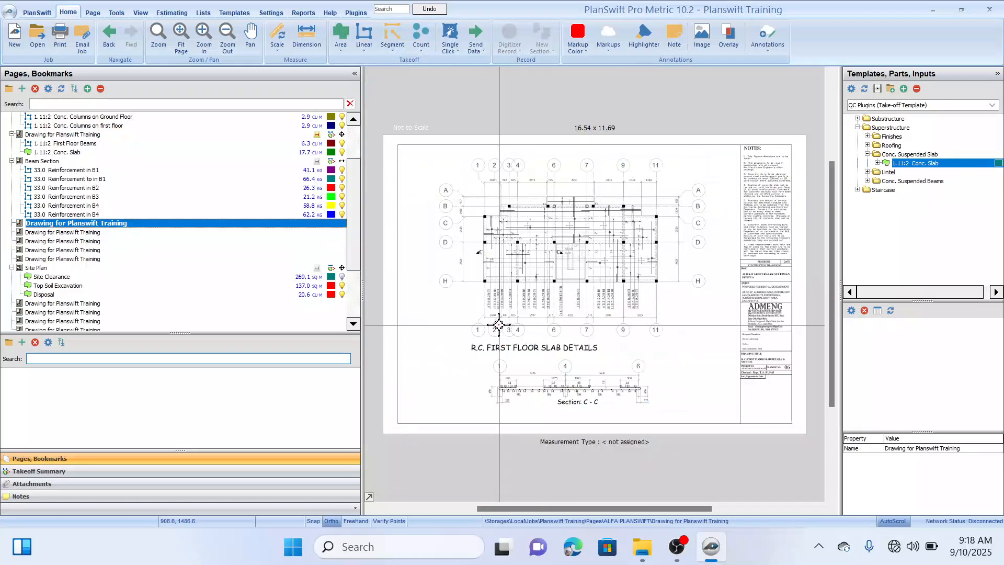
drag(507, 316, 530, 303)
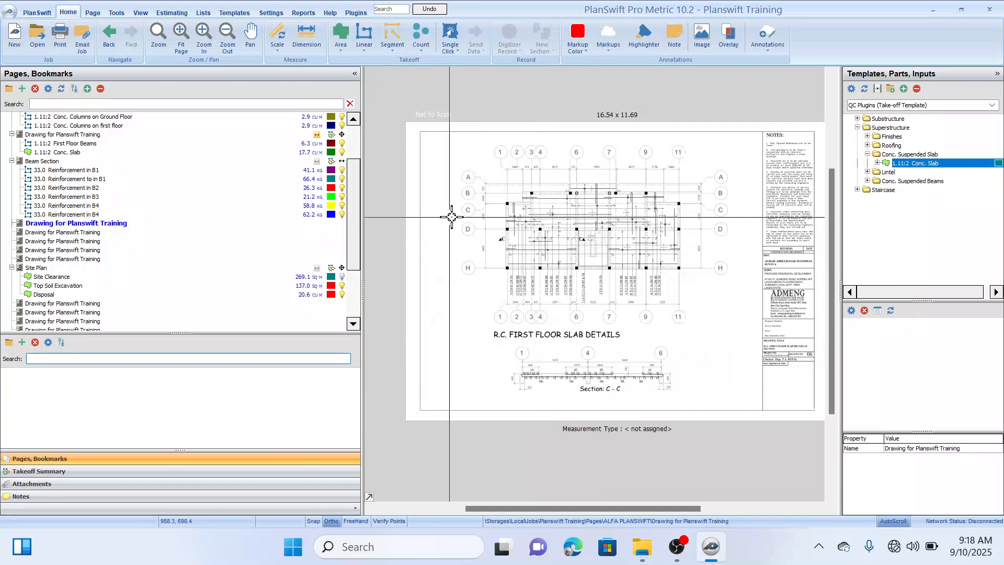
scroll(452, 218, up, 2)
mouse_move(574, 237)
mouse_down()
mouse_move(559, 240)
mouse_move(566, 247)
mouse_up()
scroll(446, 261, up, 2)
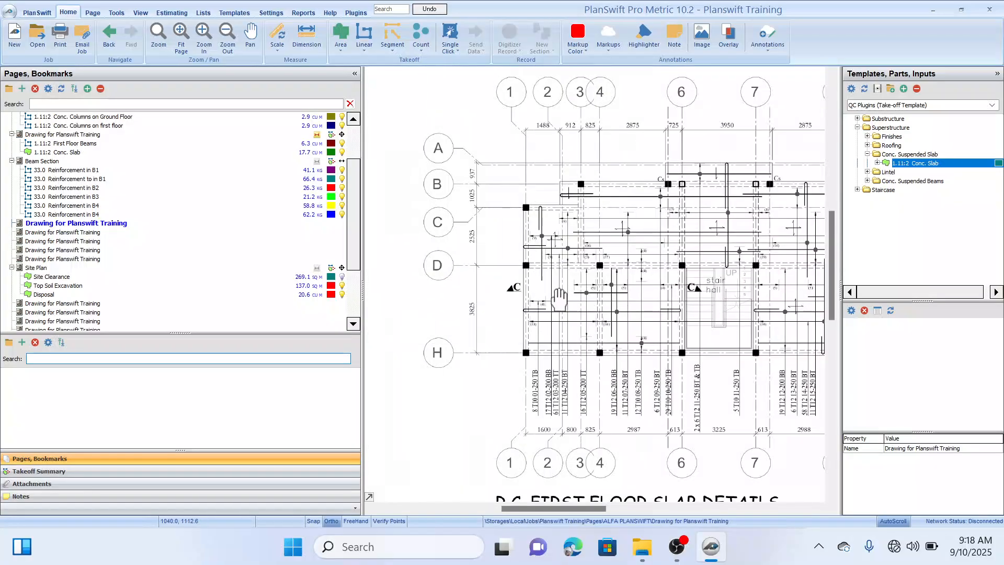
mouse_move(554, 291)
mouse_down()
mouse_move(549, 242)
mouse_move(564, 252)
mouse_up()
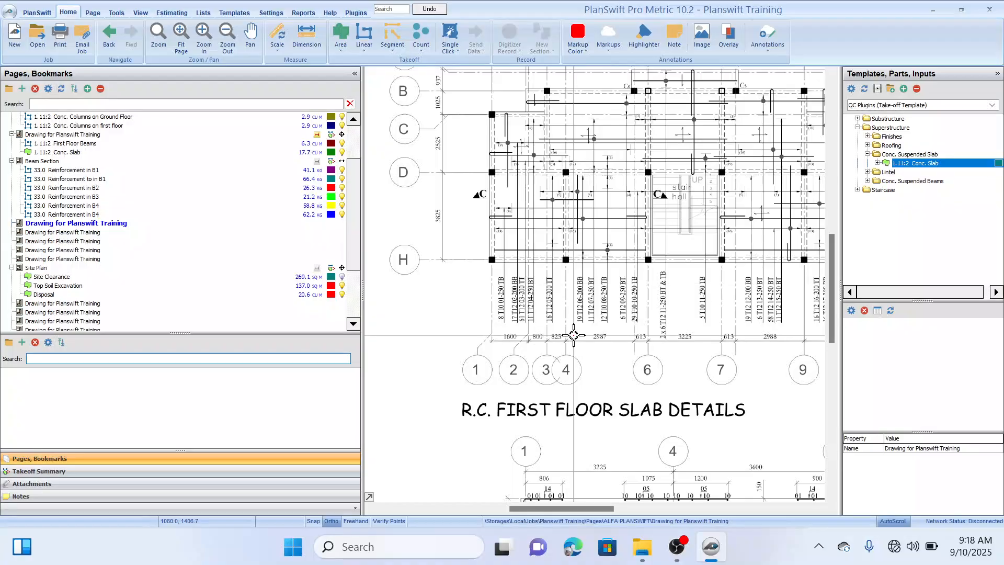
Step: Examine the slab bar callouts below grid H, from bar mark 01 near grid 1 to bar mark 10 near grid 6
scroll(549, 316, up, 4)
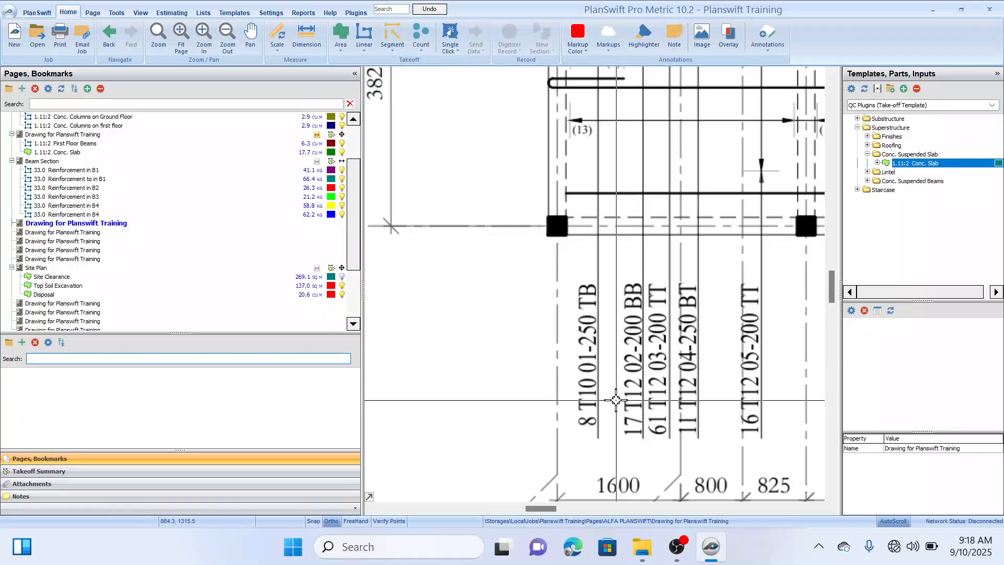
drag(699, 395, 624, 375)
drag(735, 390, 609, 398)
drag(677, 383, 644, 364)
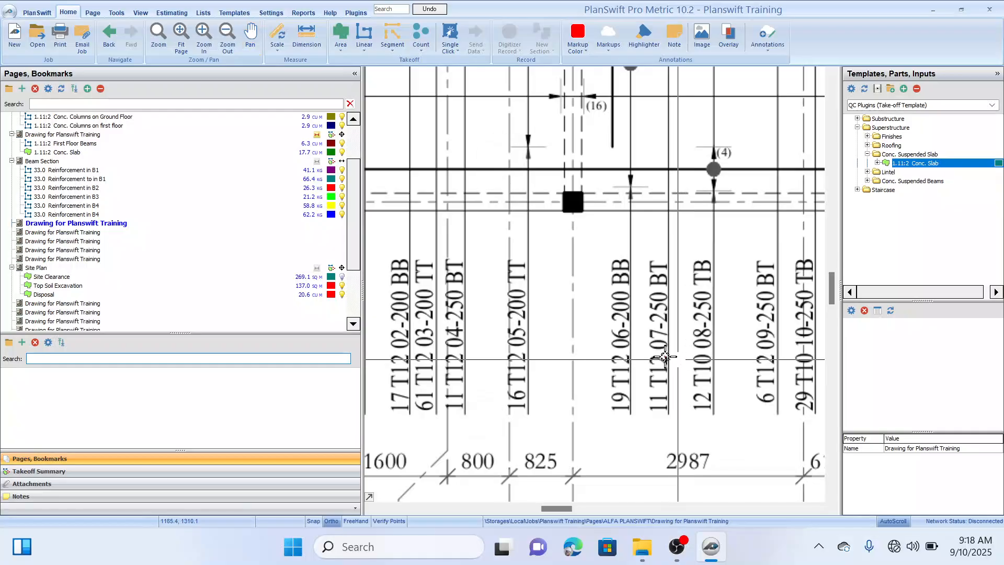
mouse_move(632, 321)
mouse_down()
mouse_move(772, 316)
mouse_move(637, 294)
mouse_move(646, 302)
mouse_up()
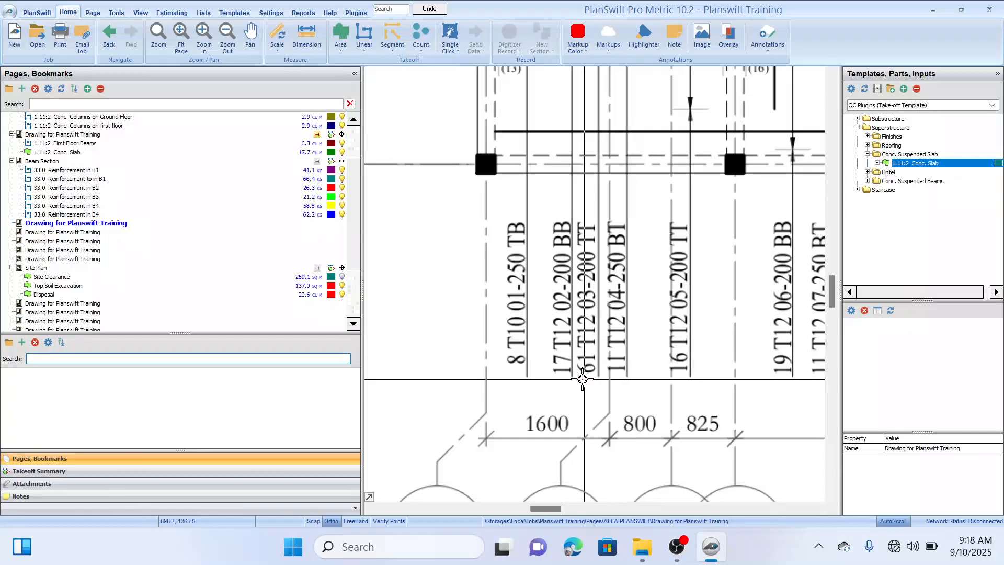
drag(604, 233, 604, 246)
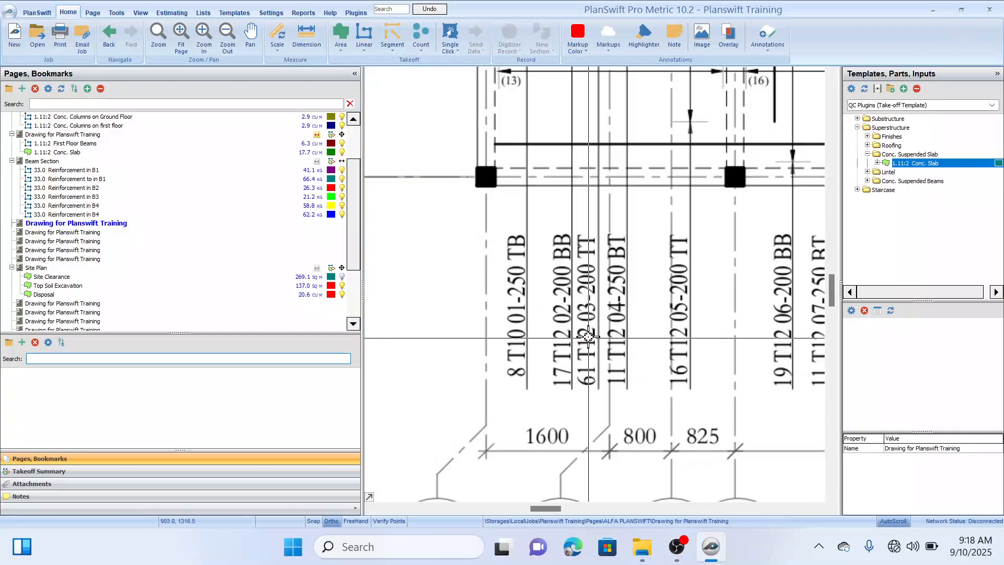
mouse_move(592, 195)
mouse_down()
mouse_move(581, 218)
mouse_move(585, 189)
mouse_up()
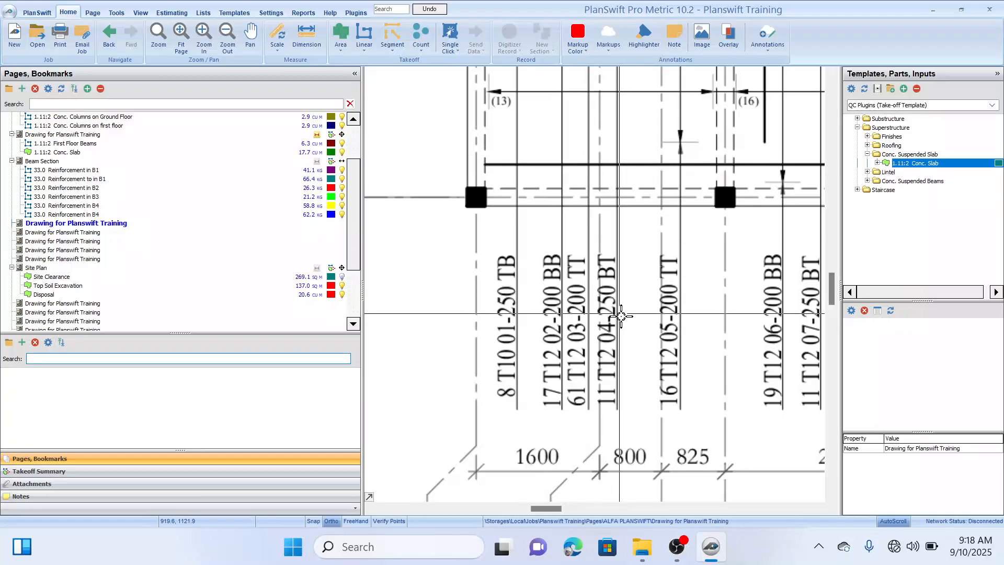
drag(623, 313, 590, 321)
mouse_move(652, 298)
mouse_down()
mouse_move(631, 316)
mouse_move(650, 305)
mouse_up()
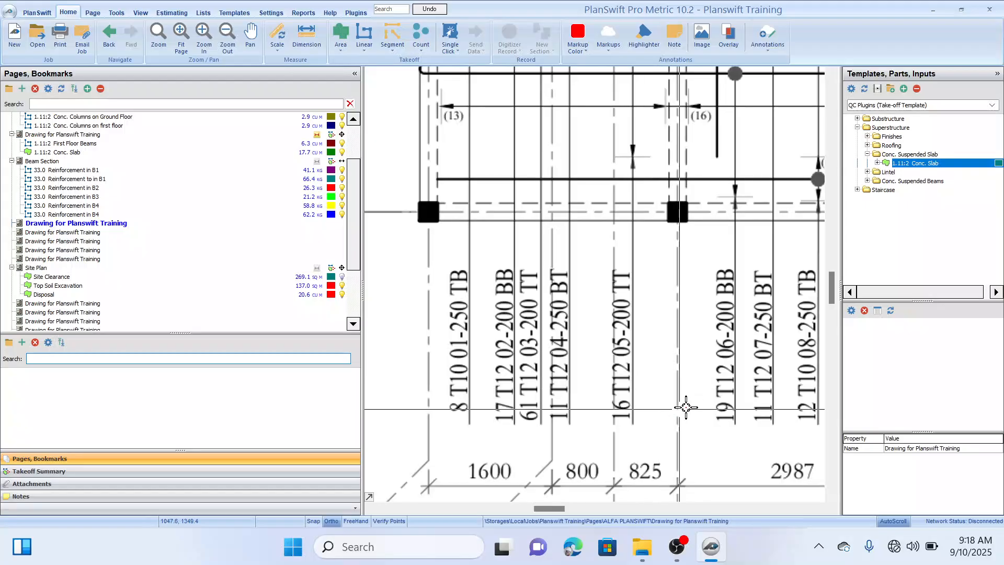
drag(684, 394, 626, 387)
mouse_move(718, 391)
mouse_down()
mouse_move(620, 396)
mouse_move(811, 376)
mouse_up()
mouse_move(614, 394)
mouse_down()
mouse_move(719, 391)
mouse_move(644, 391)
mouse_up()
mouse_move(552, 396)
mouse_down()
mouse_move(566, 392)
mouse_move(624, 271)
mouse_move(608, 292)
mouse_up()
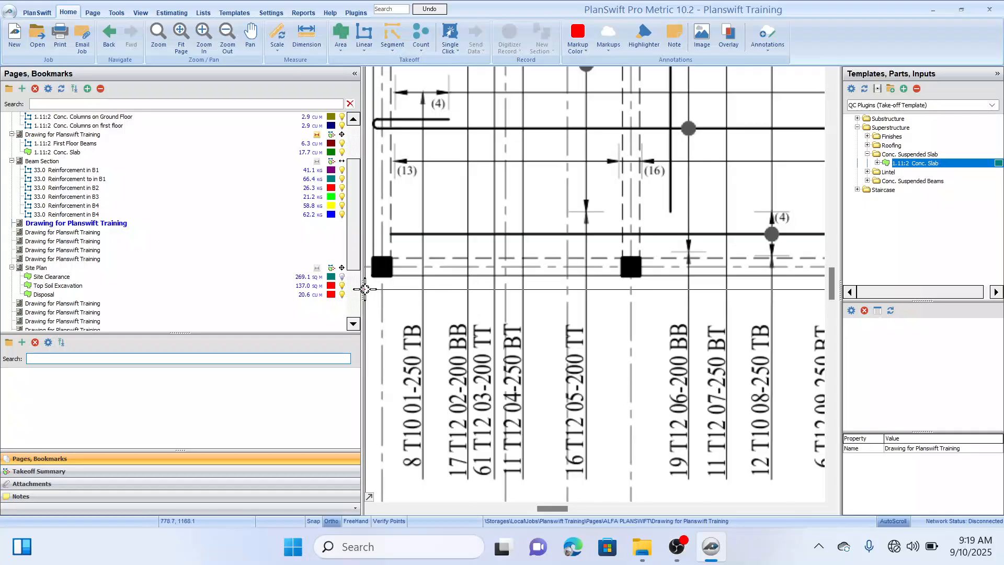
Step: Narrow the pages list and the templates list to give the slab drawing more room
mouse_move(362, 288)
mouse_down()
mouse_move(245, 309)
mouse_move(182, 297)
mouse_up()
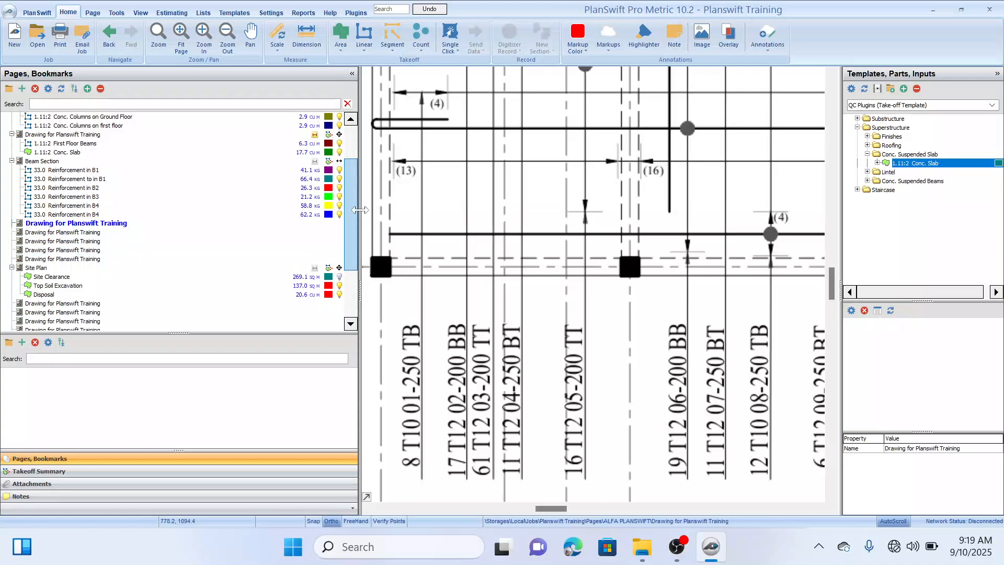
mouse_move(360, 211)
mouse_down()
mouse_move(213, 230)
mouse_move(212, 219)
mouse_move(167, 233)
mouse_up()
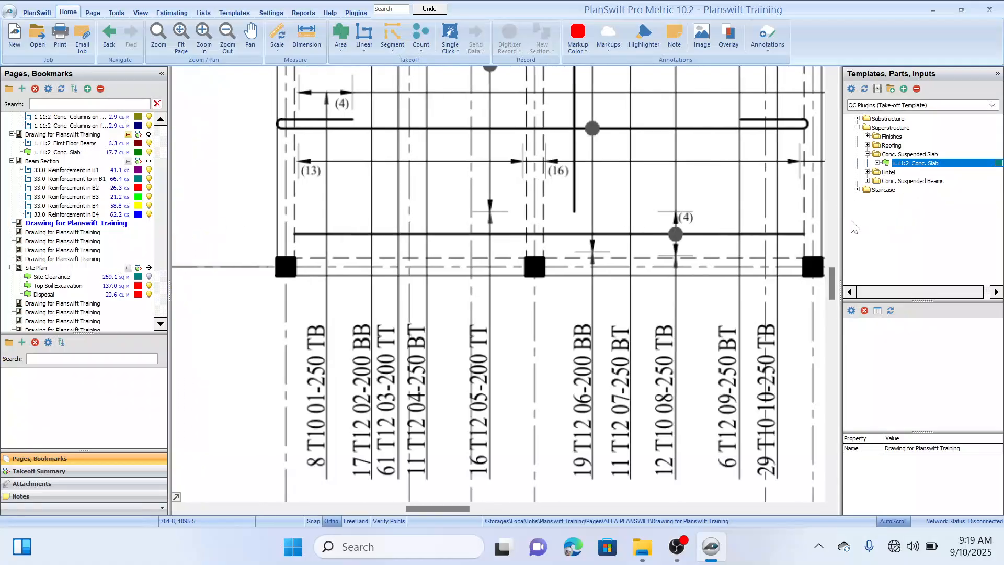
drag(840, 230, 884, 229)
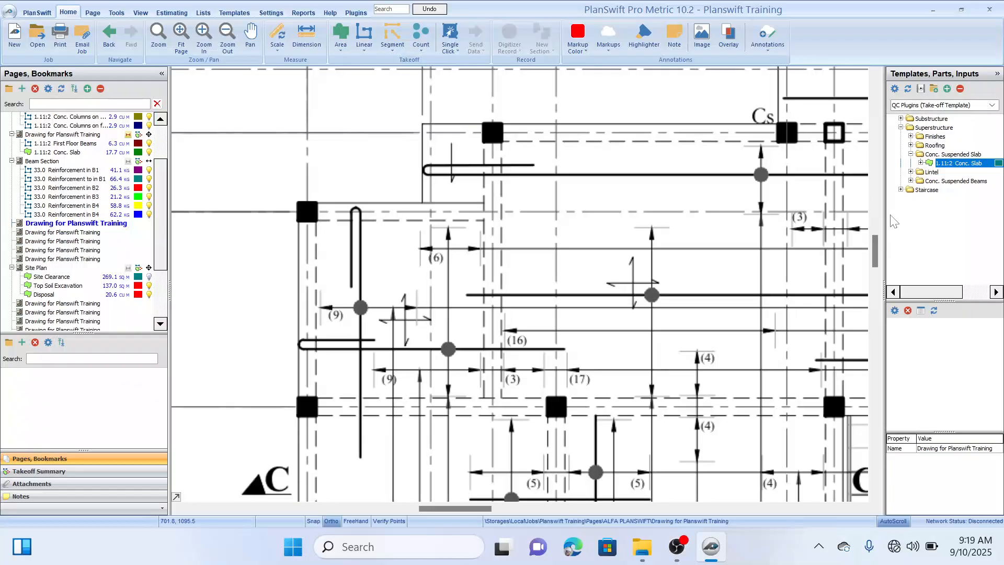
Step: Collapse the Superstructure templates, expand Raft Foundation under Substructure, and widen the list enough to read its item names
click(900, 127)
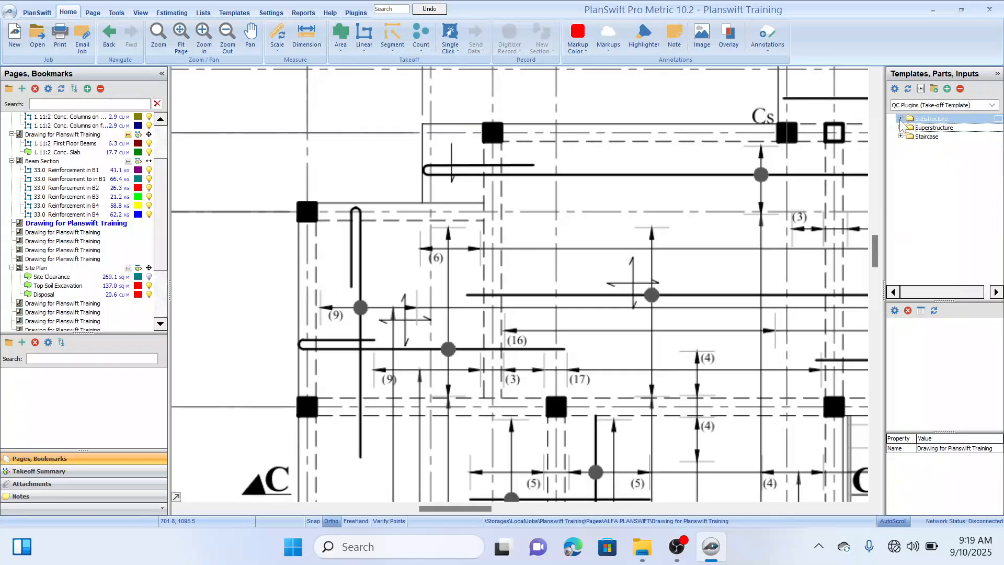
click(900, 119)
click(915, 136)
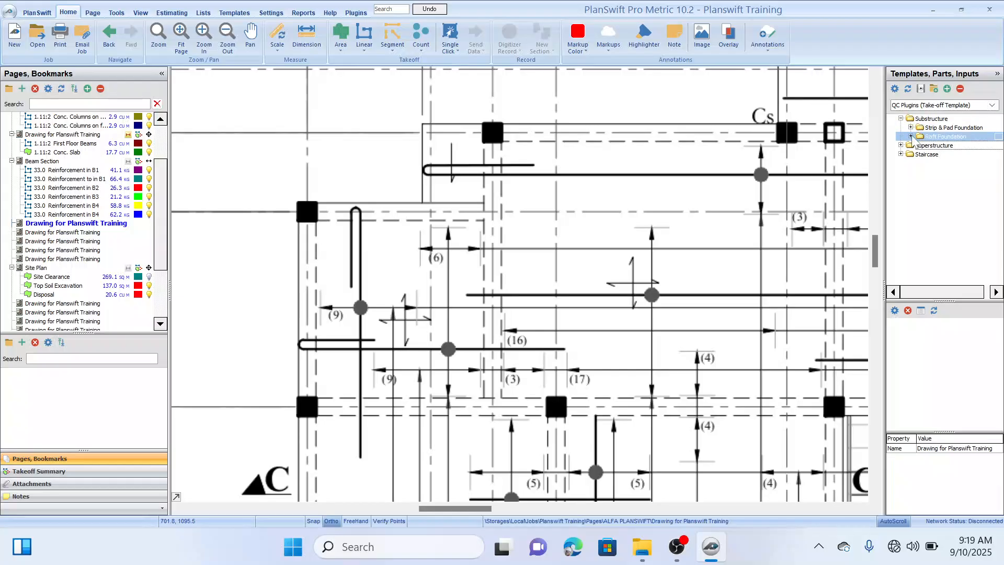
click(911, 137)
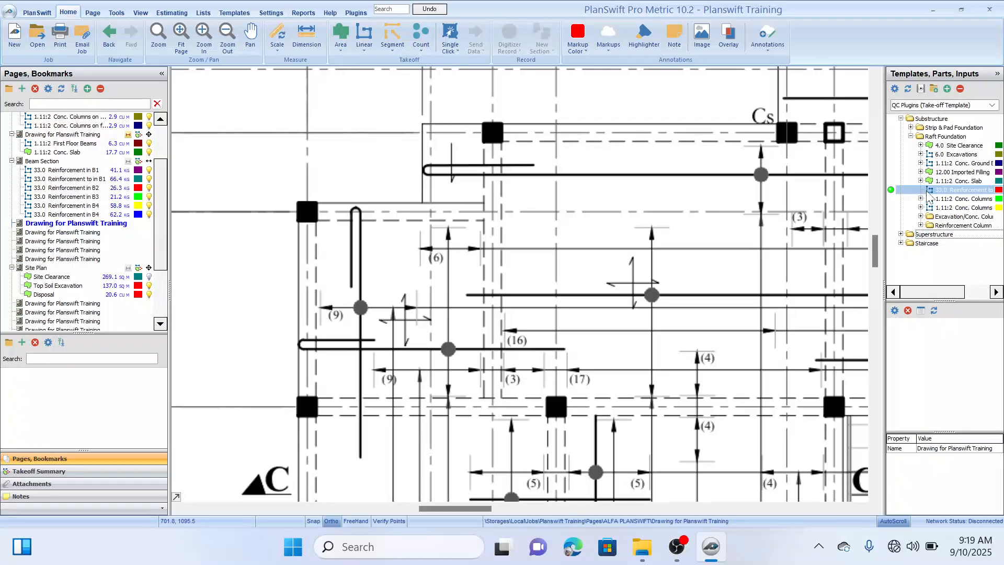
drag(883, 185, 848, 186)
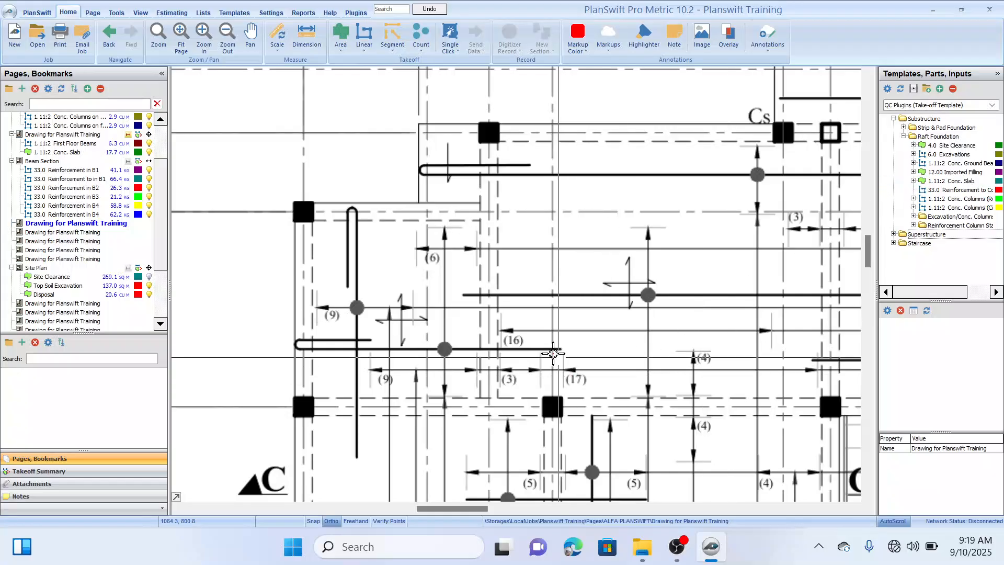
Step: Examine how the slab reinforcement bars between grids C and H relate to their bar callouts below grid H
mouse_move(548, 327)
mouse_down()
mouse_move(560, 223)
mouse_move(575, 201)
mouse_up()
drag(587, 268, 547, 307)
drag(581, 220, 580, 170)
scroll(315, 297, down, 1)
drag(304, 307, 356, 191)
drag(384, 337, 387, 258)
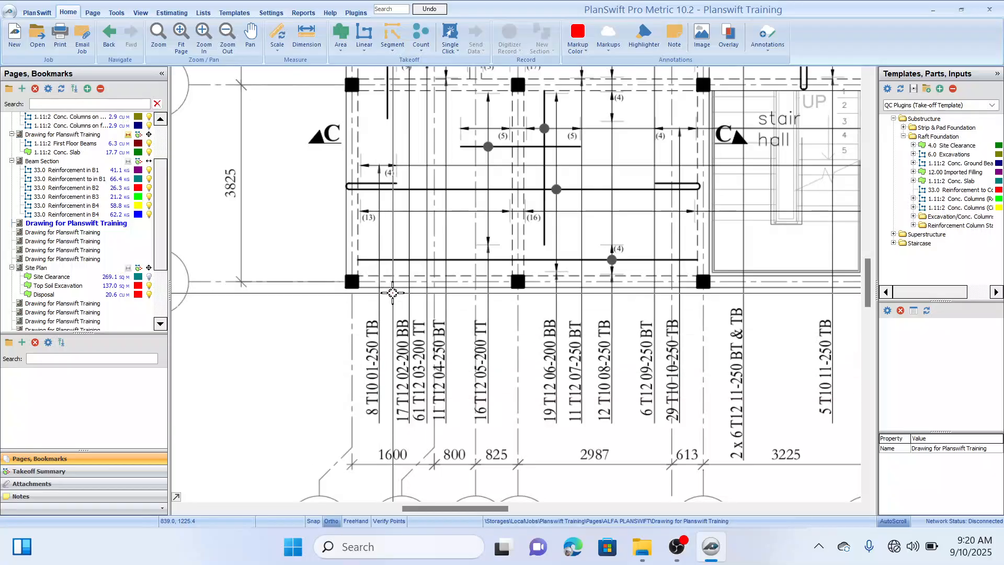
mouse_move(397, 288)
mouse_down()
mouse_move(389, 301)
mouse_move(417, 243)
mouse_up()
drag(461, 298, 508, 392)
drag(497, 199, 492, 416)
mouse_move(582, 246)
mouse_down()
mouse_move(492, 325)
mouse_move(484, 320)
mouse_up()
drag(591, 316, 483, 274)
mouse_move(654, 323)
mouse_down()
mouse_move(515, 315)
mouse_move(755, 296)
mouse_up()
drag(534, 383, 688, 240)
mouse_move(595, 281)
mouse_down()
mouse_move(614, 294)
mouse_move(609, 302)
mouse_move(620, 299)
mouse_up()
mouse_move(562, 335)
mouse_down()
mouse_move(567, 269)
mouse_move(580, 290)
mouse_move(573, 285)
mouse_up()
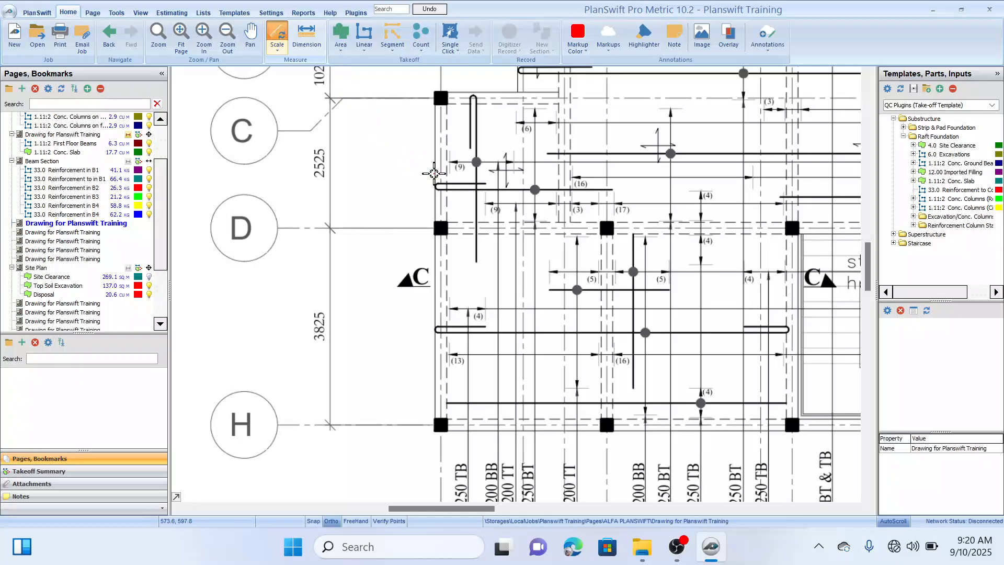
Step: Calibrate the page's vertical scale in metres against the 3825 mm dimension line between grids D and H
click(467, 210)
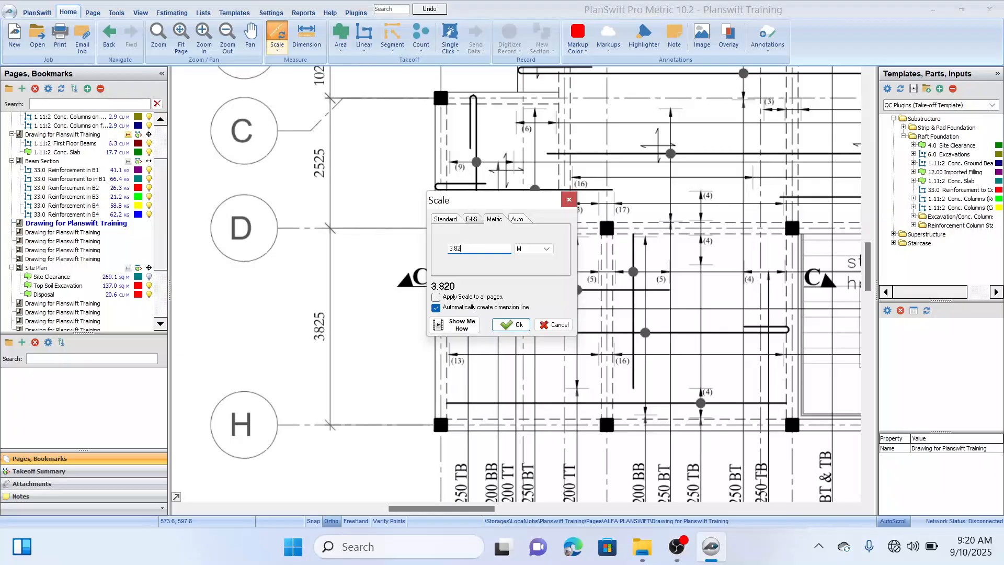
click(518, 325)
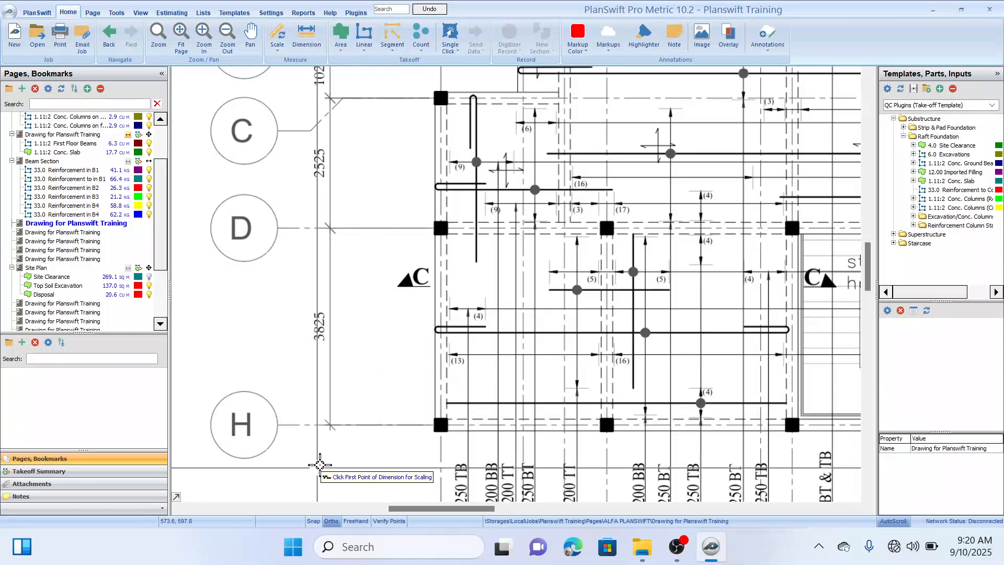
scroll(283, 283, up, 2)
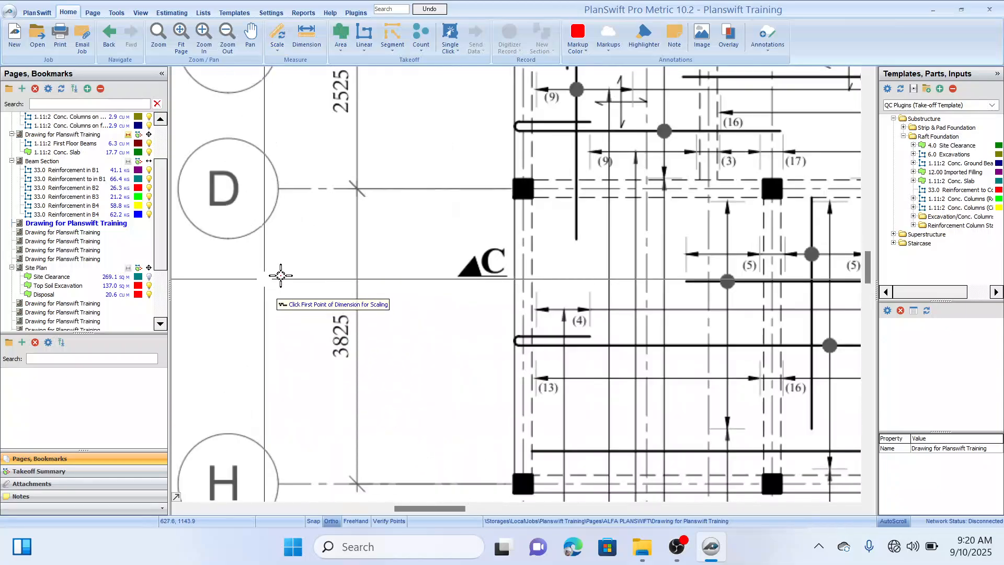
scroll(281, 280, up, 3)
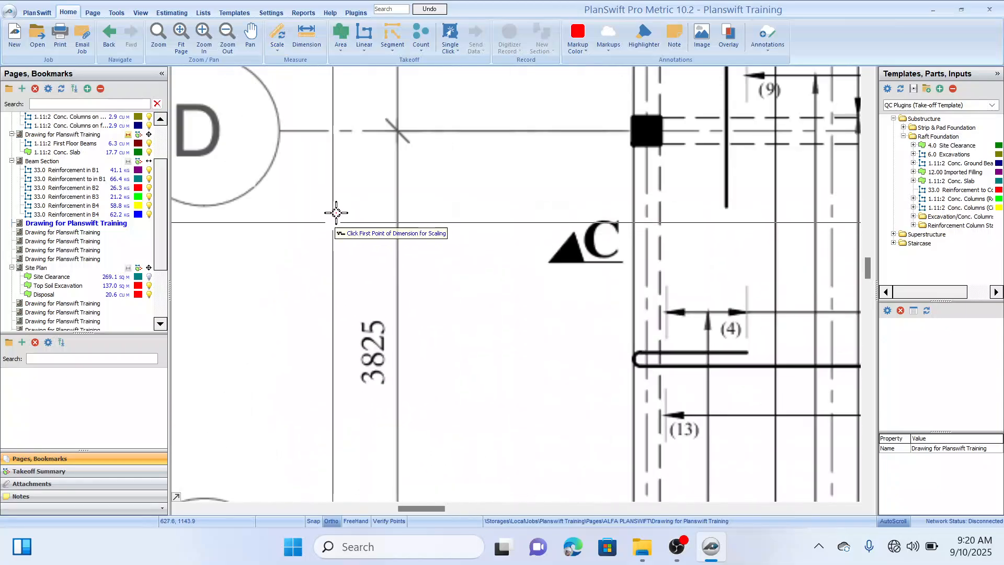
click(397, 131)
drag(384, 396, 392, 248)
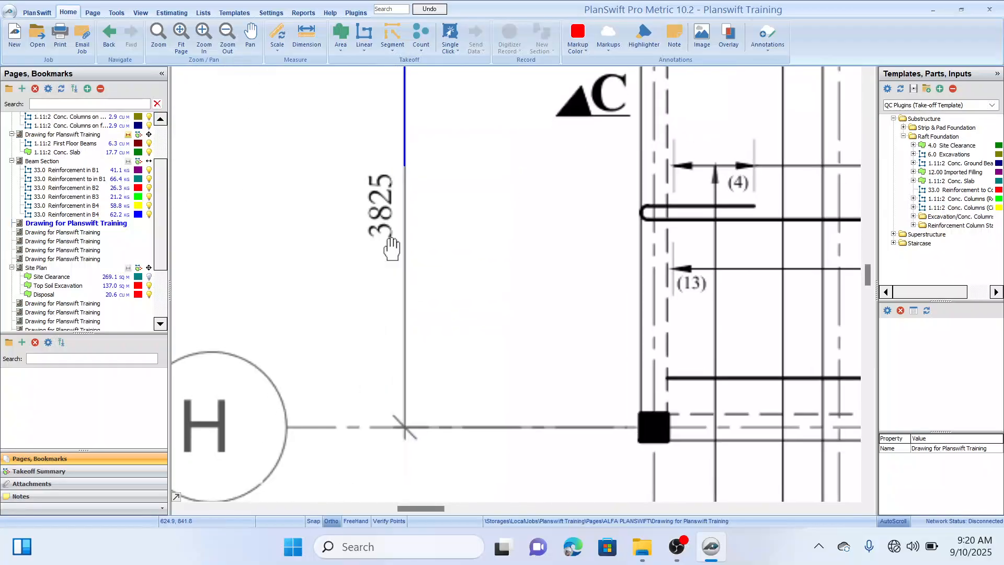
drag(386, 350, 413, 221)
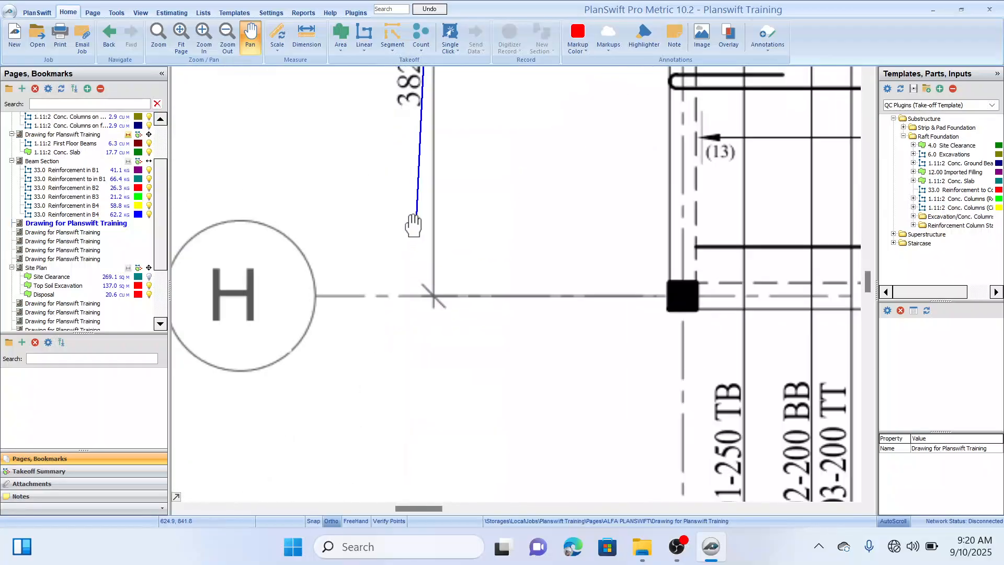
click(437, 292)
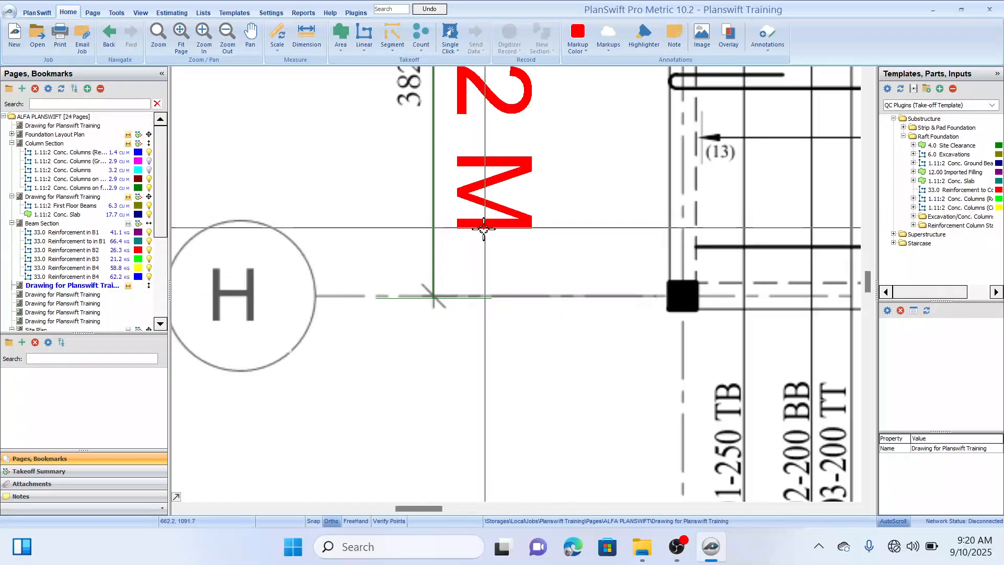
Step: Calibrate the page's horizontal scale in metres against the 3225 mm dimension line between grids 6 and 7
scroll(354, 288, down, 2)
scroll(354, 288, down, 1)
mouse_move(475, 245)
mouse_down()
mouse_move(444, 284)
mouse_move(431, 274)
mouse_up()
mouse_move(609, 304)
mouse_down()
mouse_move(493, 269)
mouse_move(457, 245)
mouse_move(570, 284)
mouse_up()
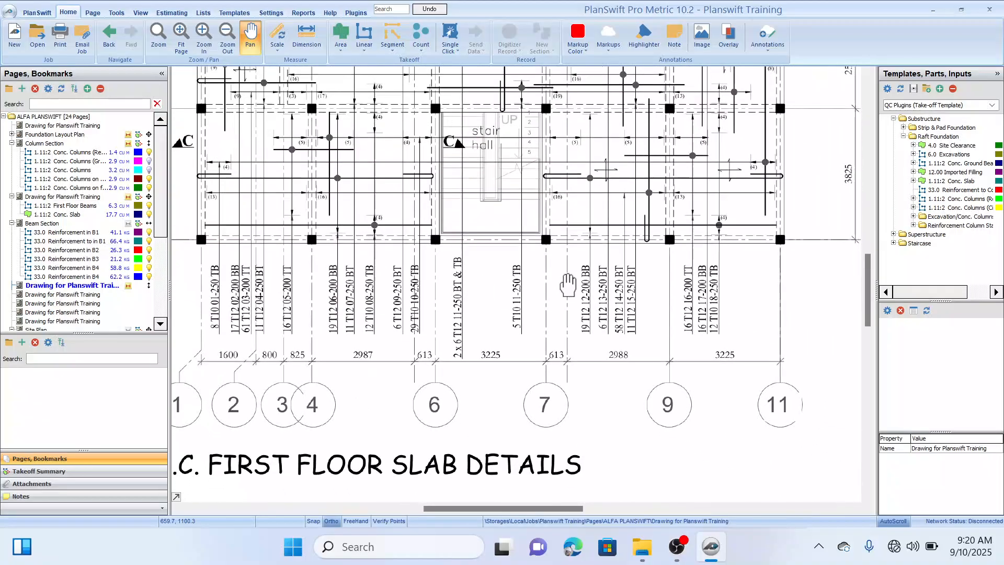
drag(539, 361, 560, 348)
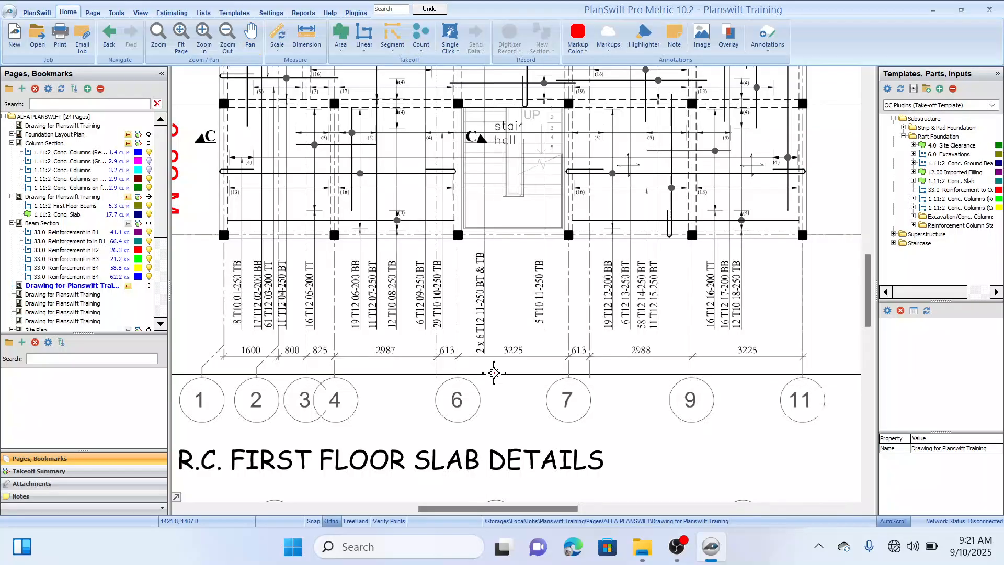
click(278, 33)
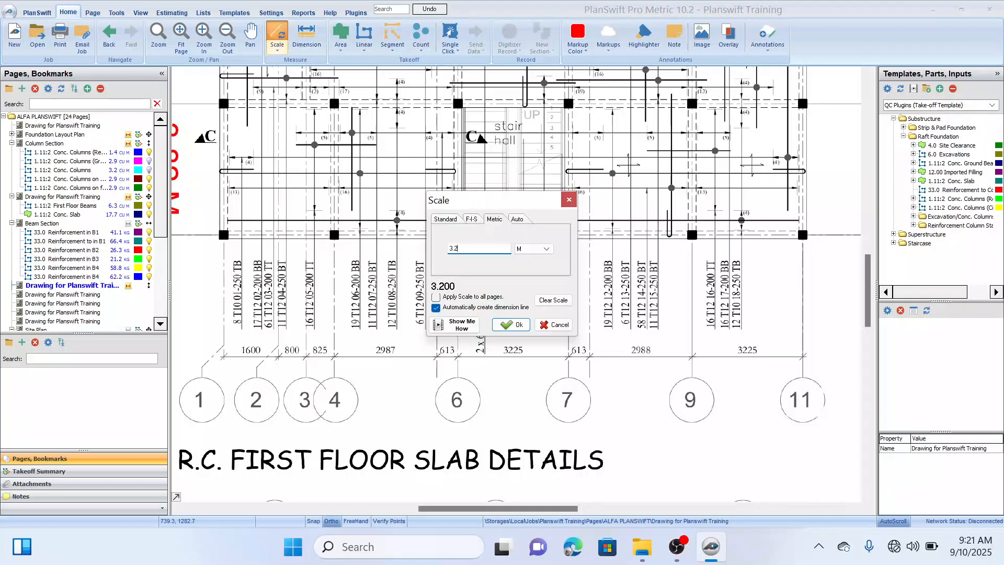
click(515, 328)
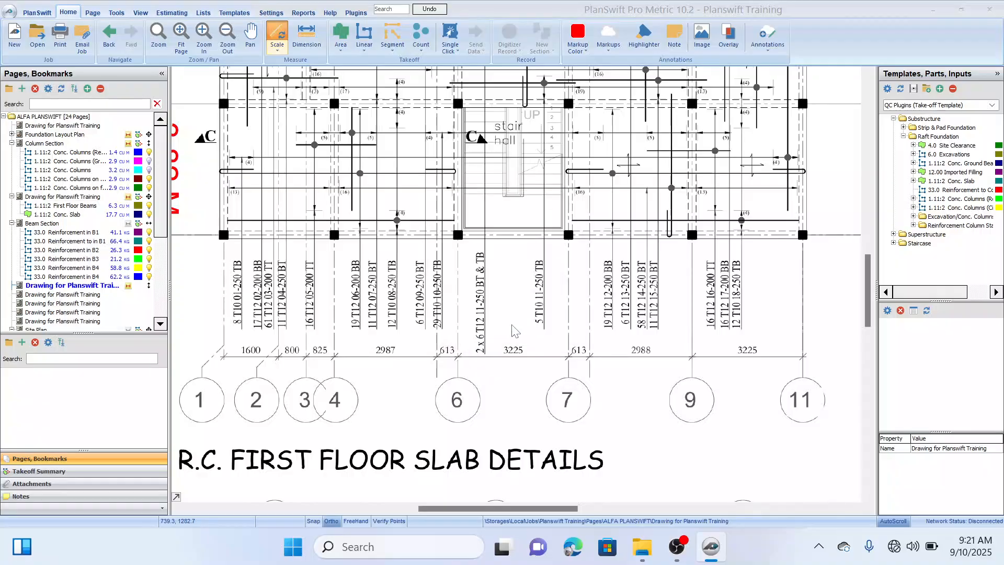
scroll(349, 327, up, 2)
scroll(575, 361, up, 3)
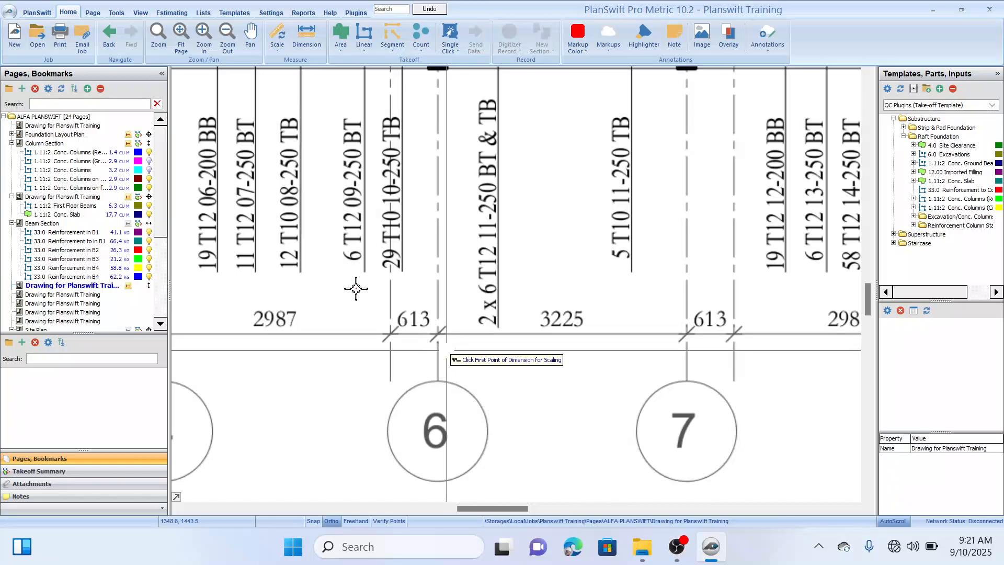
scroll(352, 287, up, 4)
mouse_move(507, 305)
mouse_down()
mouse_move(441, 276)
mouse_move(446, 268)
mouse_up()
click(286, 299)
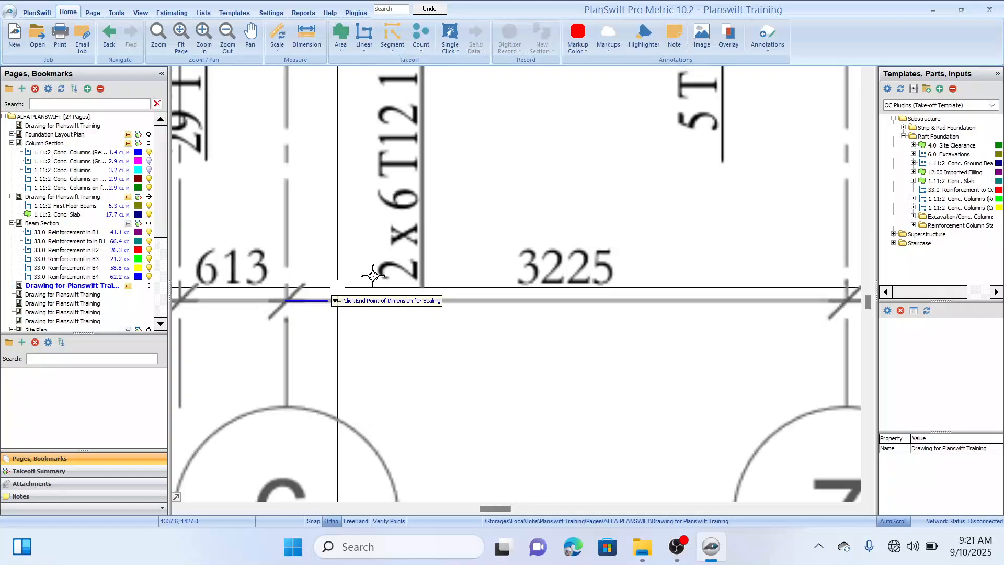
drag(370, 276, 197, 264)
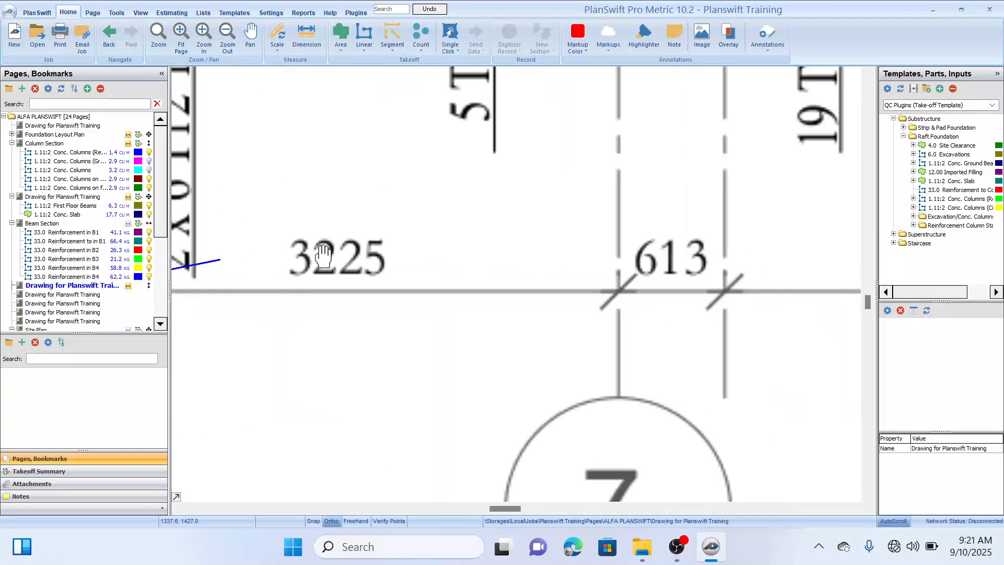
click(621, 283)
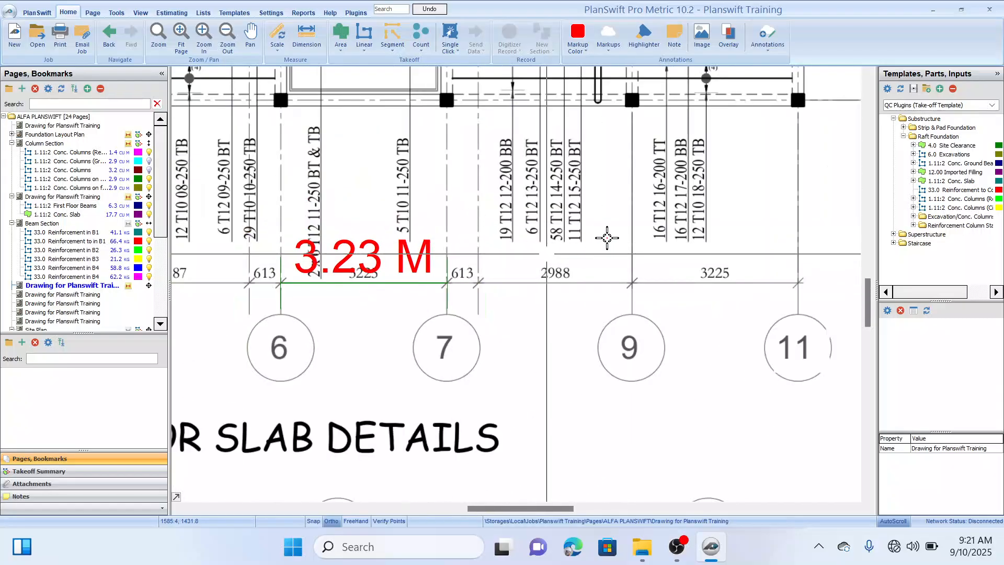
Step: Measure the 3225 mm dimension line between grids 9 and 11 to check the horizontal scale
mouse_move(577, 201)
mouse_down()
mouse_move(531, 220)
mouse_move(507, 201)
mouse_up()
mouse_move(560, 173)
mouse_down()
mouse_move(560, 242)
mouse_move(543, 271)
mouse_move(459, 246)
mouse_move(459, 204)
mouse_up()
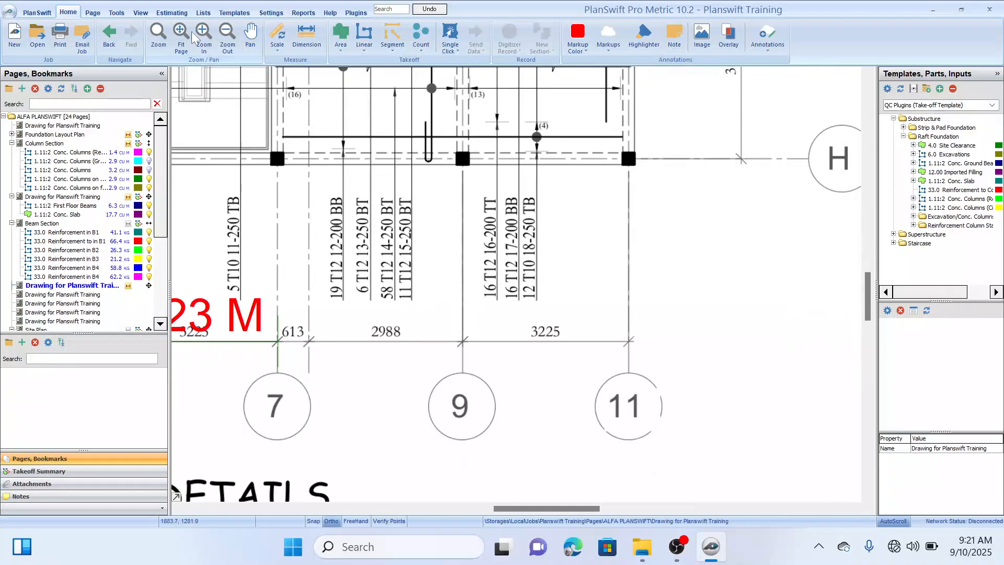
click(306, 33)
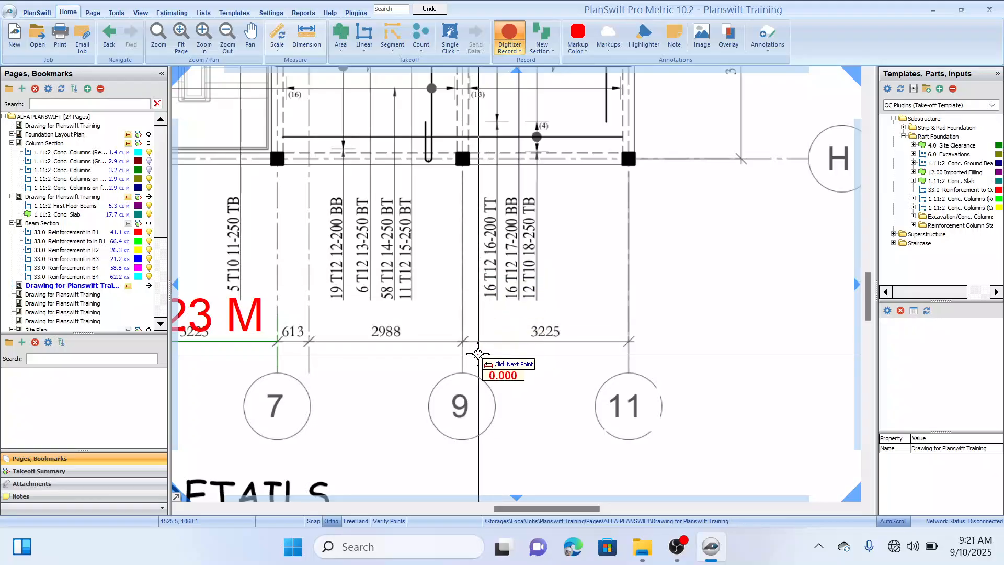
scroll(369, 327, up, 1)
scroll(359, 293, up, 2)
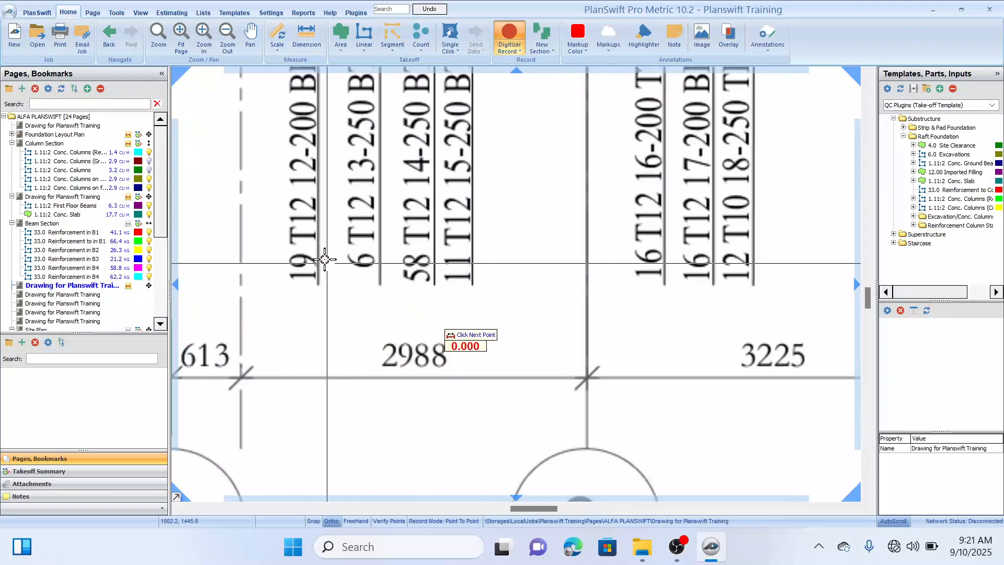
drag(463, 348, 329, 227)
mouse_move(680, 321)
mouse_down()
mouse_move(488, 294)
mouse_move(412, 267)
mouse_up()
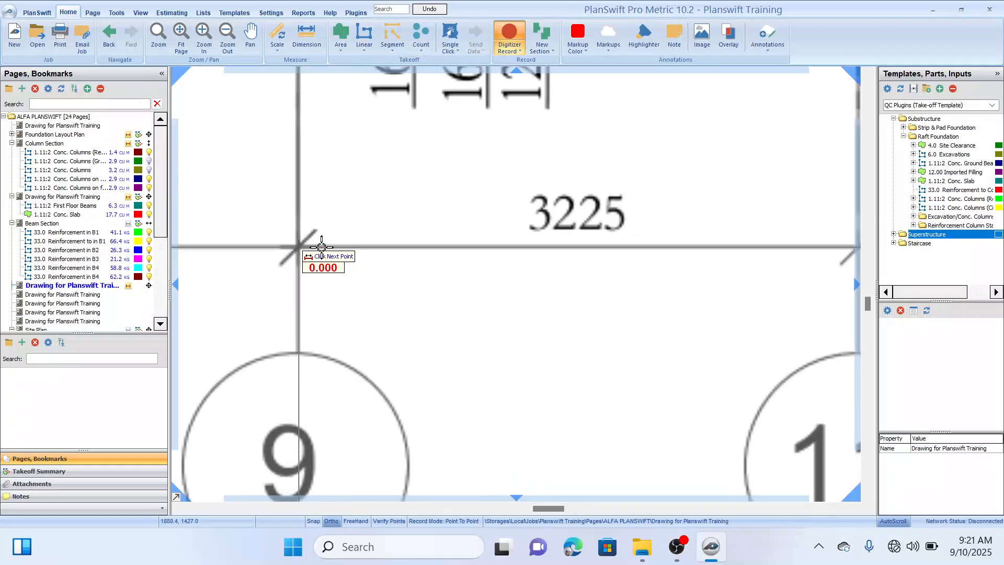
drag(531, 251, 277, 239)
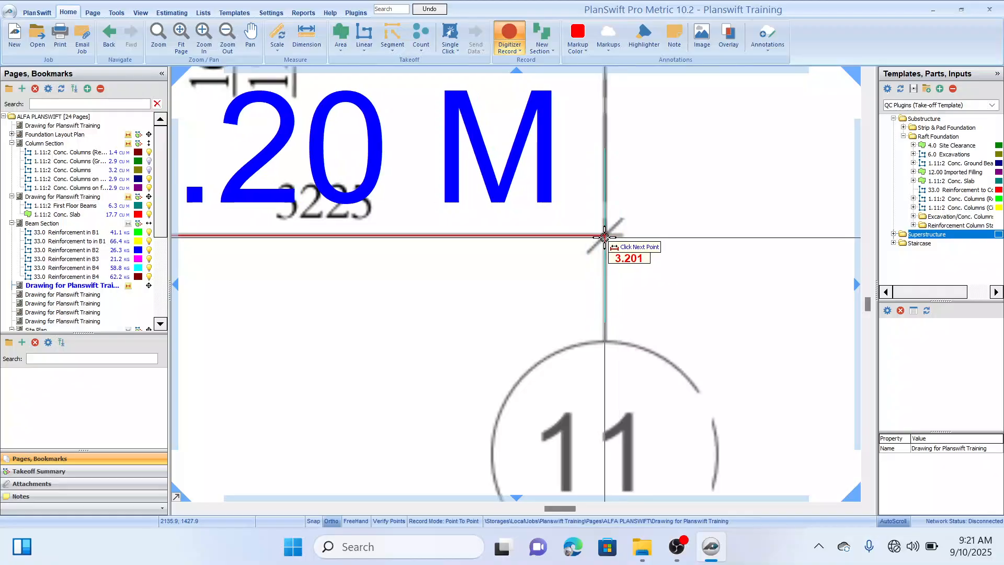
click(605, 237)
scroll(356, 282, down, 3)
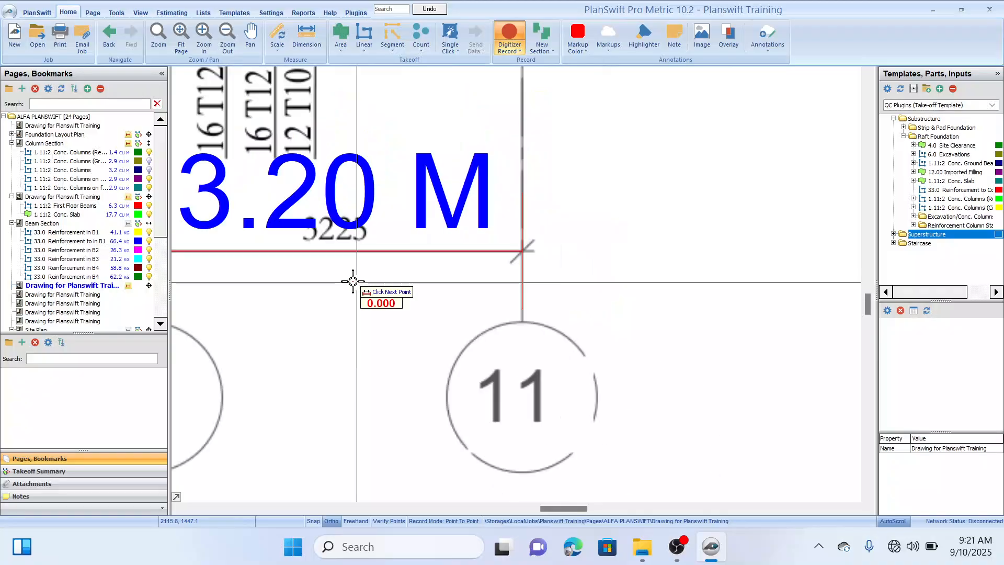
Step: Examine the bar callouts below grid H and the slab bars above them, from grid 11 back to grid 1
drag(303, 214, 394, 234)
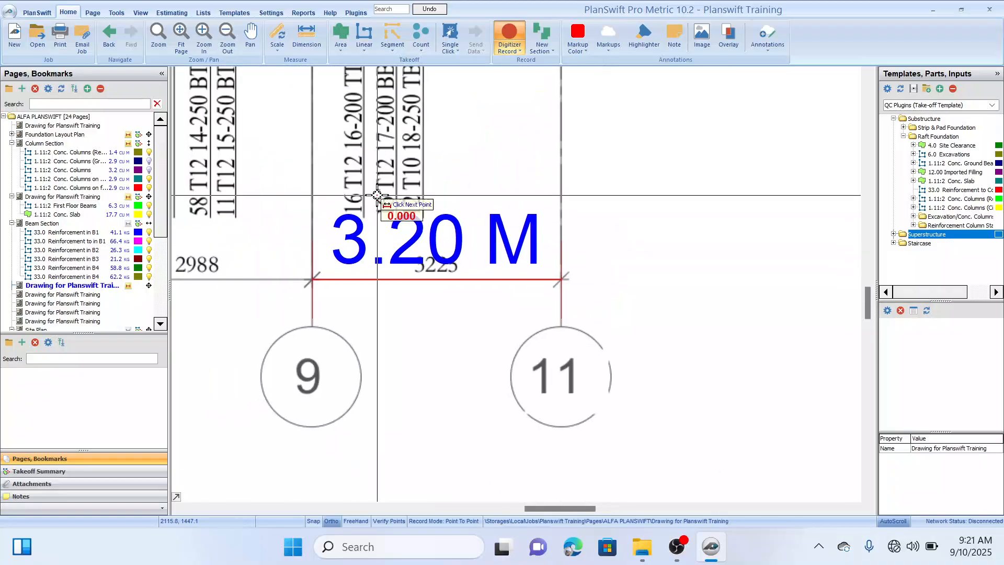
drag(383, 193, 454, 214)
scroll(308, 270, down, 1)
scroll(306, 268, down, 1)
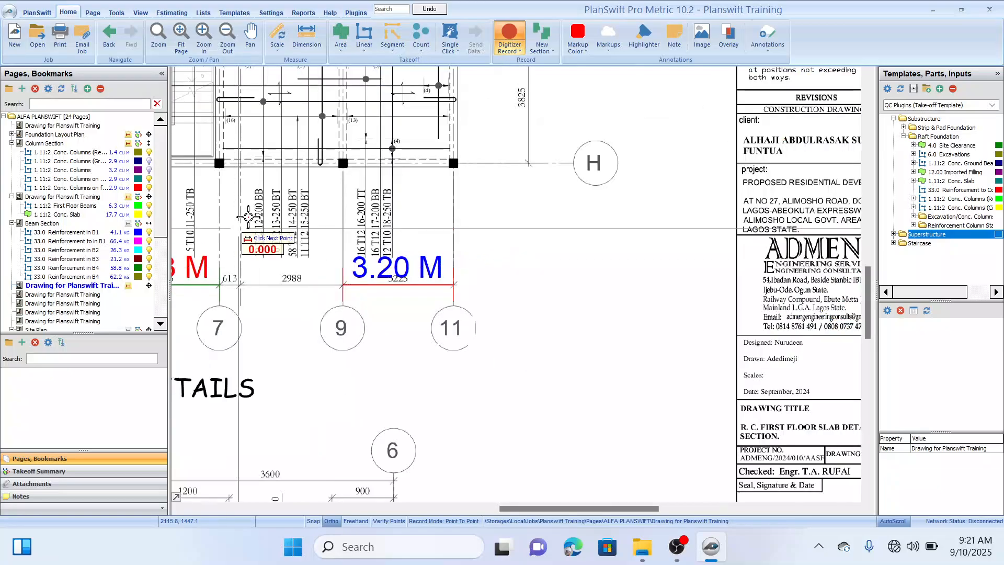
mouse_move(321, 208)
mouse_down()
mouse_move(433, 274)
mouse_move(504, 277)
mouse_up()
drag(444, 242, 592, 224)
drag(419, 297, 506, 245)
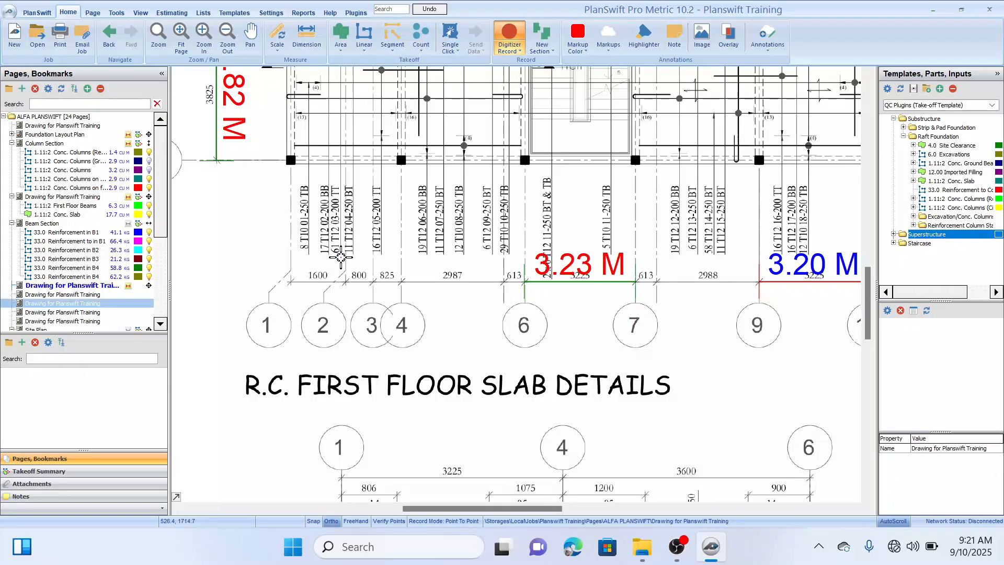
drag(527, 222, 545, 256)
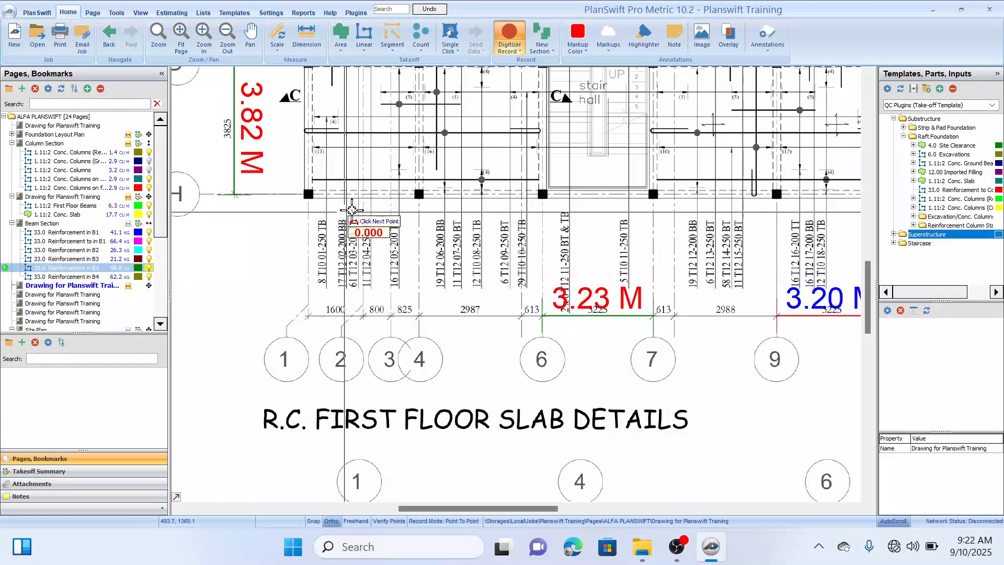
drag(365, 192, 356, 238)
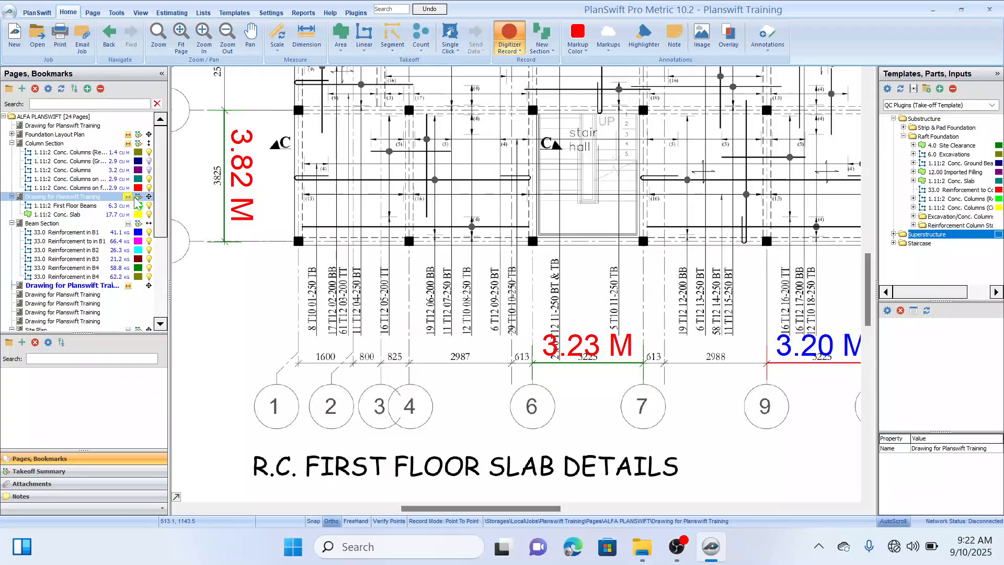
Step: Hide the scale and dimension markings on the first floor slab details page and end the dimension measurement
click(128, 286)
drag(343, 250, 352, 246)
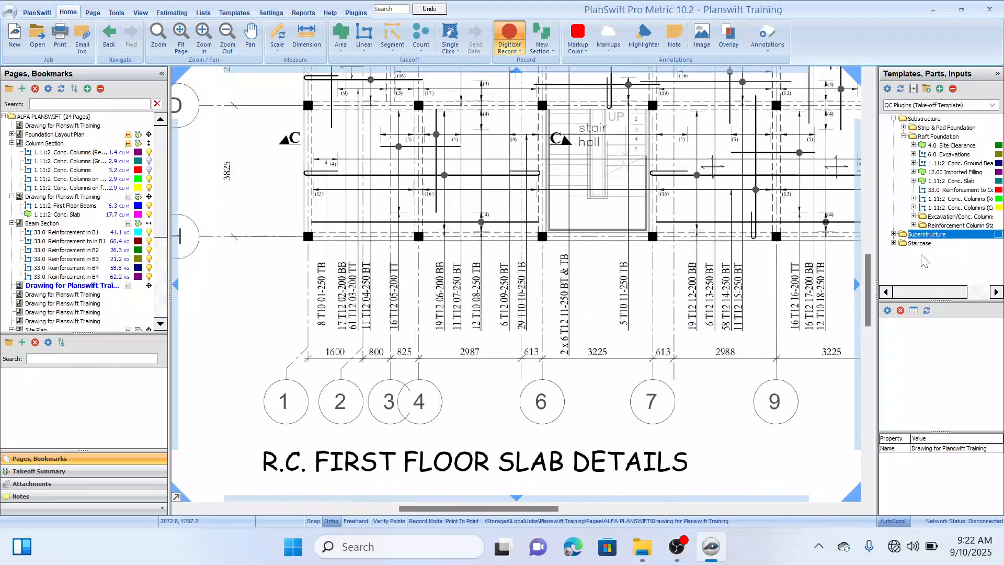
key(Escape)
Step: Start a takeoff on the page from the Raft Foundation template 33.0 Reinforcement to Conc. Slab
click(884, 191)
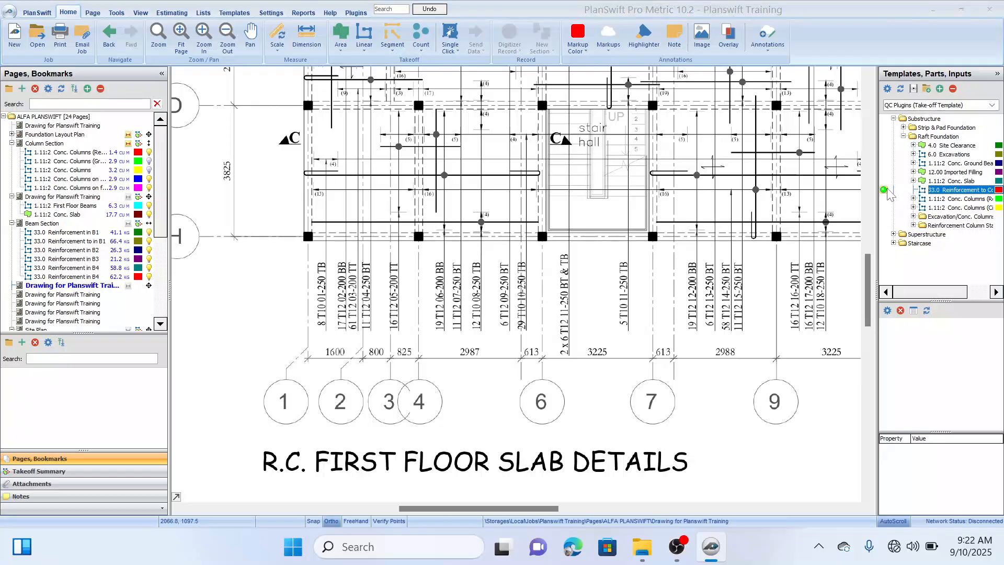
double_click(889, 192)
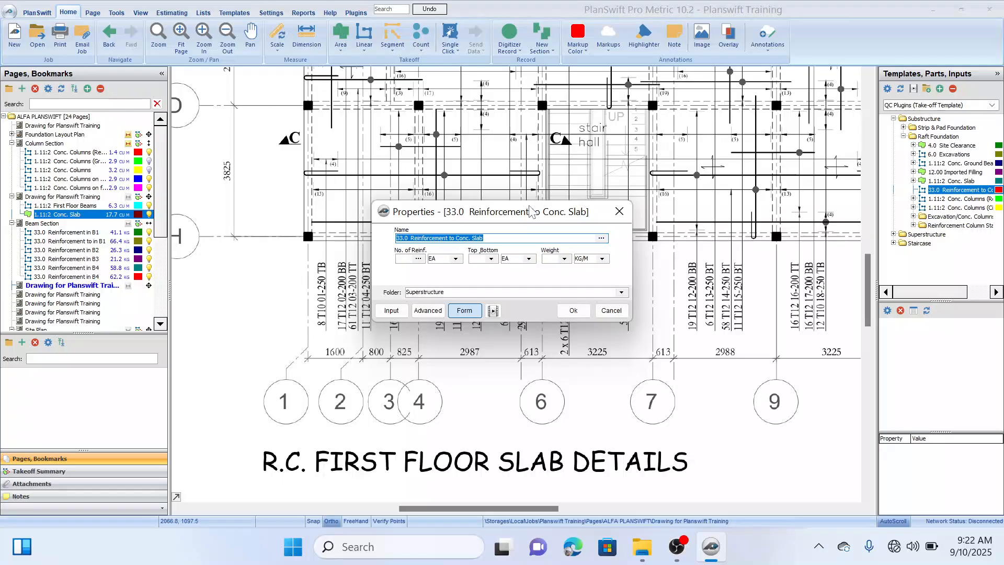
drag(526, 221, 689, 162)
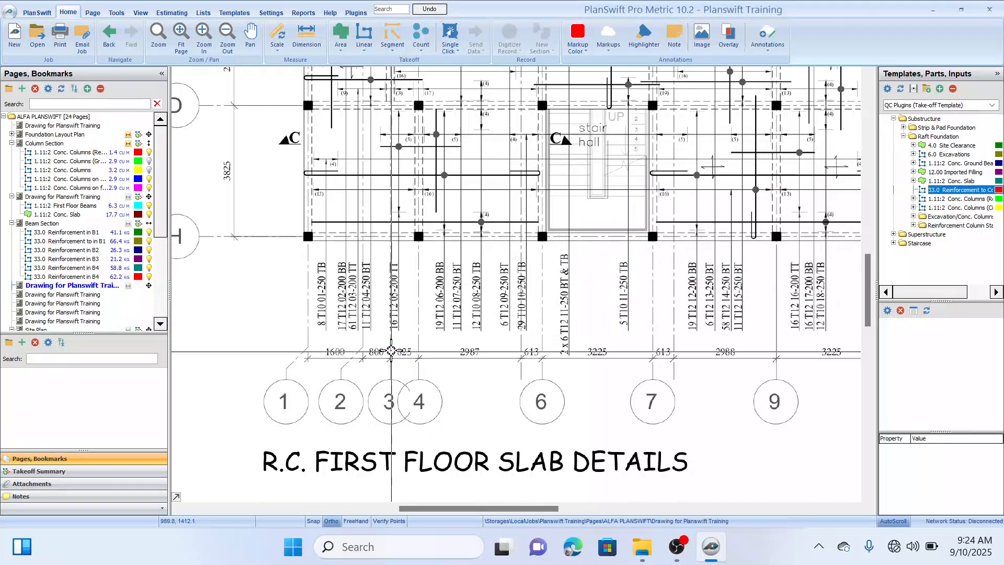
click(391, 351)
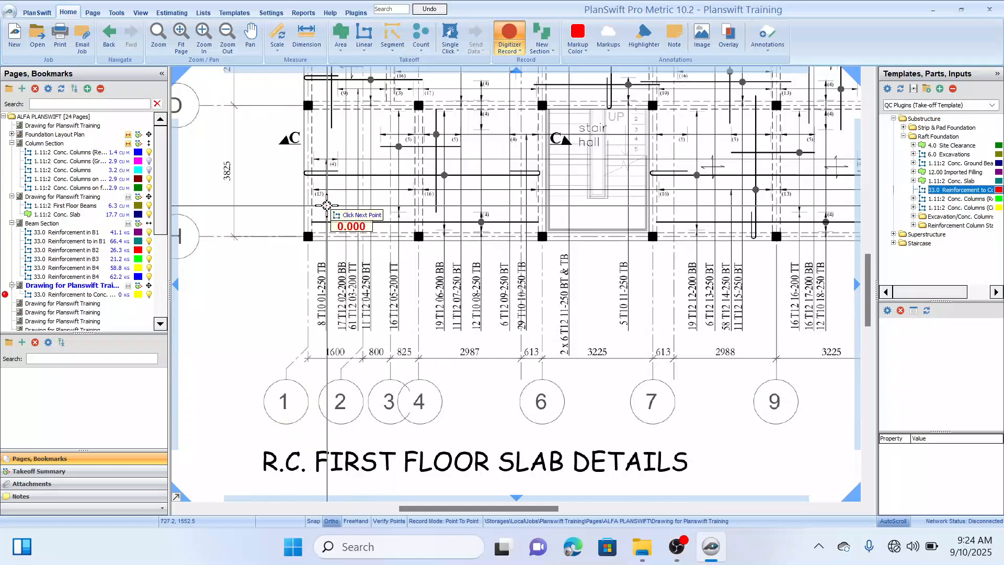
Step: Follow the slab reinforcement lines between grids 1 and 11 around grids C, D and H to match bars with their callouts
drag(331, 209, 359, 230)
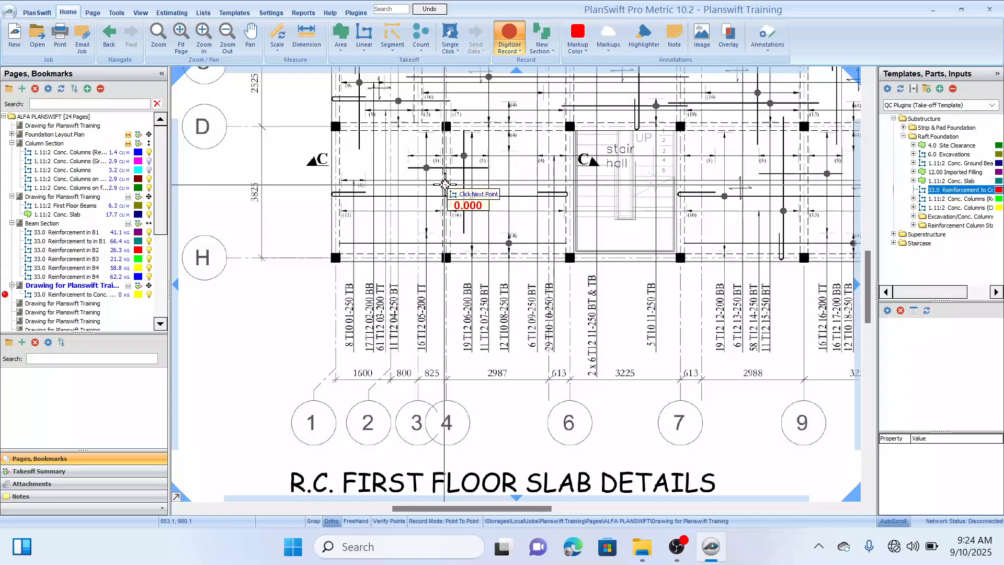
drag(548, 178, 474, 178)
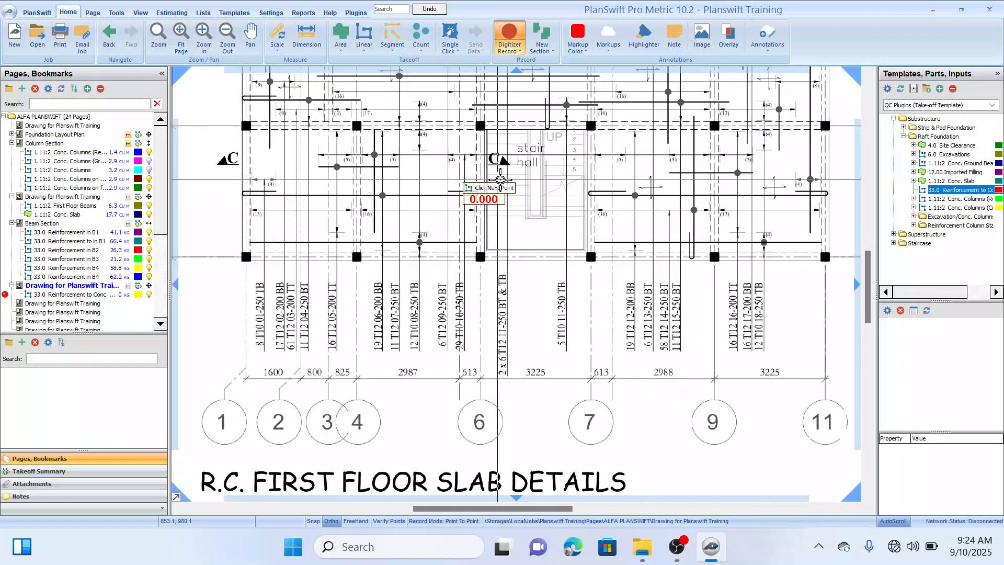
drag(558, 174, 458, 180)
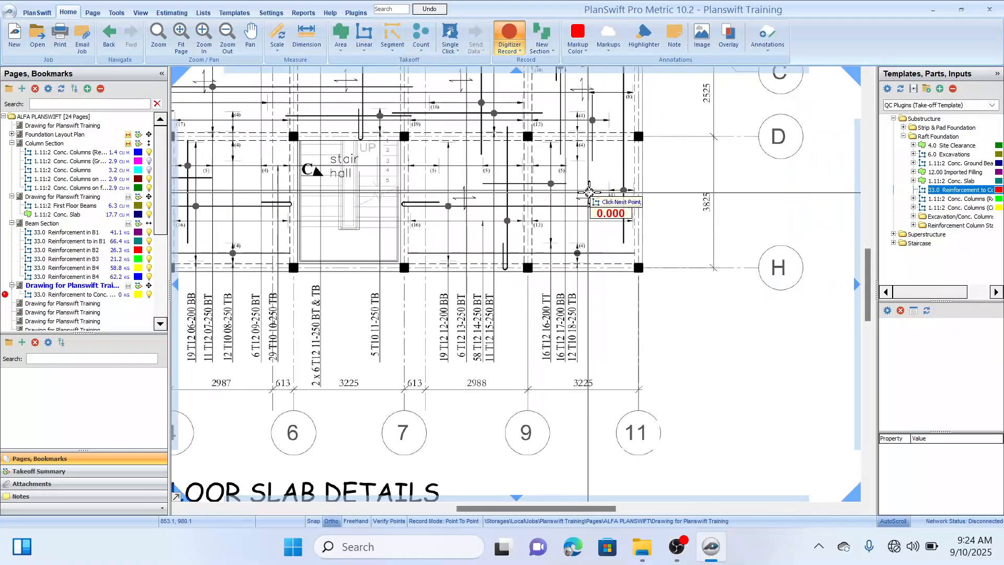
drag(598, 197, 525, 247)
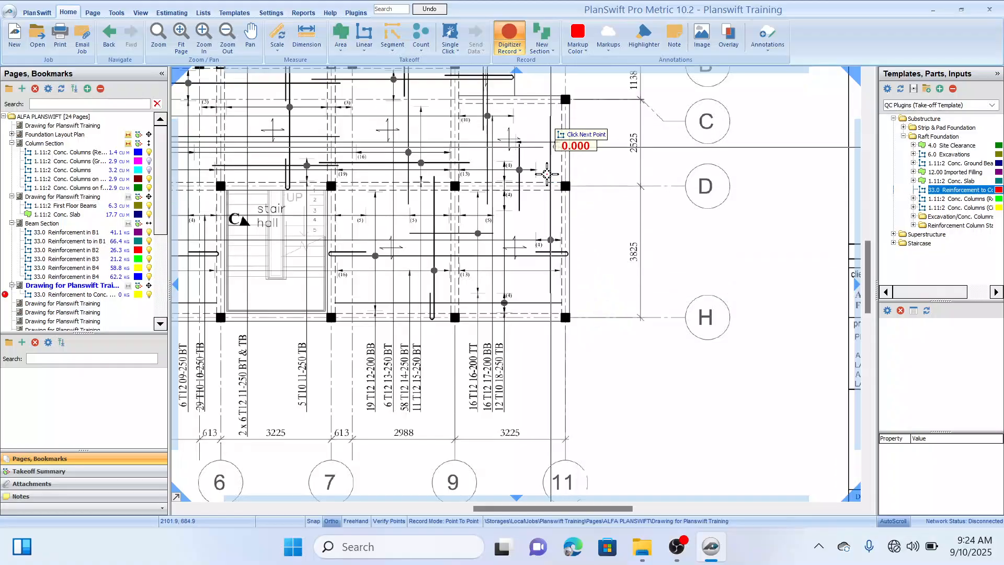
drag(591, 257, 700, 241)
drag(506, 284, 637, 269)
drag(291, 338, 429, 319)
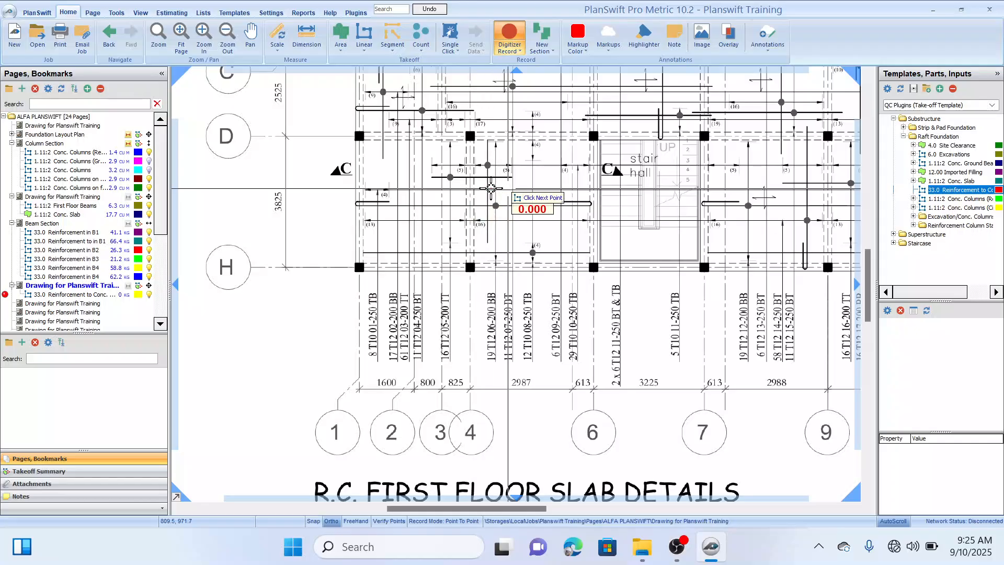
drag(559, 186, 469, 198)
drag(569, 204, 473, 217)
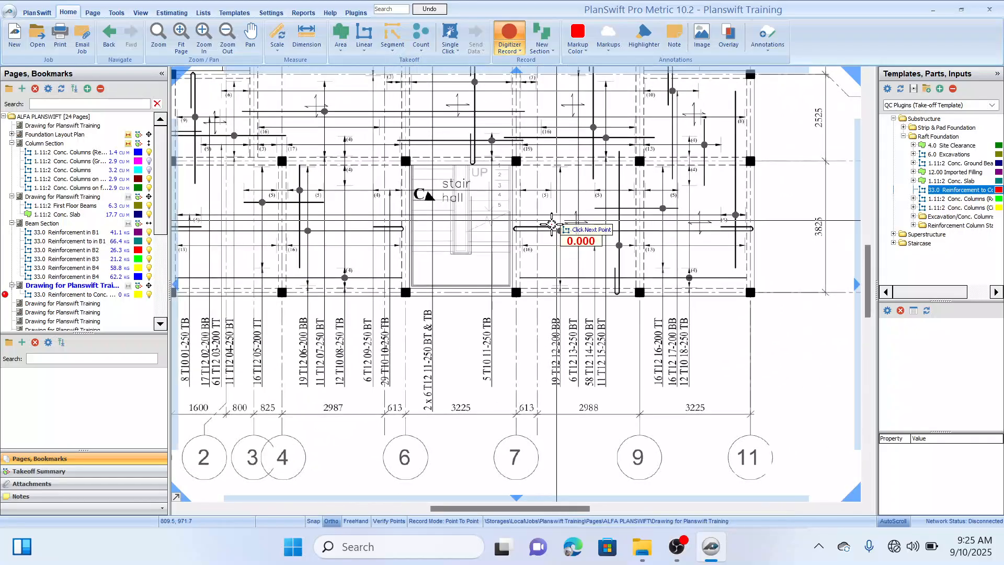
drag(560, 220, 499, 229)
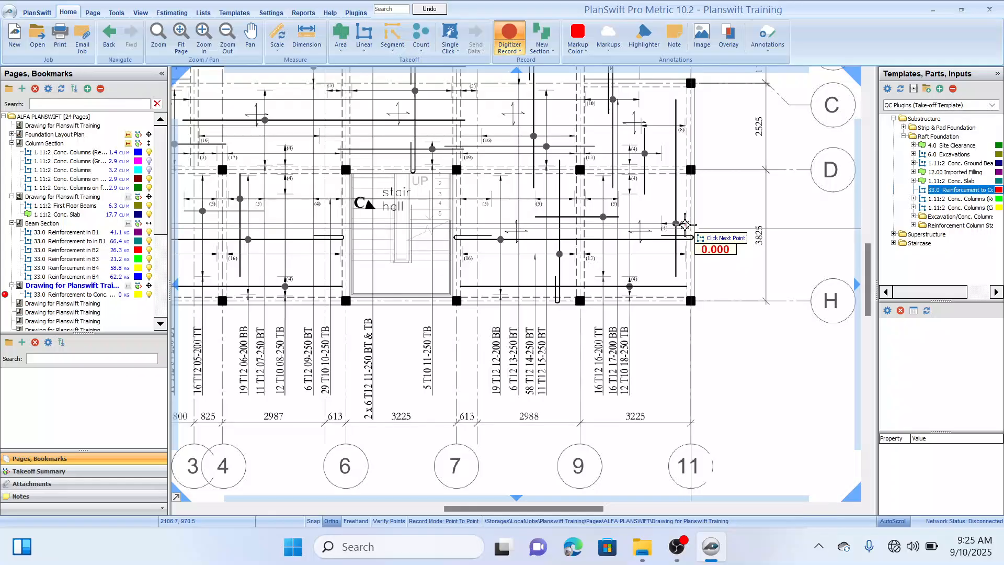
drag(523, 232, 686, 238)
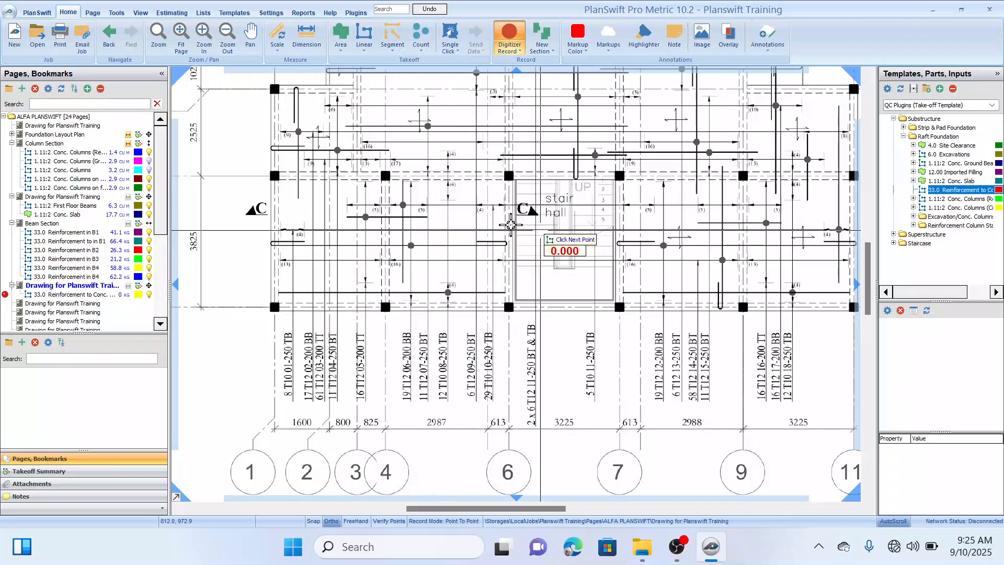
drag(642, 215, 457, 222)
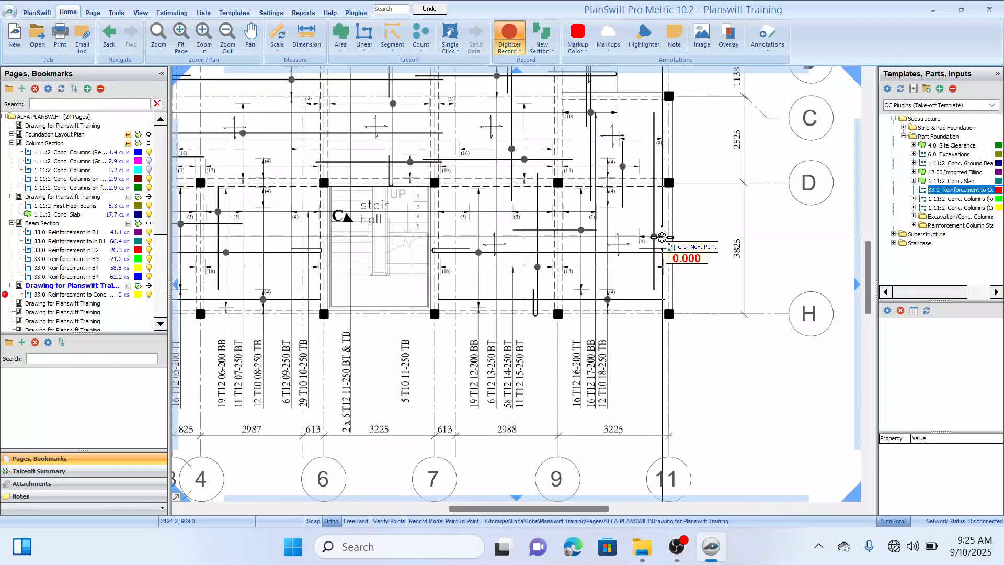
drag(597, 213, 547, 223)
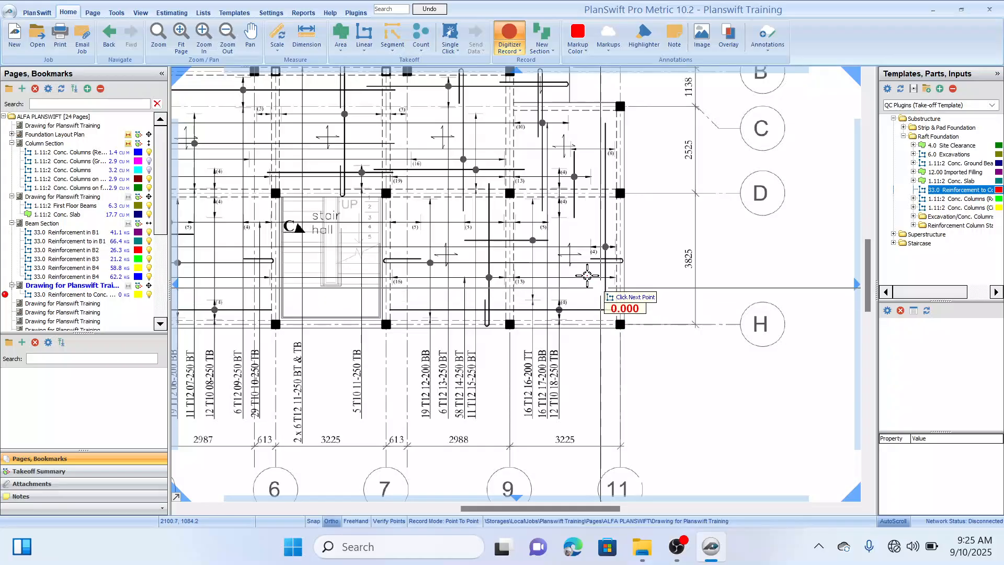
Step: Trace the full length of the vertical bar just inside grid 11, from below grid C to above grid H
scroll(617, 281, up, 2)
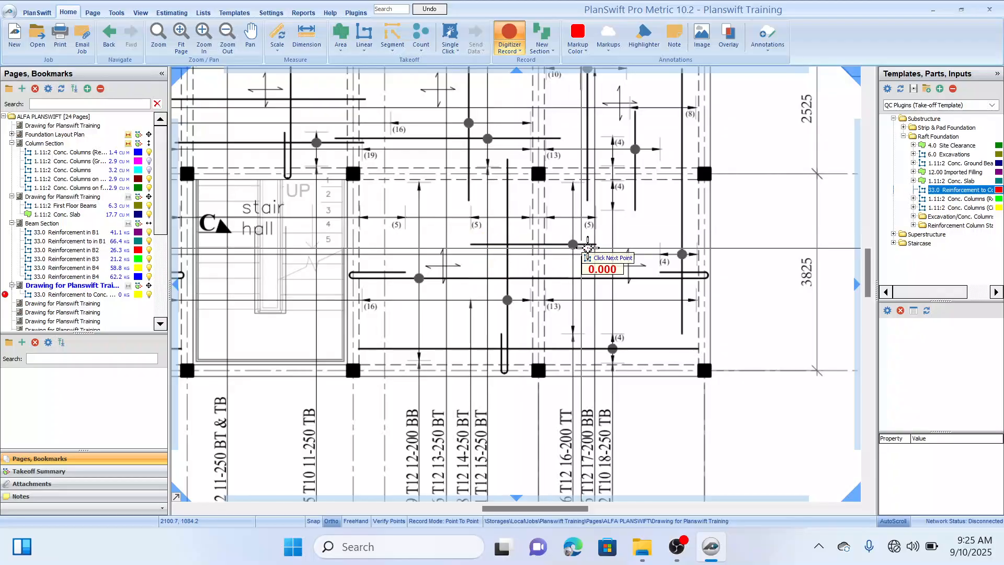
drag(661, 227, 581, 297)
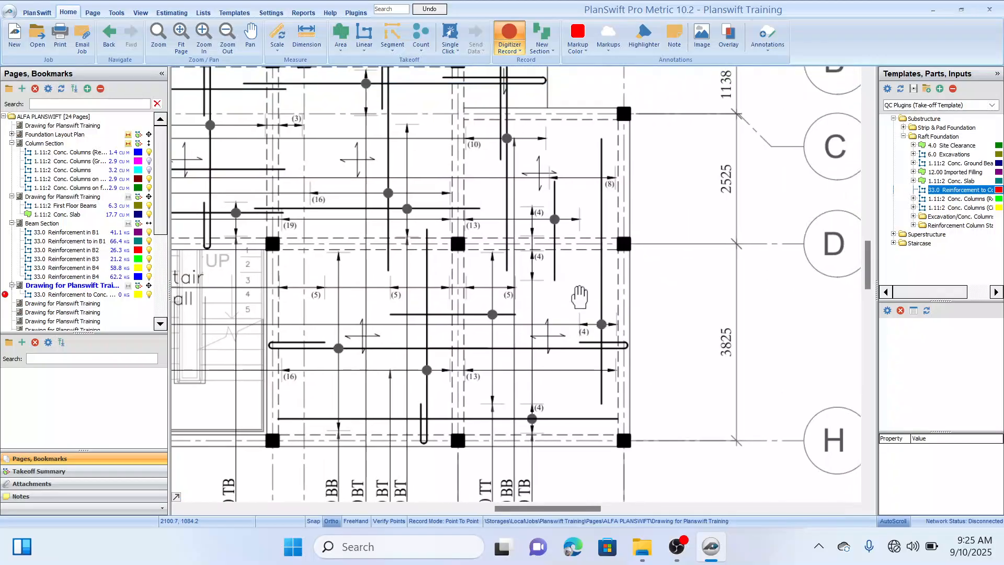
click(601, 138)
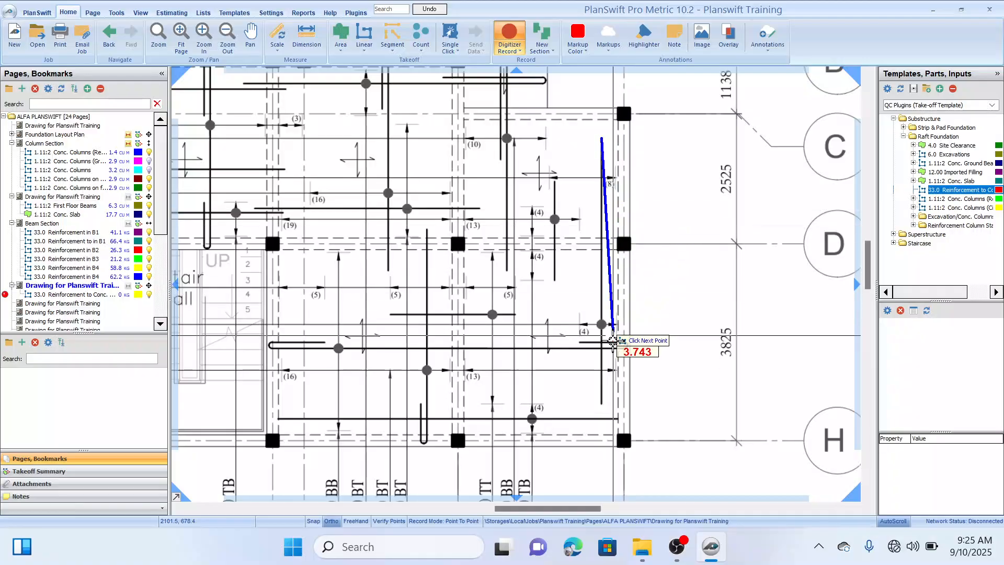
click(602, 402)
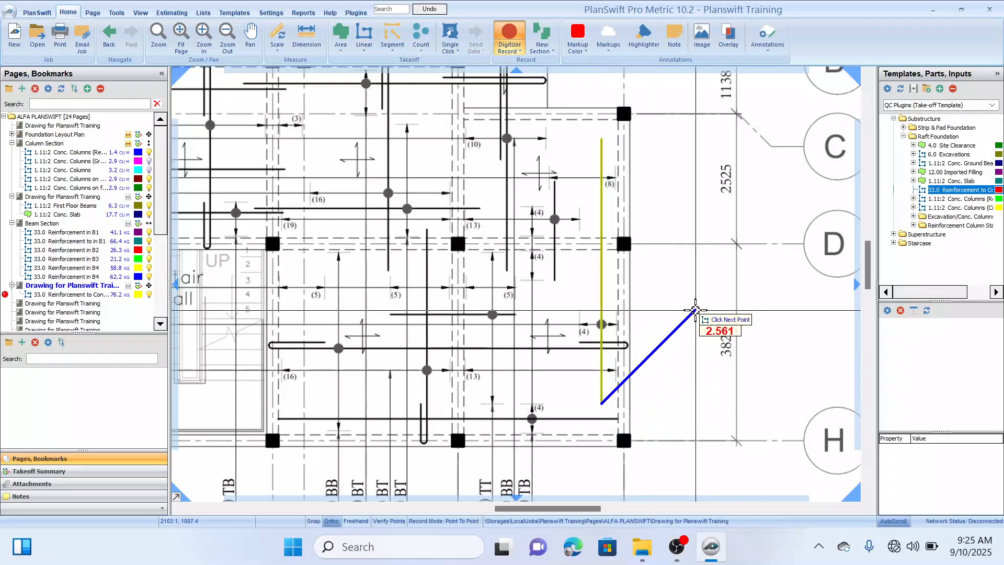
key(Escape)
Step: Examine the callouts below grid H and the slab bars around the stair hall up to grid A for further bars
drag(514, 328, 726, 322)
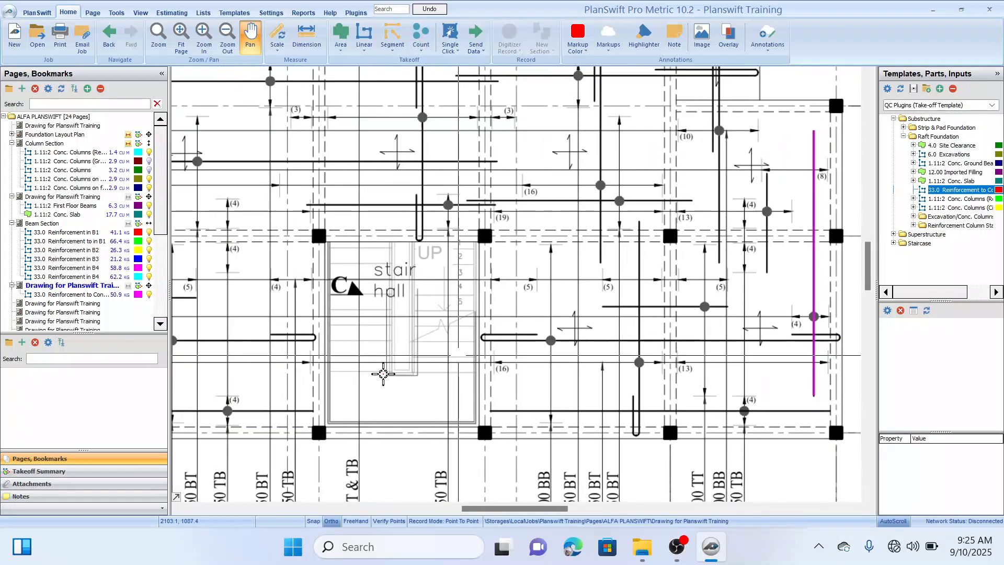
drag(463, 283, 704, 149)
drag(483, 382, 513, 357)
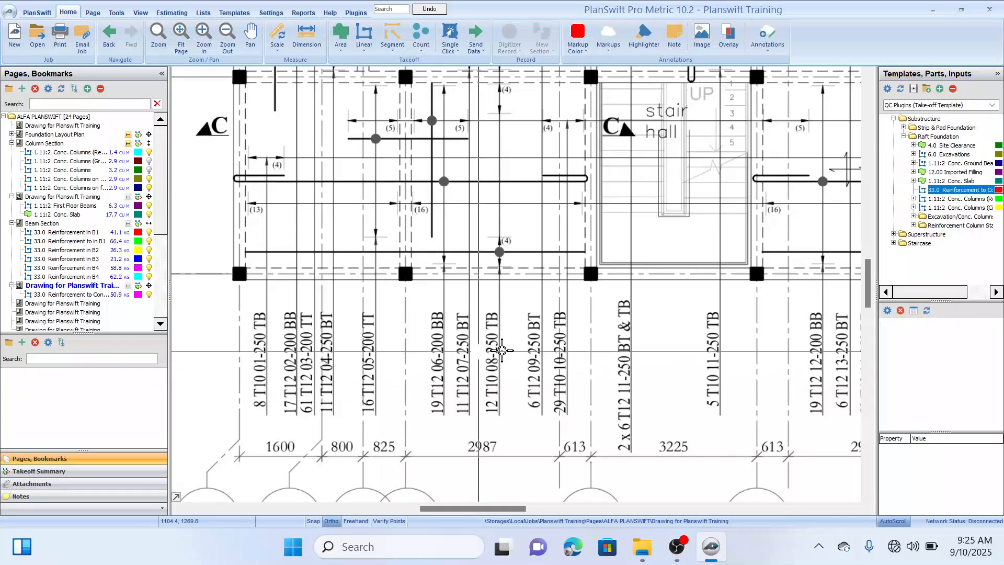
drag(651, 379, 471, 369)
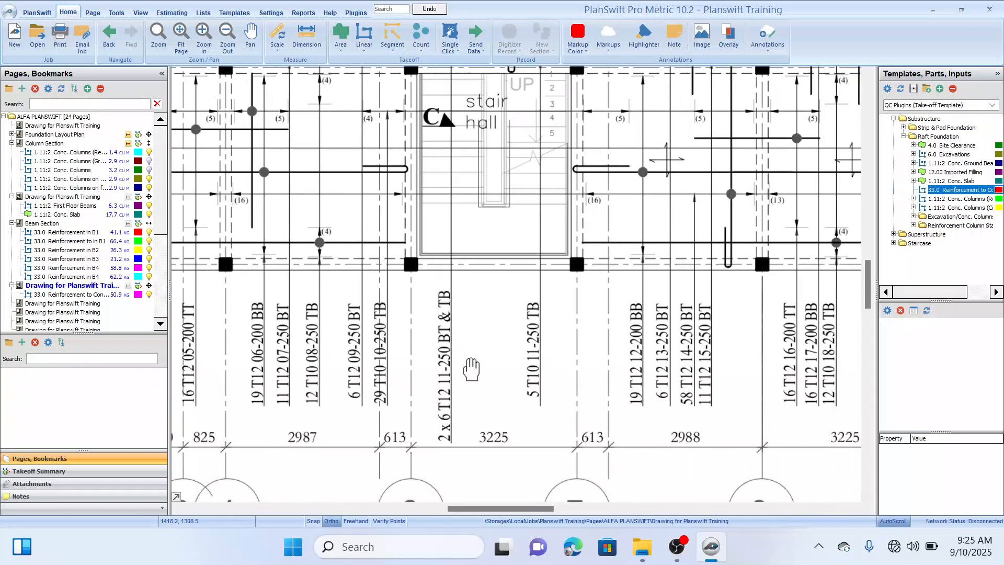
drag(576, 386, 534, 385)
drag(649, 398, 528, 483)
drag(449, 205, 512, 456)
drag(502, 283, 538, 230)
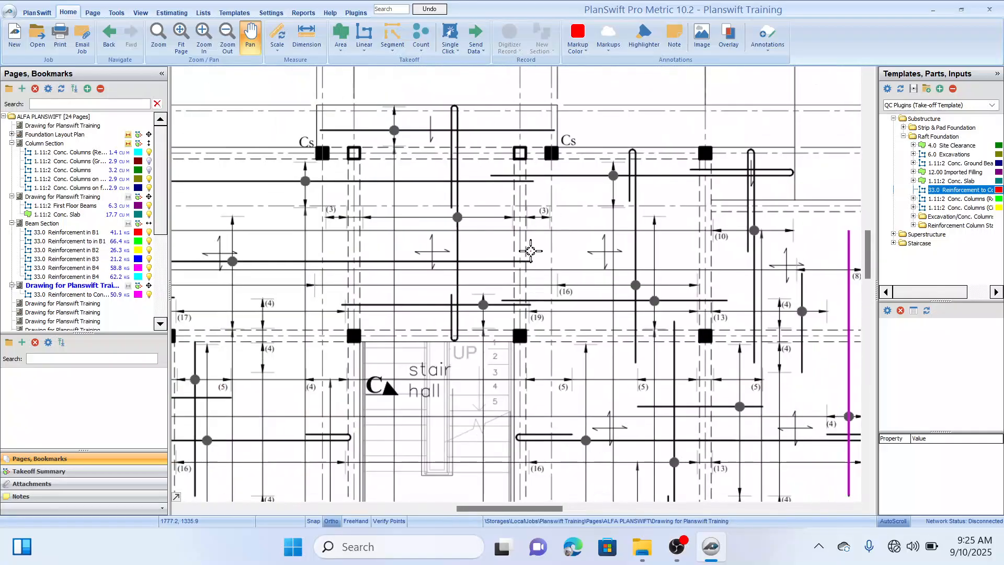
scroll(324, 340, down, 2)
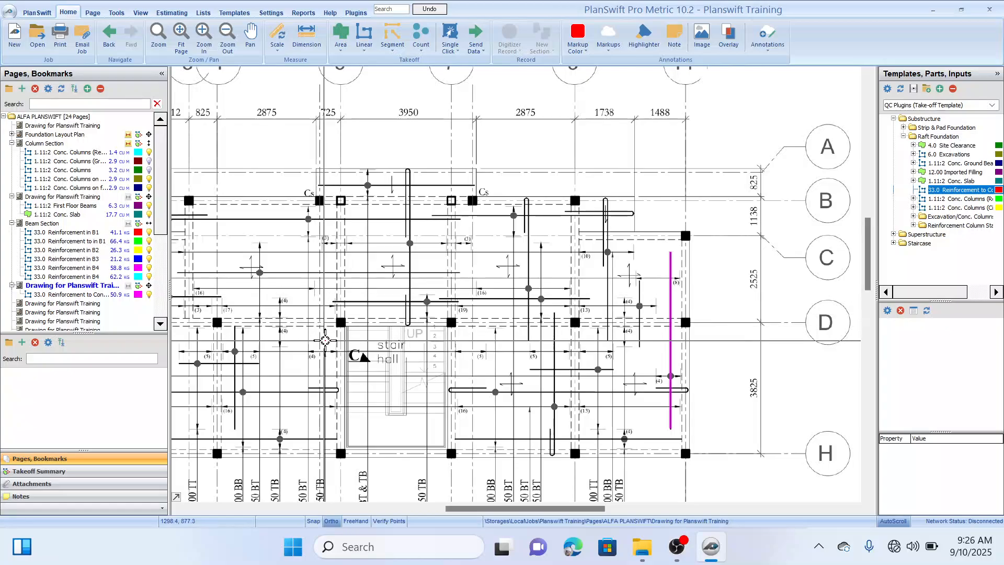
Step: Start another slab reinforcement takeoff from the 33.0 Reinforcement to Conc. Slab template, named 33.0 Reinforcement to Conc. Slab T12
drag(329, 338, 487, 214)
drag(446, 329, 440, 293)
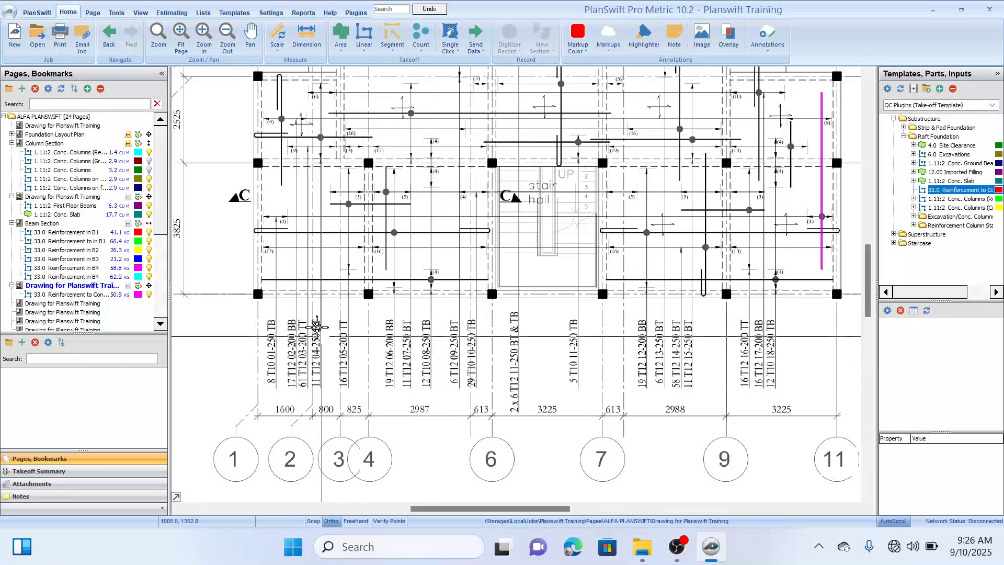
drag(313, 307, 316, 328)
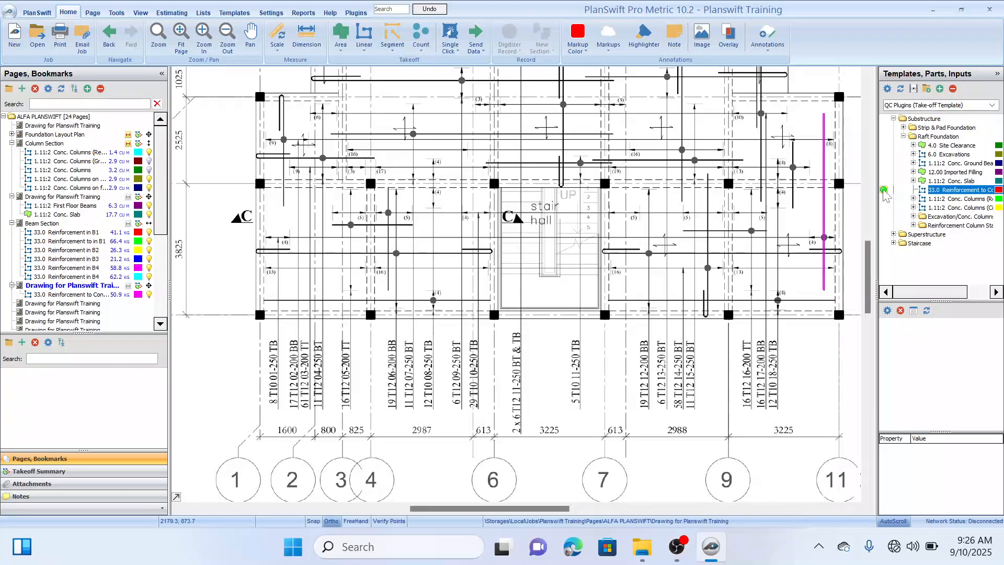
double_click(884, 192)
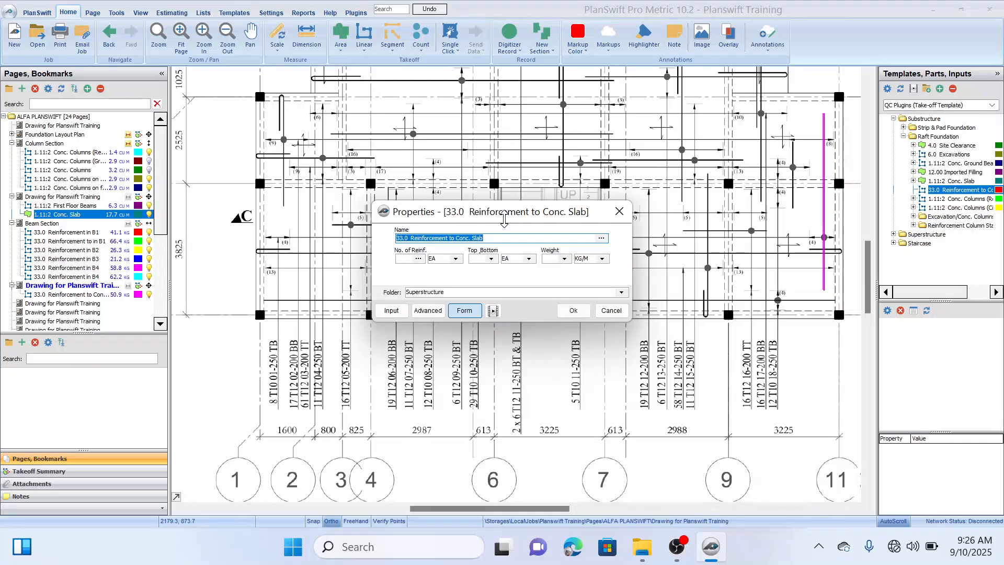
drag(504, 219, 484, 188)
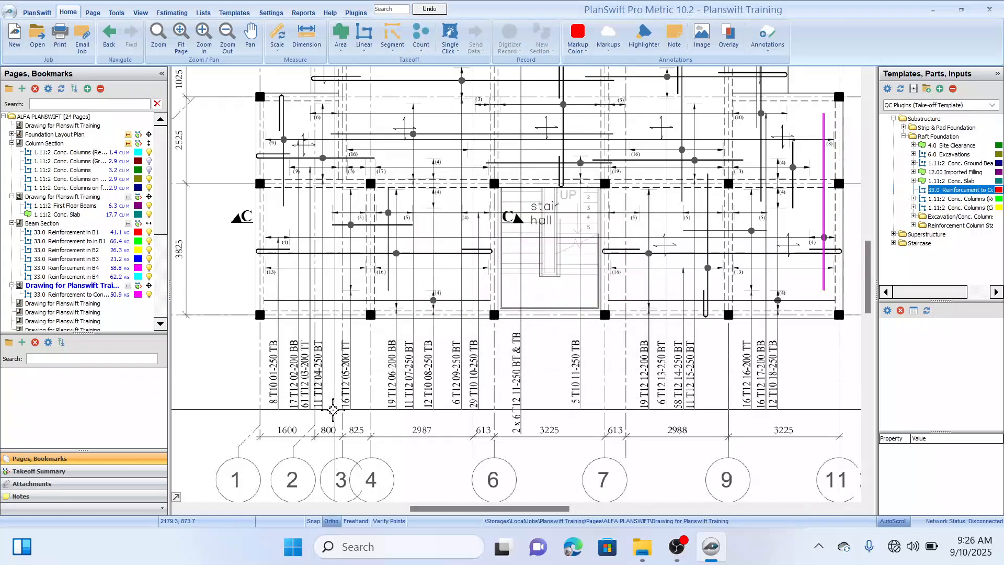
click(441, 373)
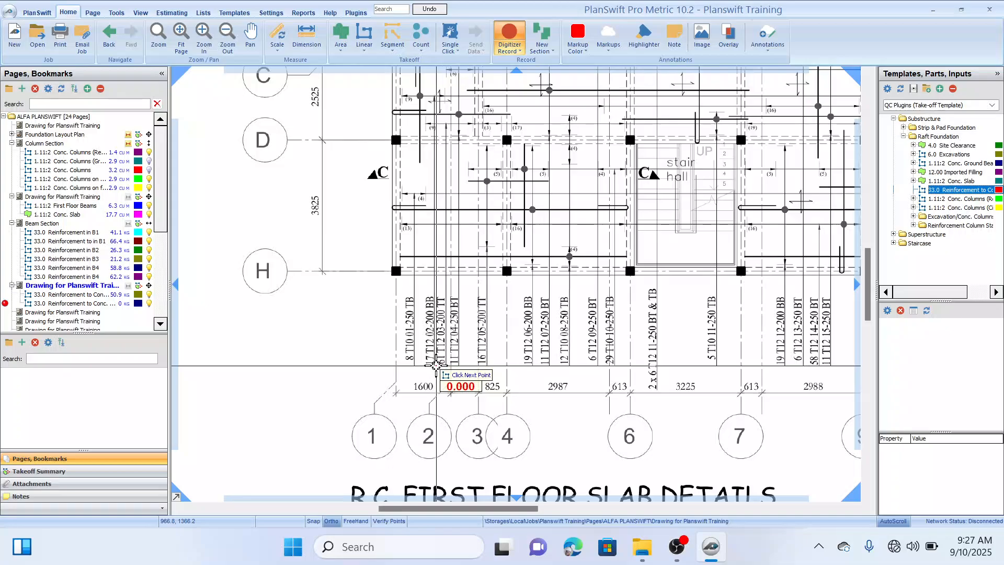
Step: Trace the hooked vertical bar just inside grid 1, including its short return leg at grid C, down to its end below grid D
drag(428, 284, 443, 333)
drag(452, 253, 445, 303)
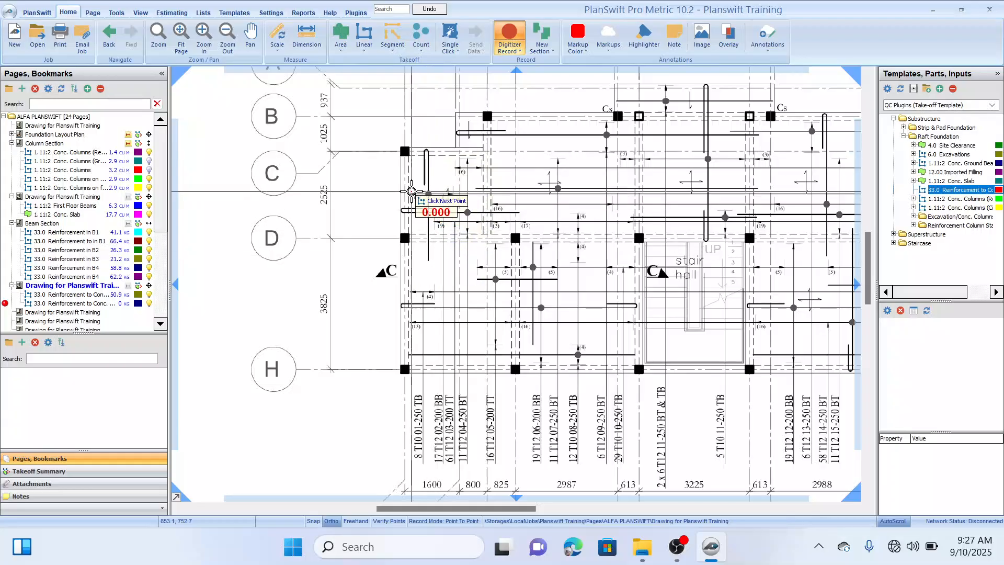
mouse_move(535, 203)
mouse_down()
mouse_move(446, 199)
mouse_move(489, 202)
mouse_move(452, 206)
mouse_up()
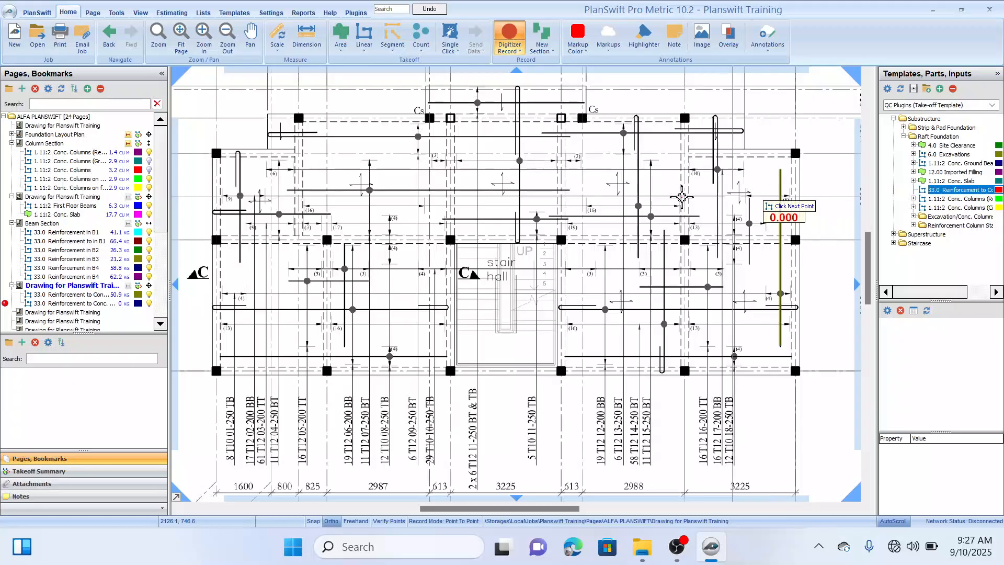
drag(294, 218, 438, 221)
drag(375, 194, 391, 215)
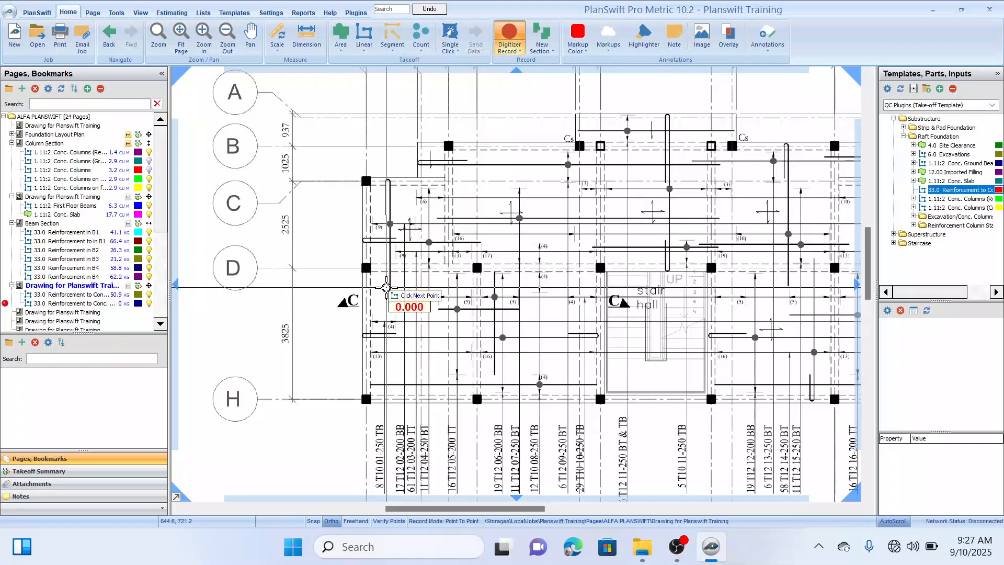
scroll(451, 202, up, 2)
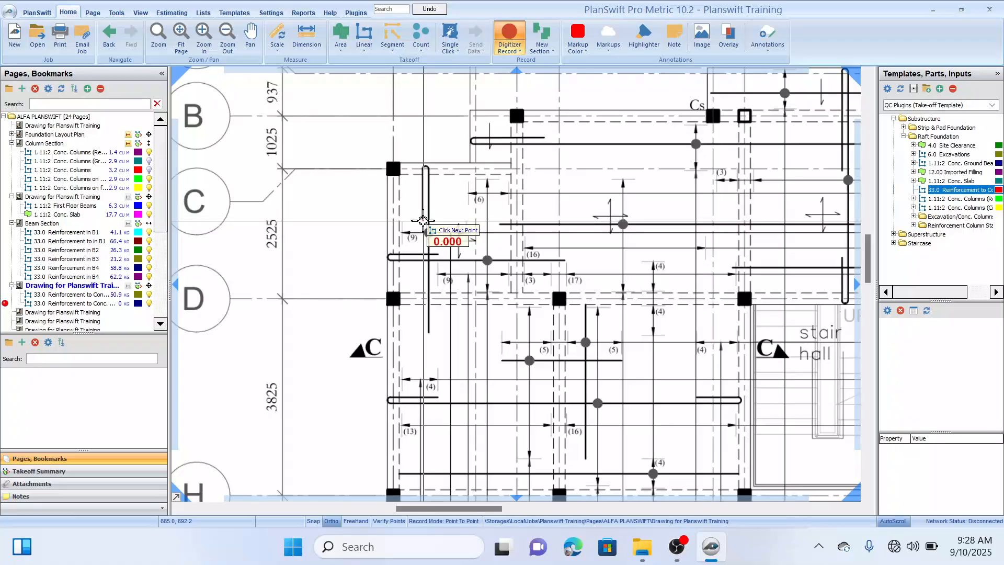
click(428, 169)
drag(441, 302, 443, 231)
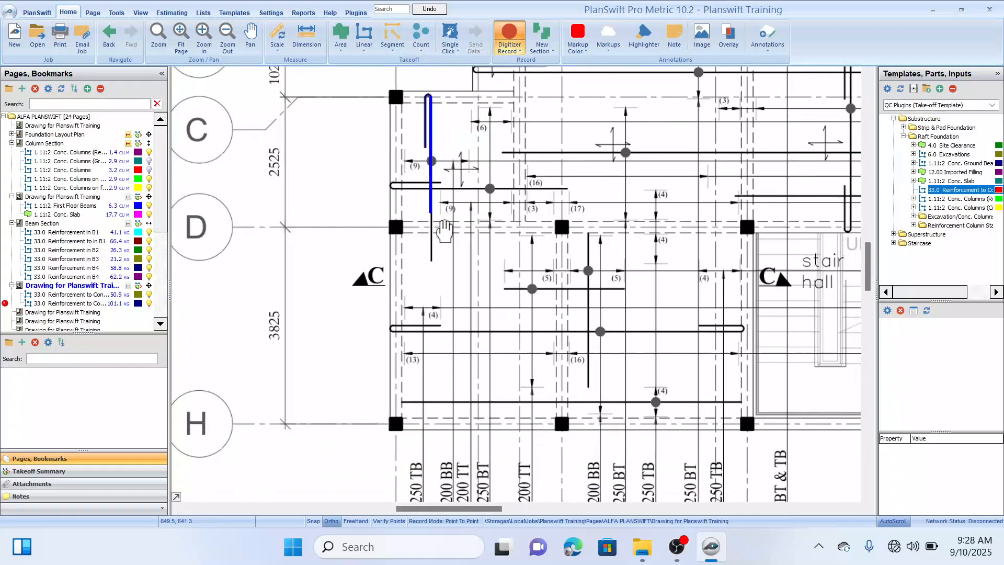
click(431, 260)
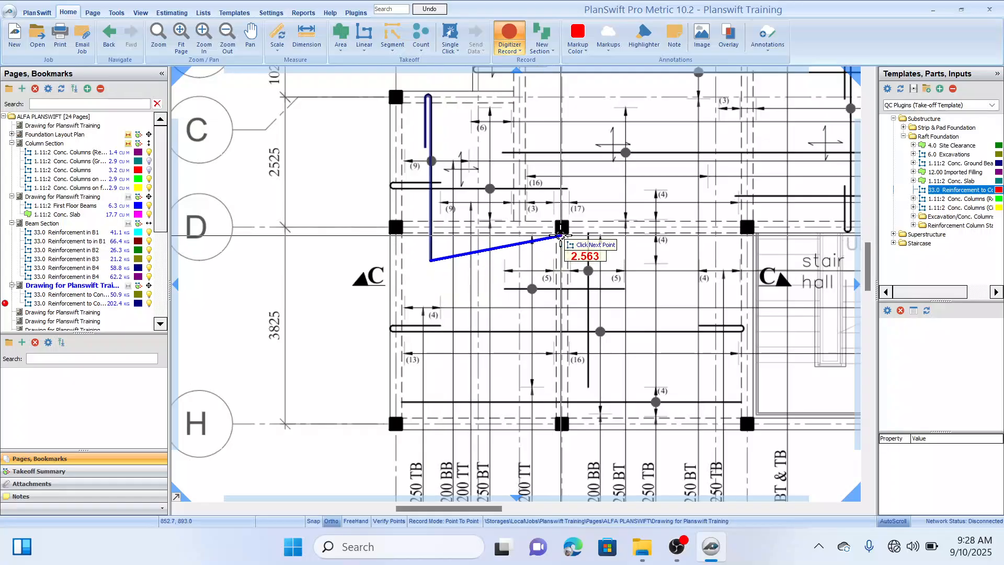
key(Escape)
Step: Examine the bar callouts below grid H from grid 1 to grid 9 to identify the next slab bar
mouse_move(555, 230)
mouse_down()
mouse_move(533, 195)
mouse_move(517, 191)
mouse_up()
drag(559, 330, 538, 219)
drag(546, 274, 539, 286)
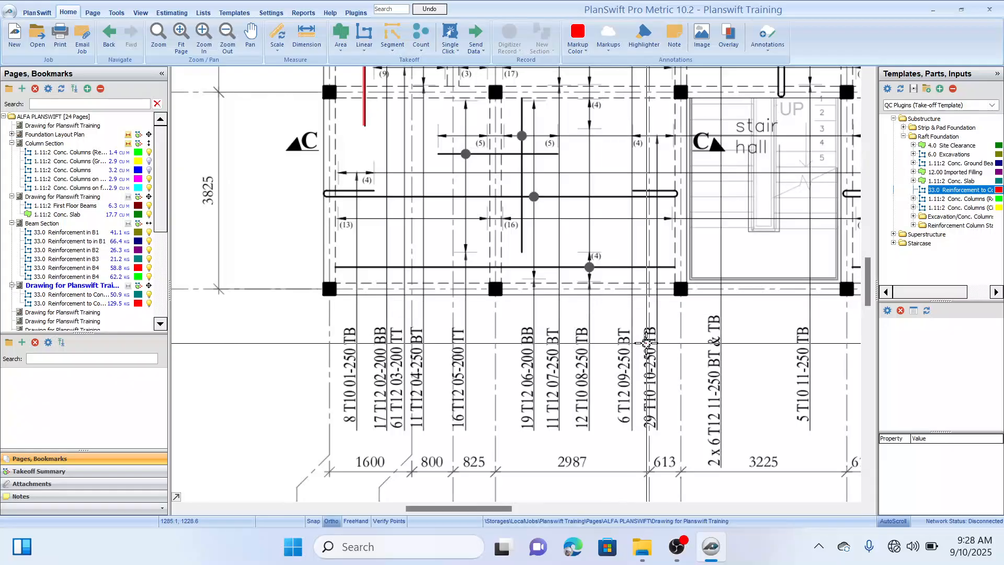
drag(623, 340, 556, 319)
drag(669, 330, 554, 333)
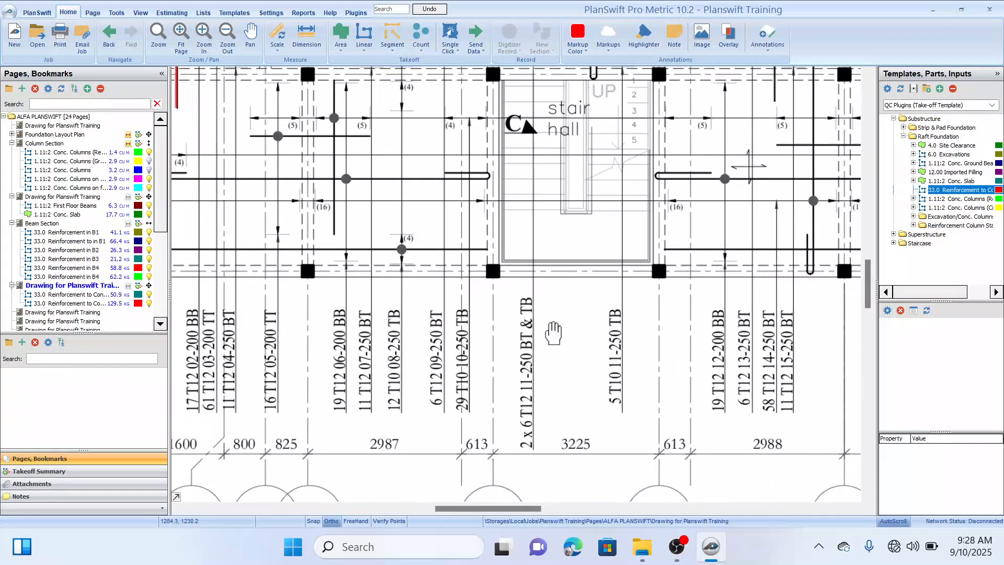
mouse_move(614, 342)
mouse_down()
mouse_move(454, 343)
mouse_move(601, 339)
mouse_up()
drag(467, 323, 549, 328)
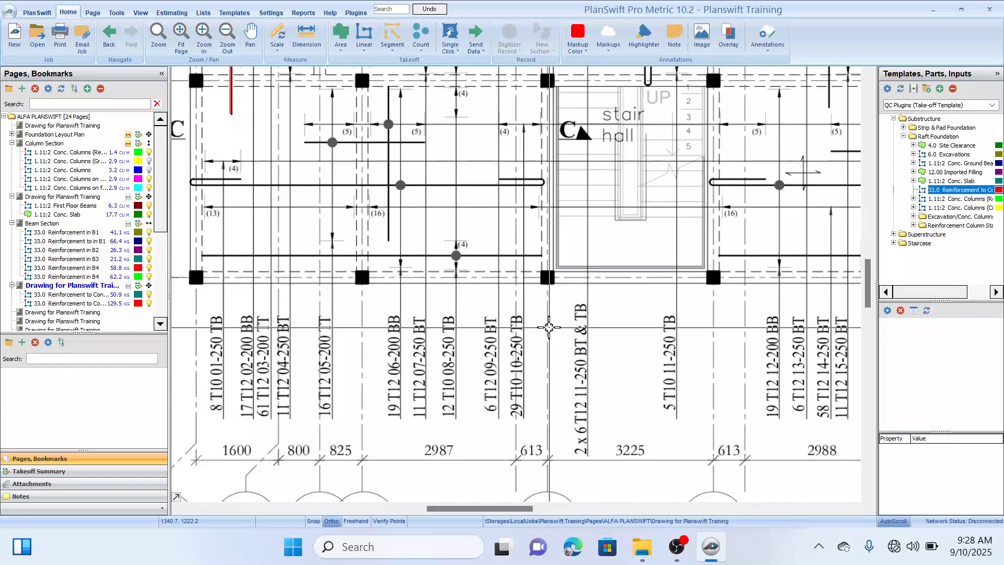
mouse_move(362, 317)
mouse_down()
mouse_move(433, 334)
mouse_move(419, 313)
mouse_move(426, 287)
mouse_move(443, 347)
mouse_up()
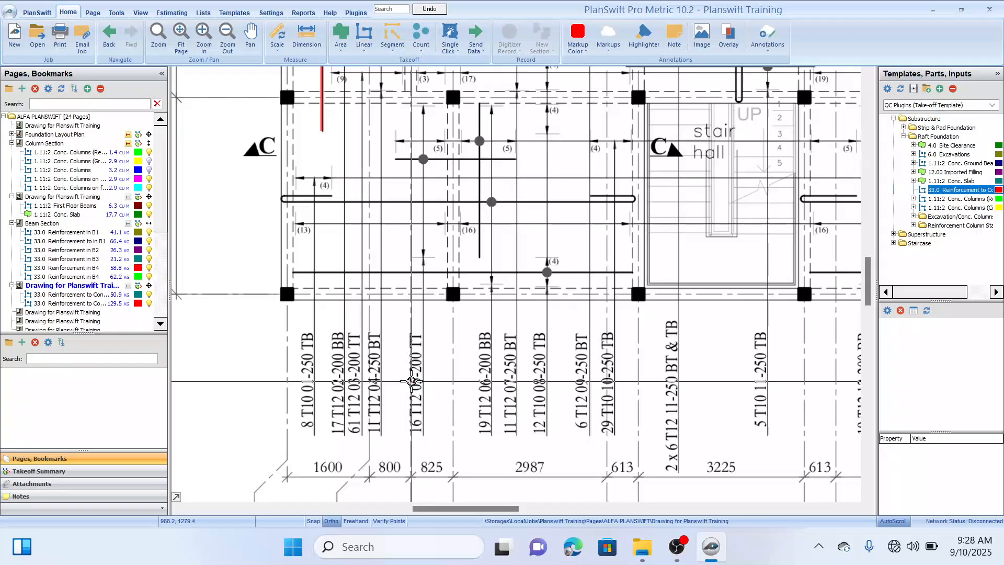
drag(553, 374, 535, 349)
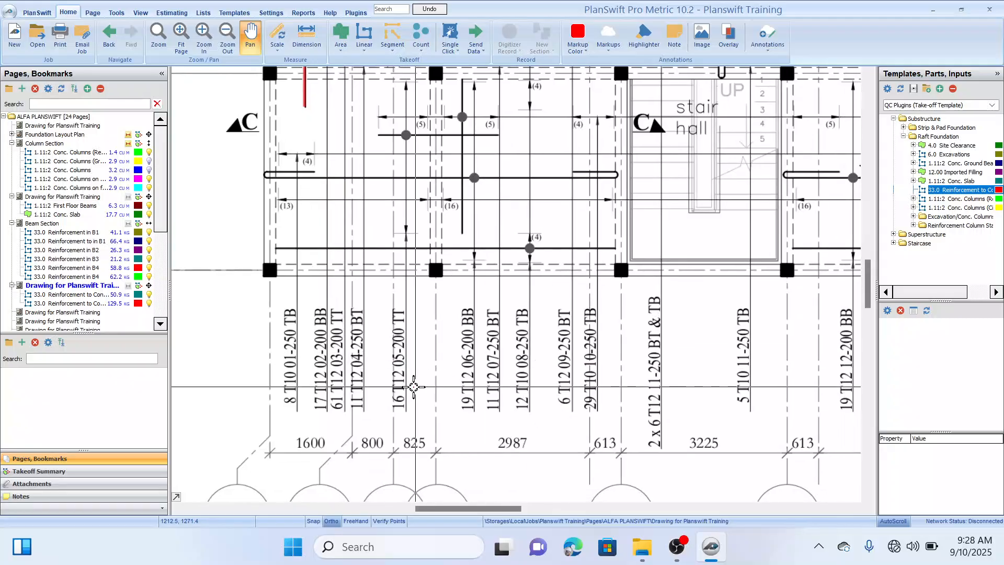
drag(414, 387, 435, 403)
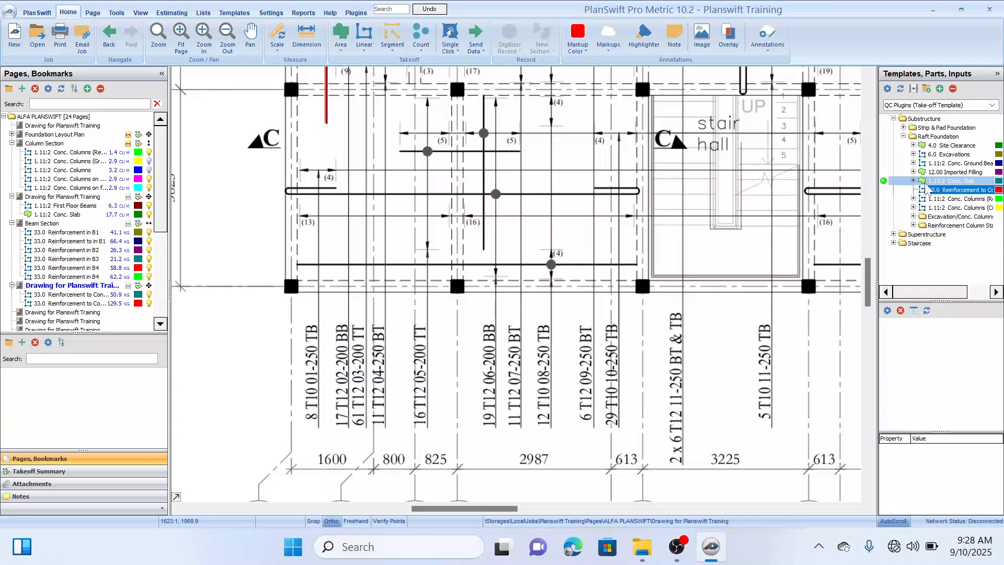
Step: Create a 33.0 Reinforcement to Conc. SlabT12 takeoff from the slab template and trace the short vertical bar crossing grid D between grids 9 and 11
double_click(889, 190)
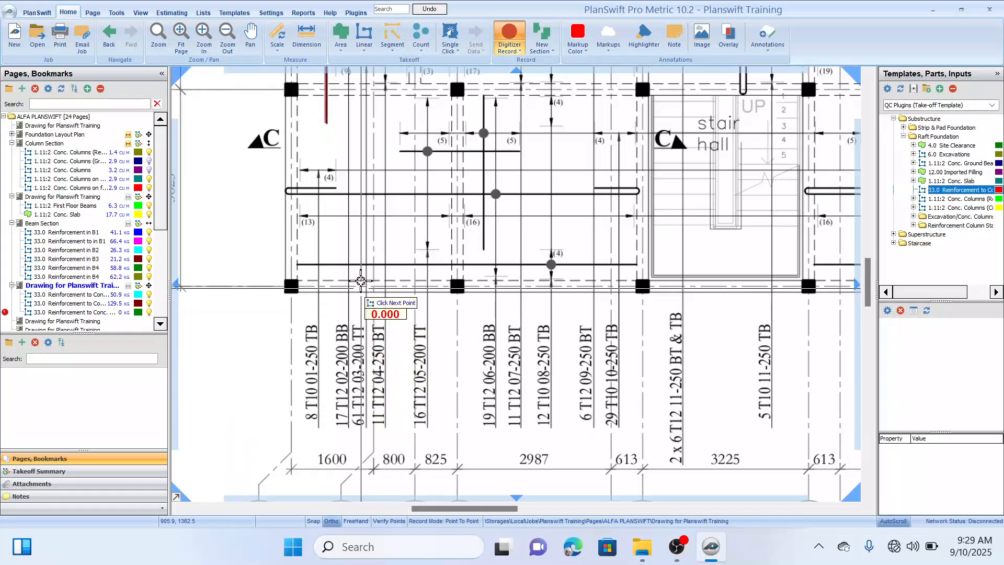
scroll(366, 277, up, 3)
scroll(373, 285, up, 2)
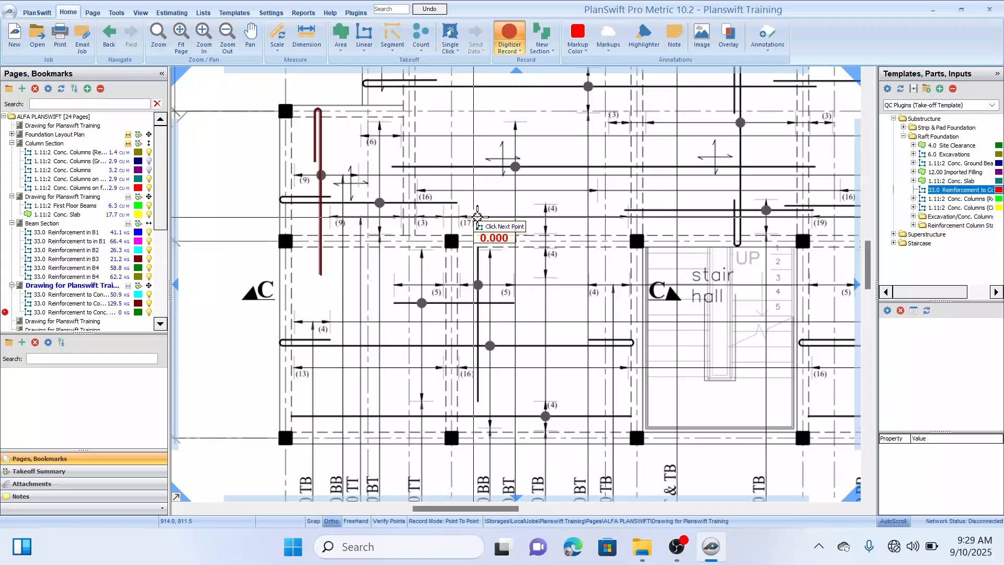
drag(597, 220, 474, 235)
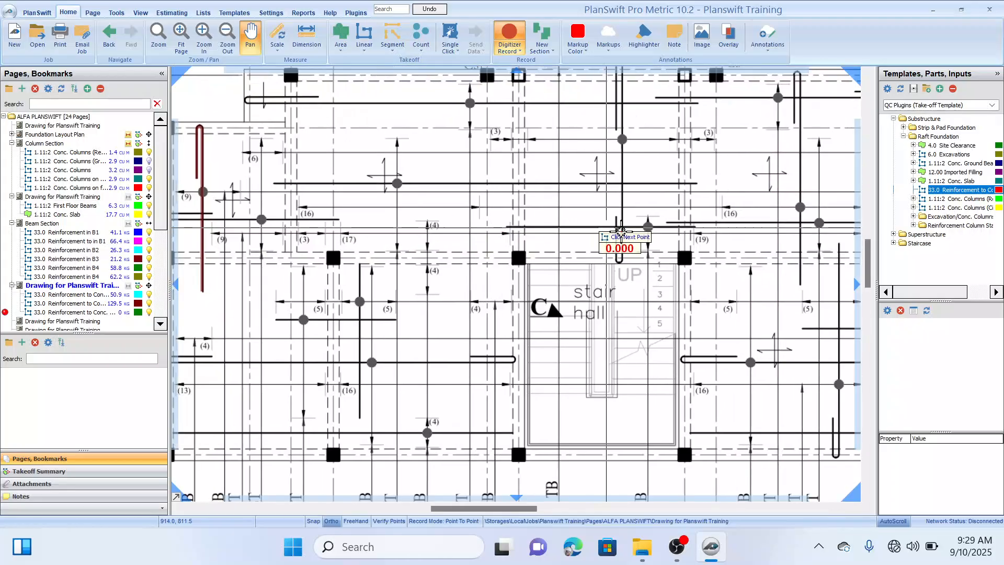
drag(620, 230, 505, 247)
drag(608, 247, 466, 253)
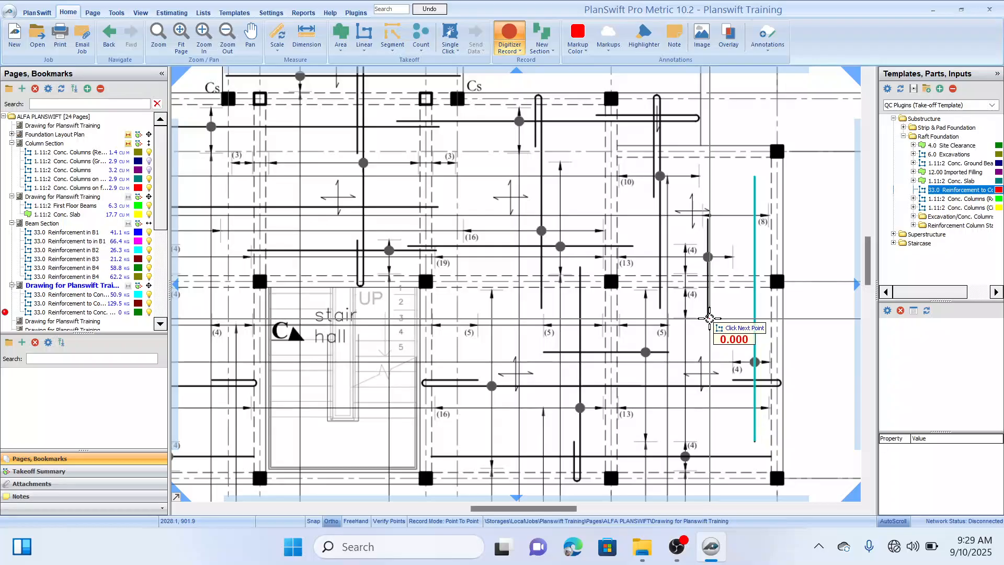
click(707, 217)
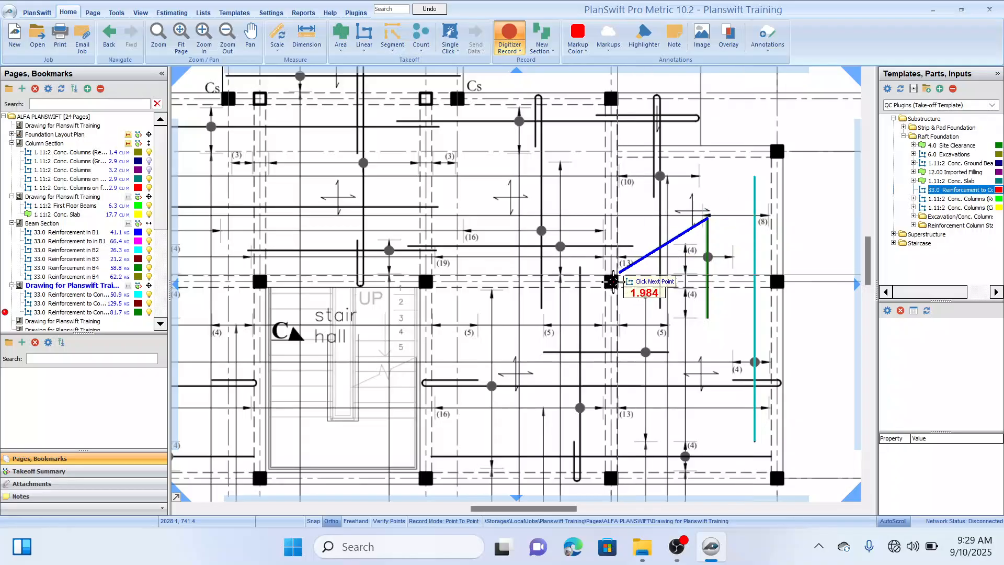
key(Escape)
Step: Examine the callouts below grid H and the slab bars around grid 4 between grids D and H for the next T12 bar
drag(543, 365, 632, 327)
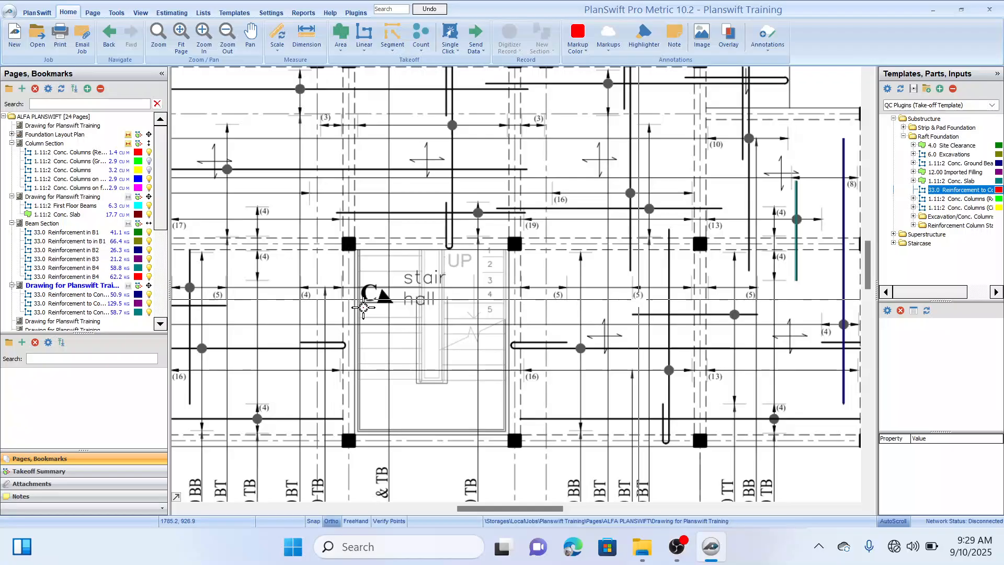
scroll(364, 308, down, 3)
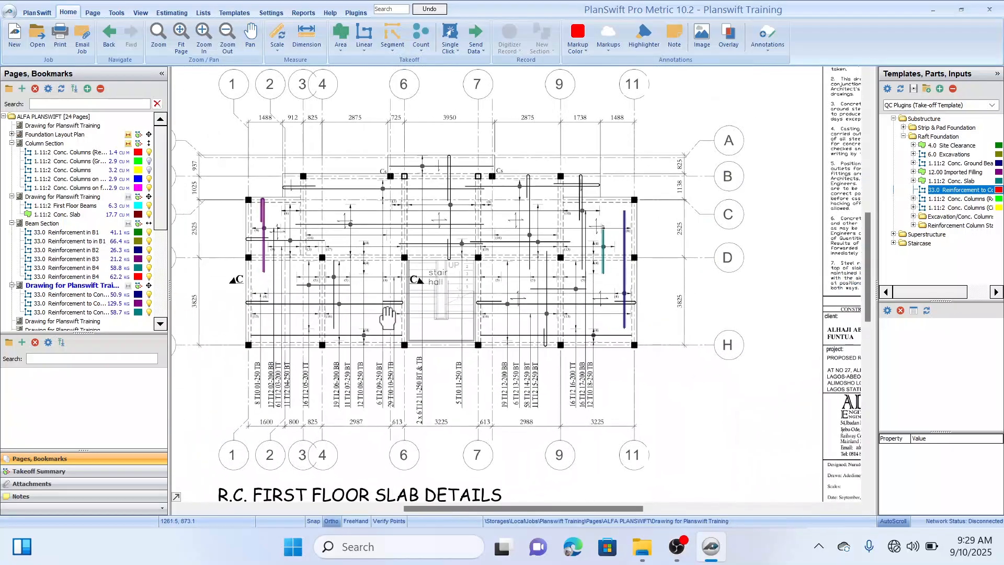
drag(400, 308, 430, 260)
drag(390, 333, 393, 330)
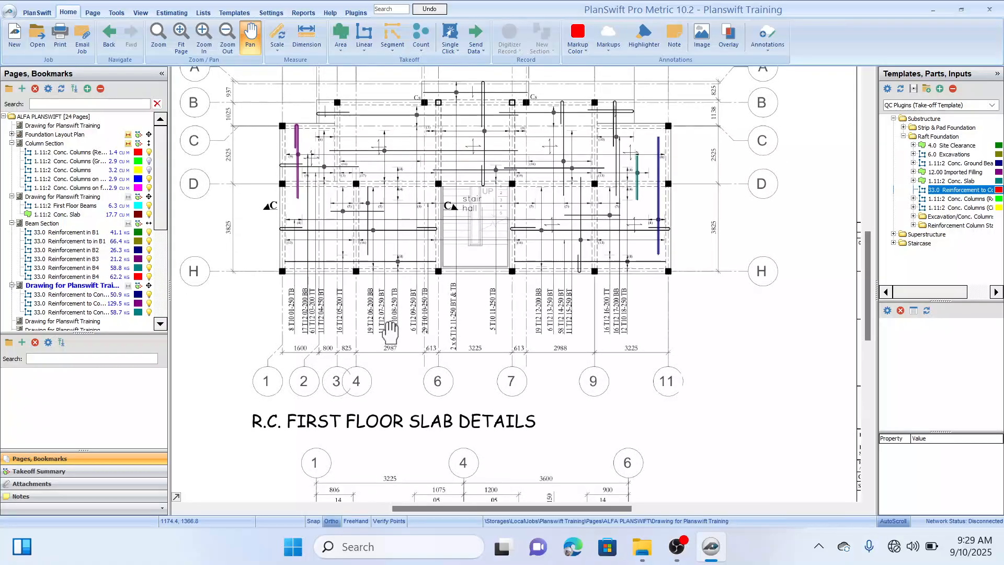
scroll(371, 257, up, 2)
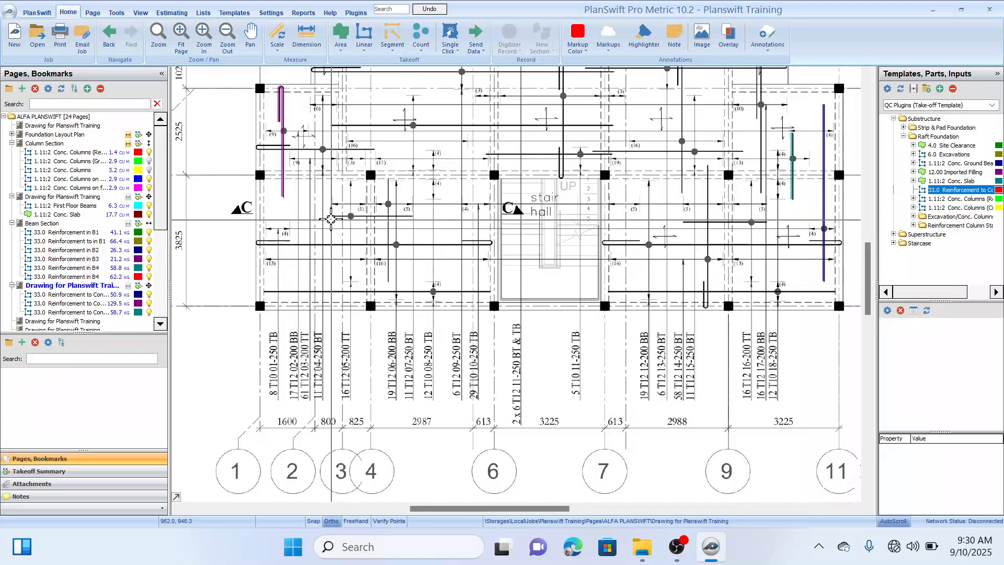
scroll(334, 216, up, 5)
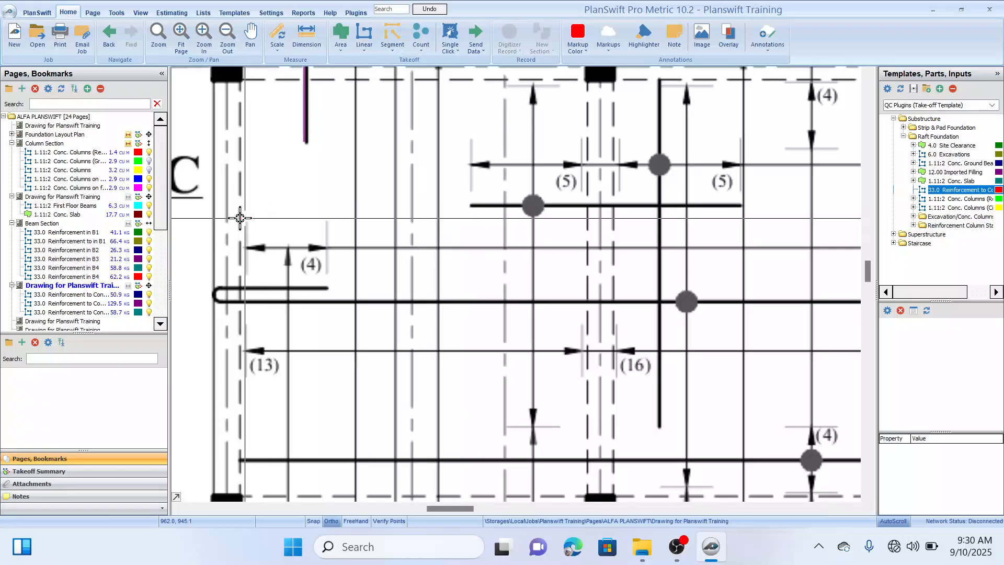
scroll(240, 218, up, 2)
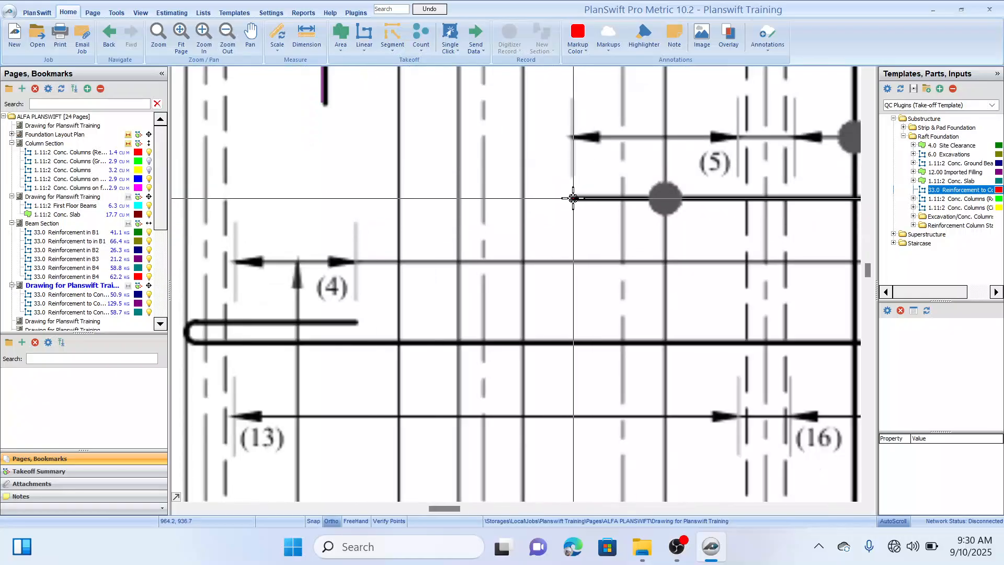
drag(717, 191, 543, 216)
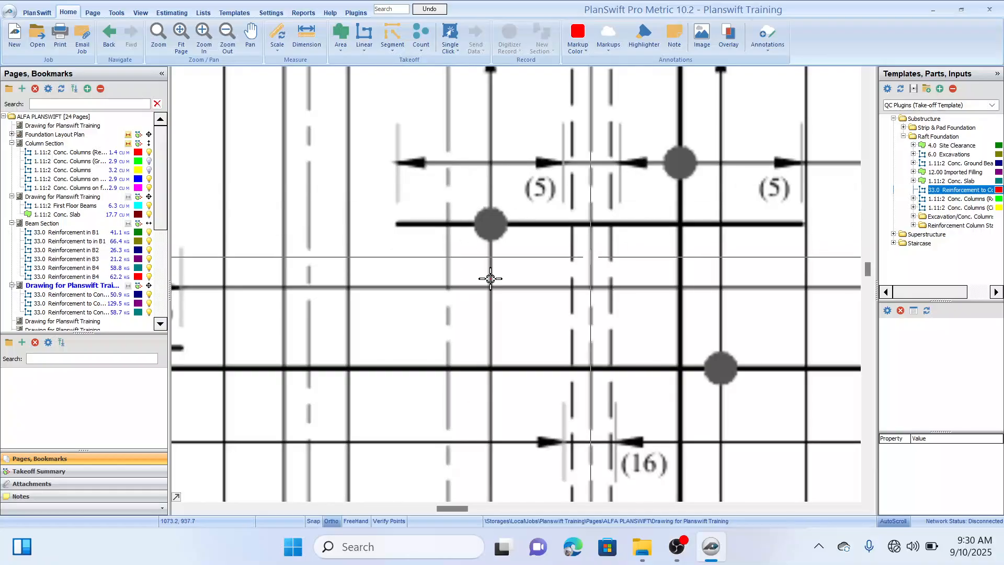
Step: Widen the list of pages and takeoffs so that the full item names can be read
click(21, 304)
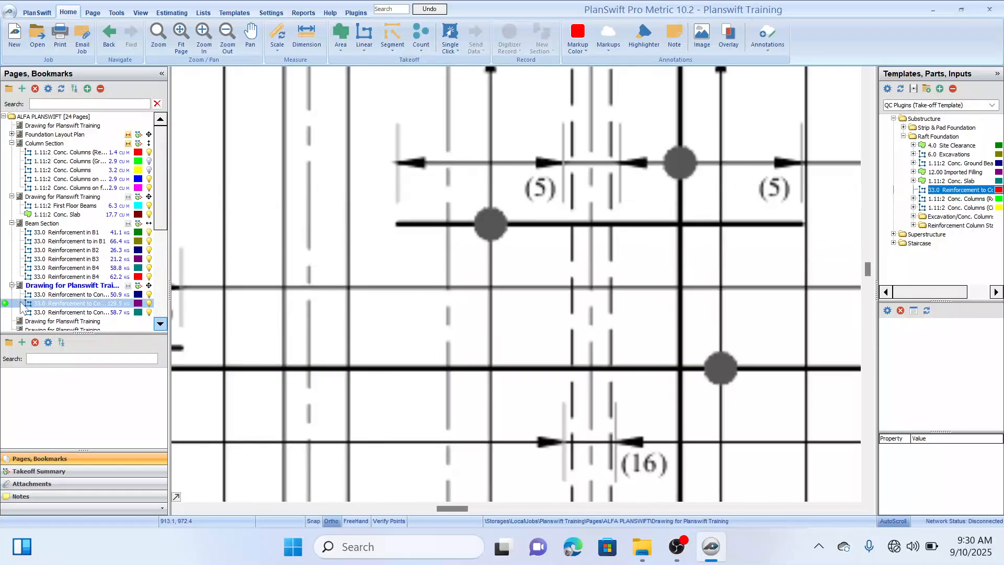
click(98, 242)
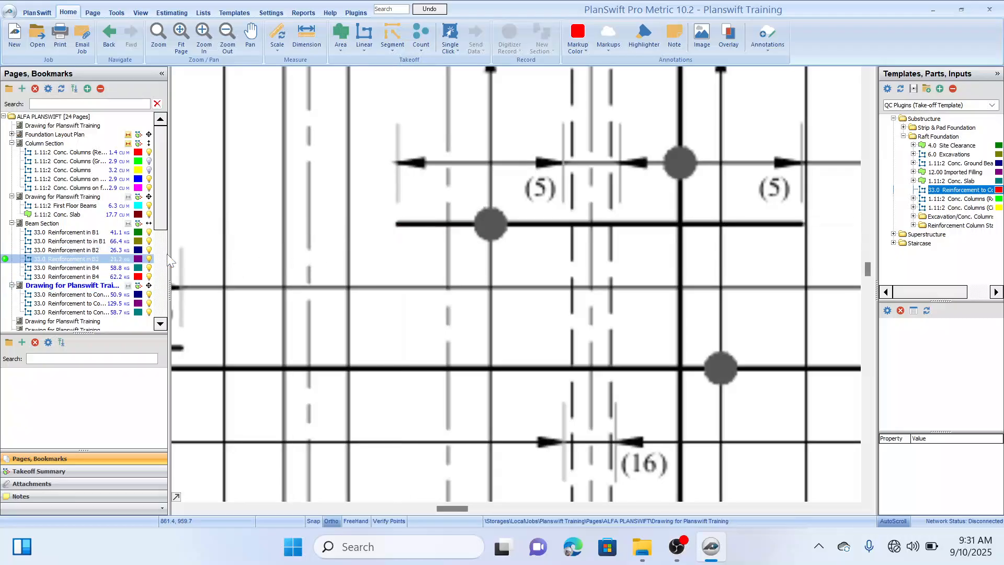
drag(215, 253, 235, 253)
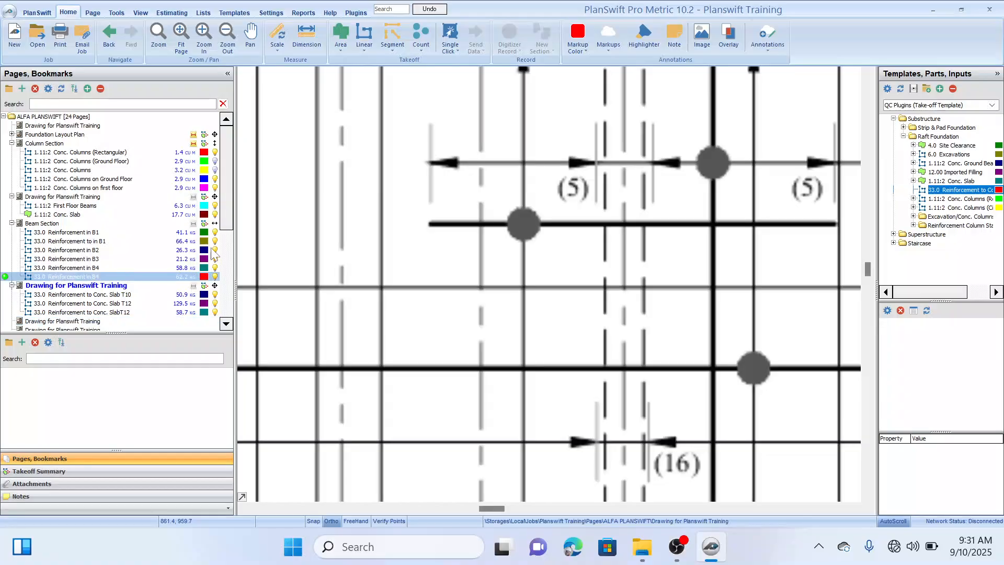
drag(224, 197, 219, 221)
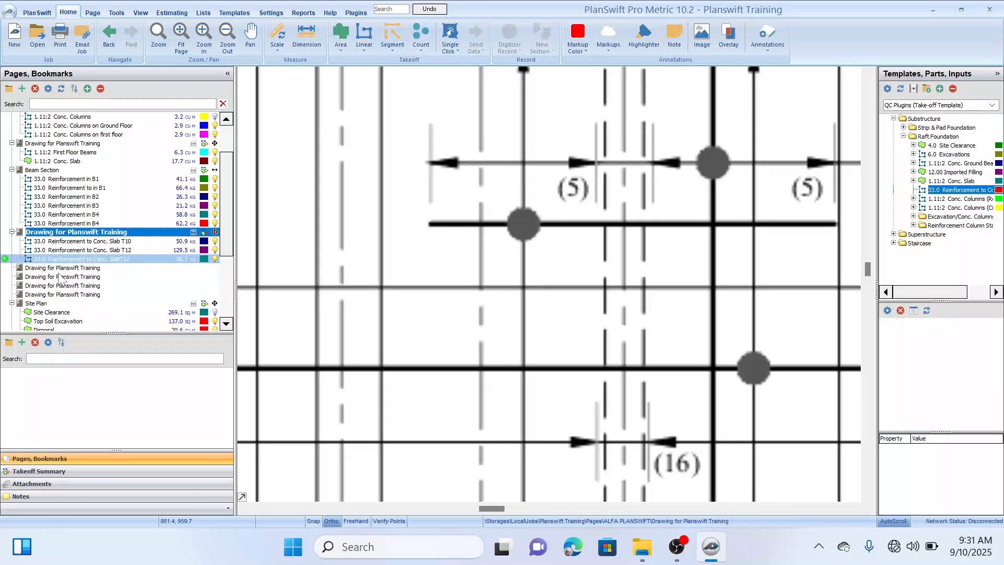
Step: Resume the 33.0 Reinforcement to Conc. SlabT12 takeoff and trace the short horizontal bar crossing grid 4 between grids D and H
click(6, 259)
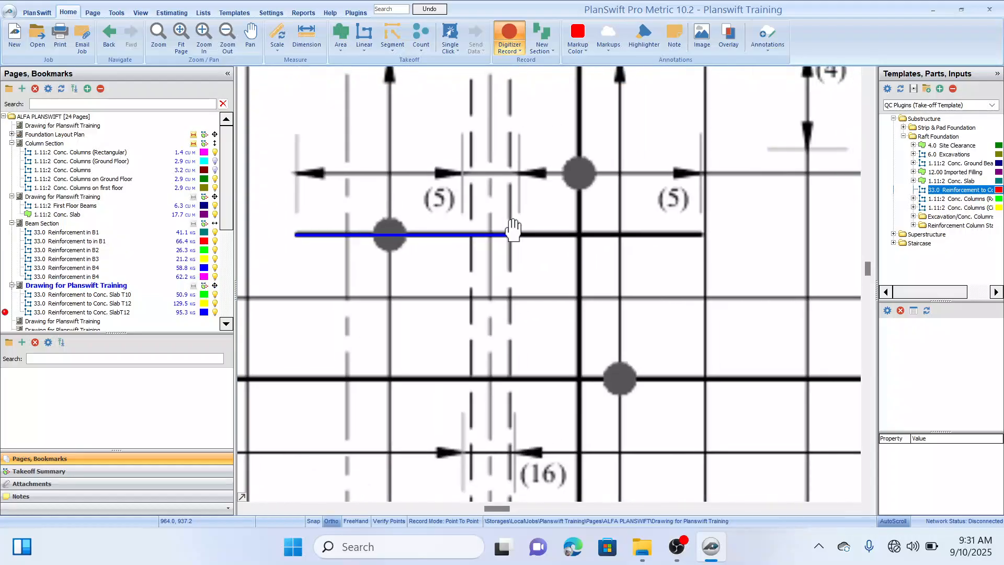
click(700, 234)
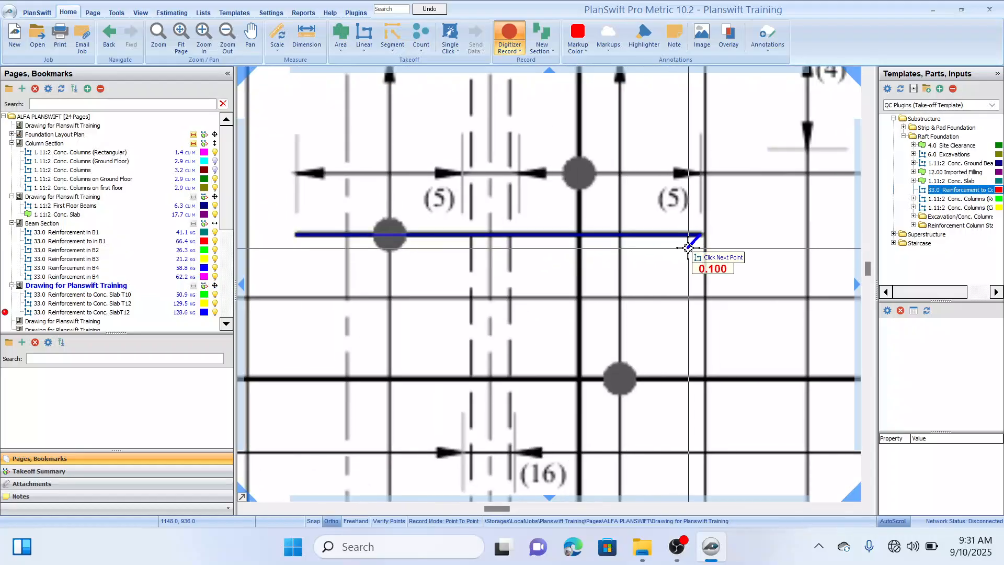
Step: Finish the horizontal bar crossing grid 4 and trace the T12 16-200 TT bar between grids D and H, about 2.43 m long
right_click(683, 249)
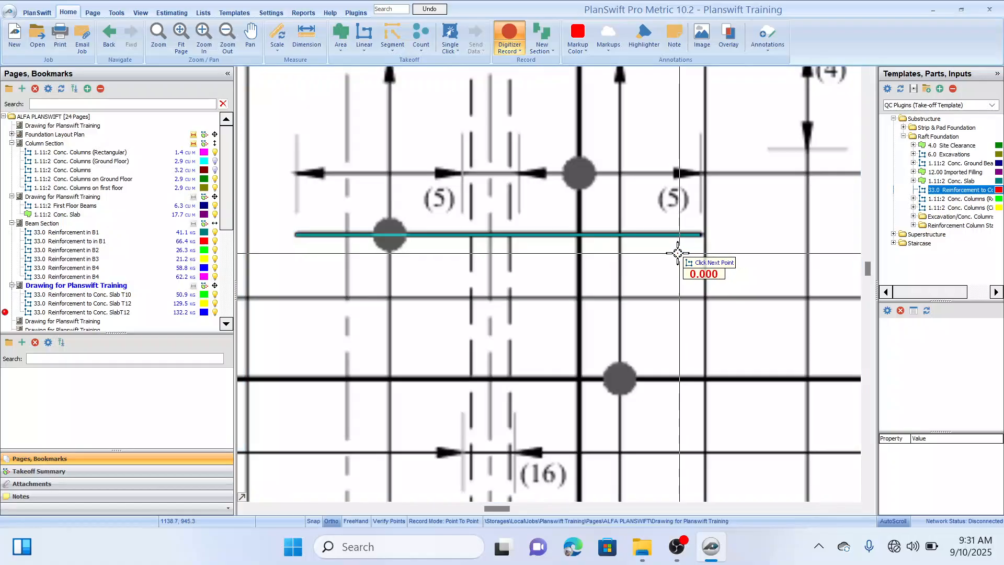
scroll(391, 261, down, 3)
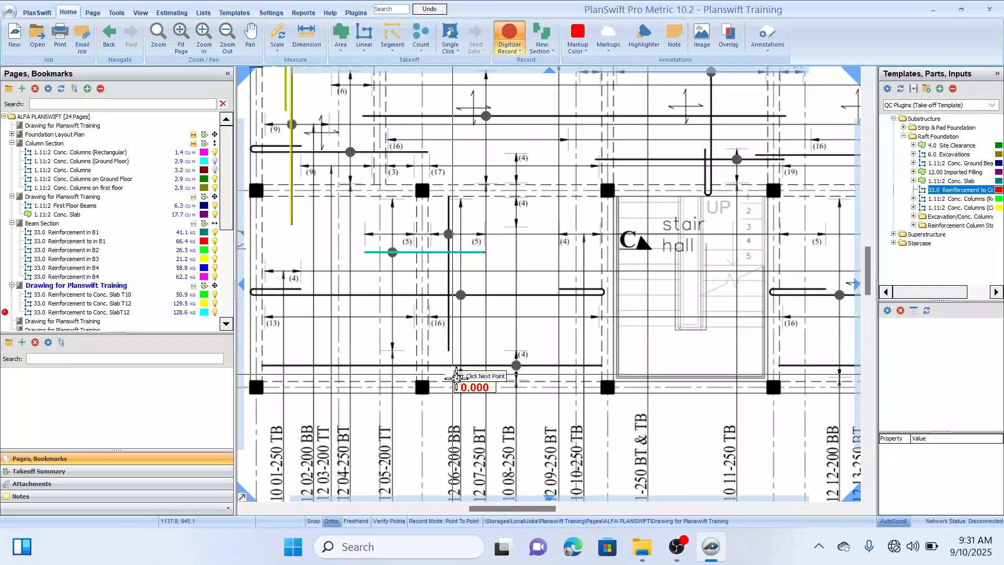
drag(462, 359, 478, 258)
mouse_move(516, 318)
mouse_down()
mouse_move(503, 332)
mouse_move(513, 344)
mouse_move(505, 361)
mouse_move(381, 361)
mouse_up()
drag(598, 355, 468, 350)
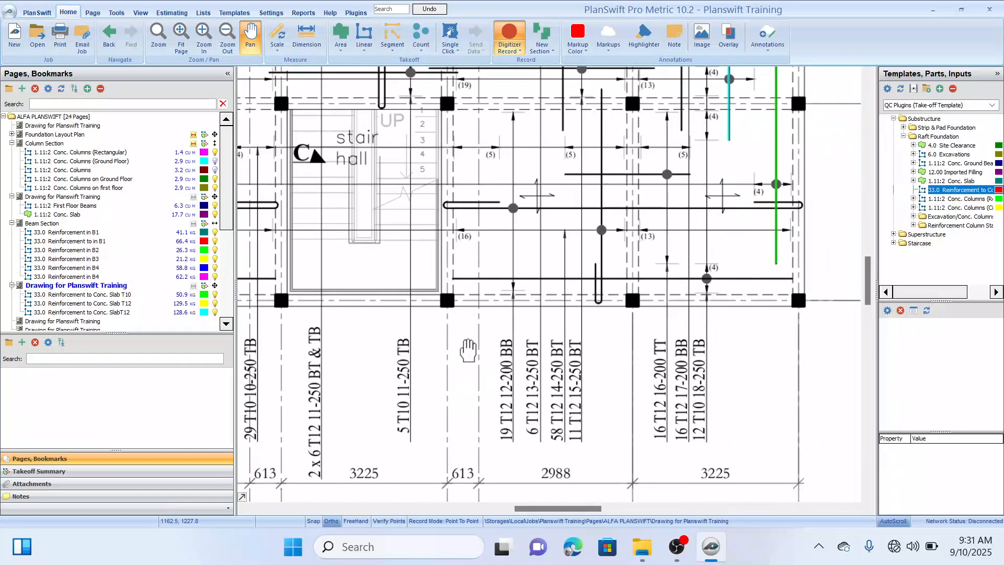
drag(531, 366, 382, 369)
drag(523, 292, 504, 342)
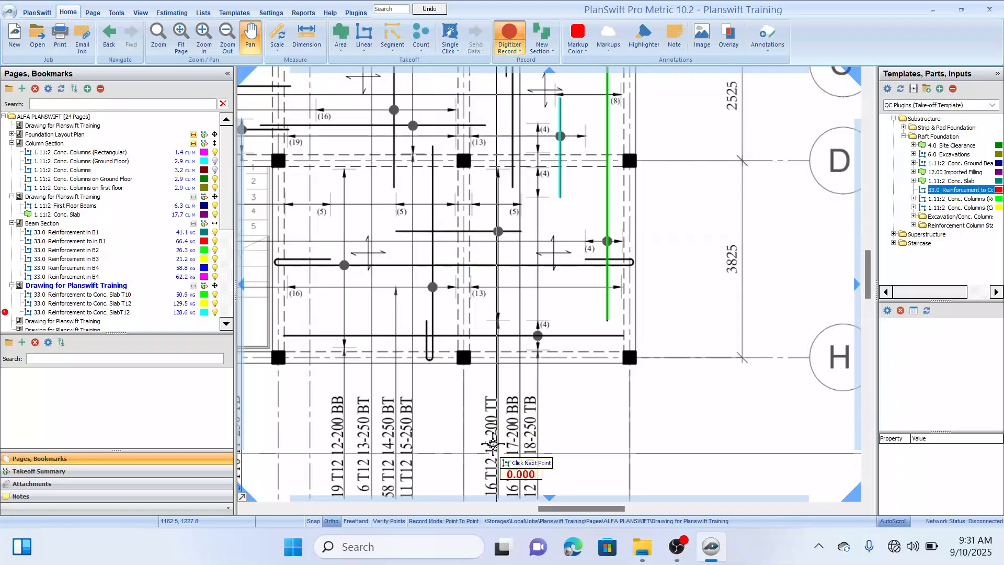
drag(497, 451, 491, 433)
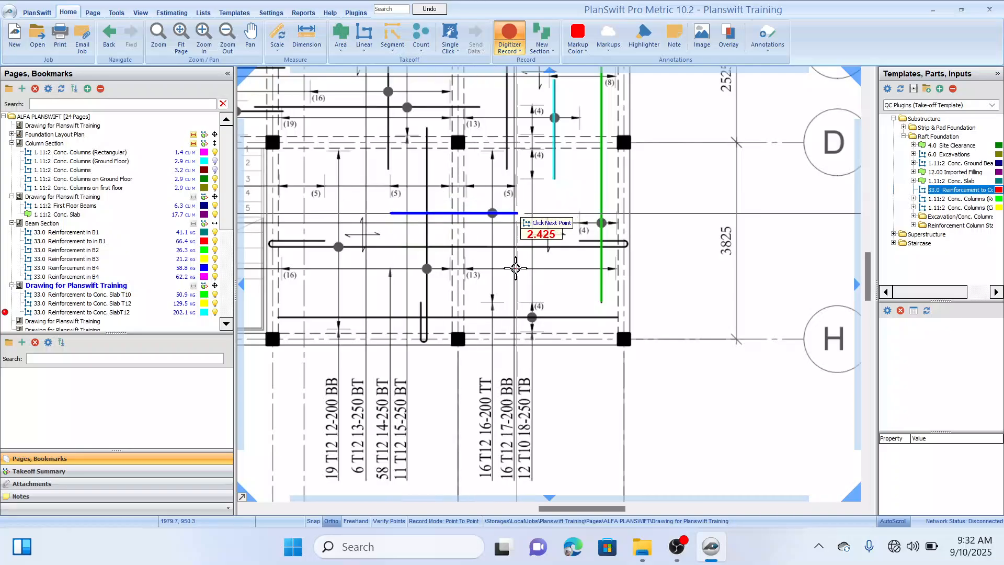
click(517, 213)
right_click(516, 280)
Step: Trace the hooked vertical T12 17-200 BB bar from grid B to just below grid D, its long leg about 4.14 m, and end the takeoff
drag(521, 353, 512, 310)
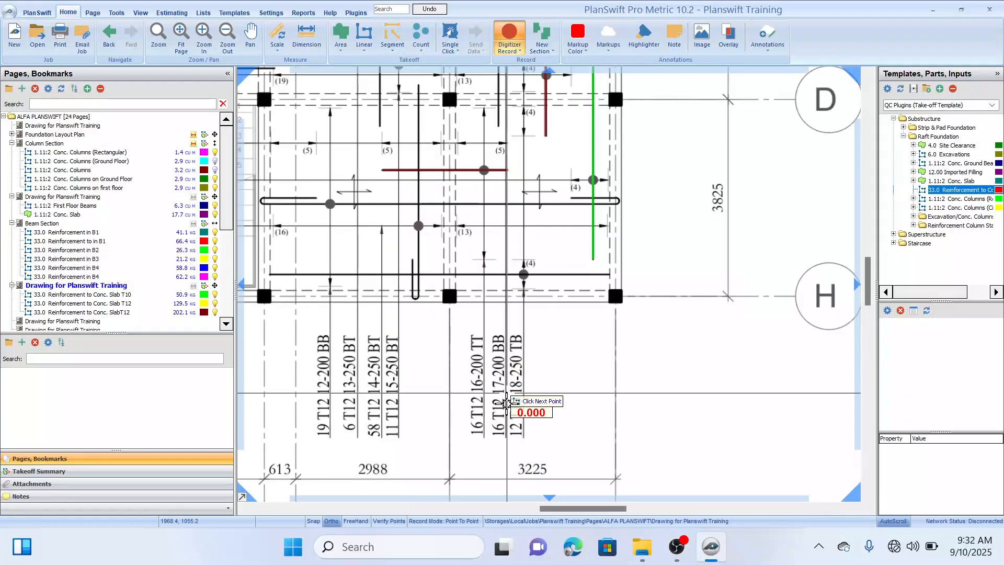
scroll(504, 208, up, 5)
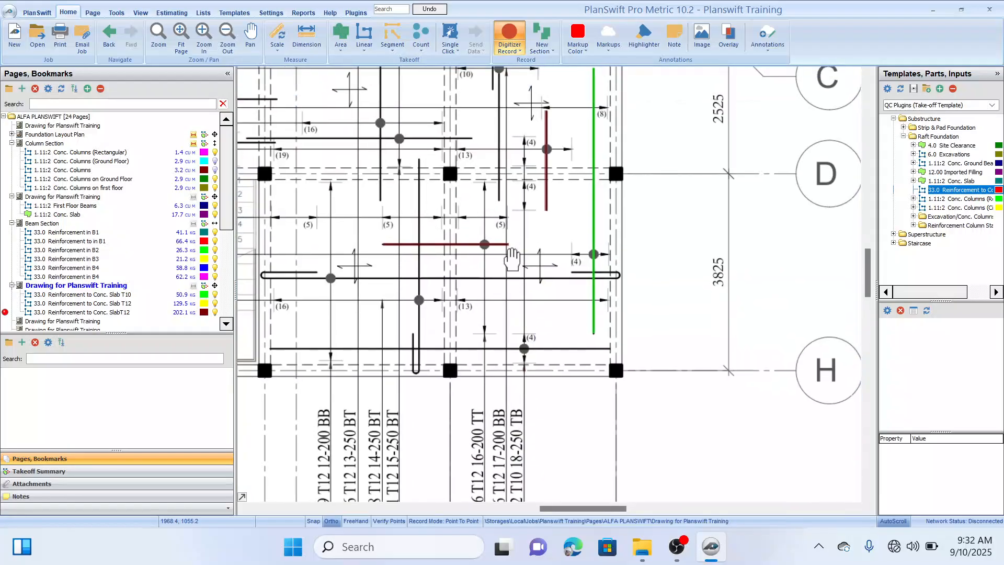
drag(515, 235, 529, 302)
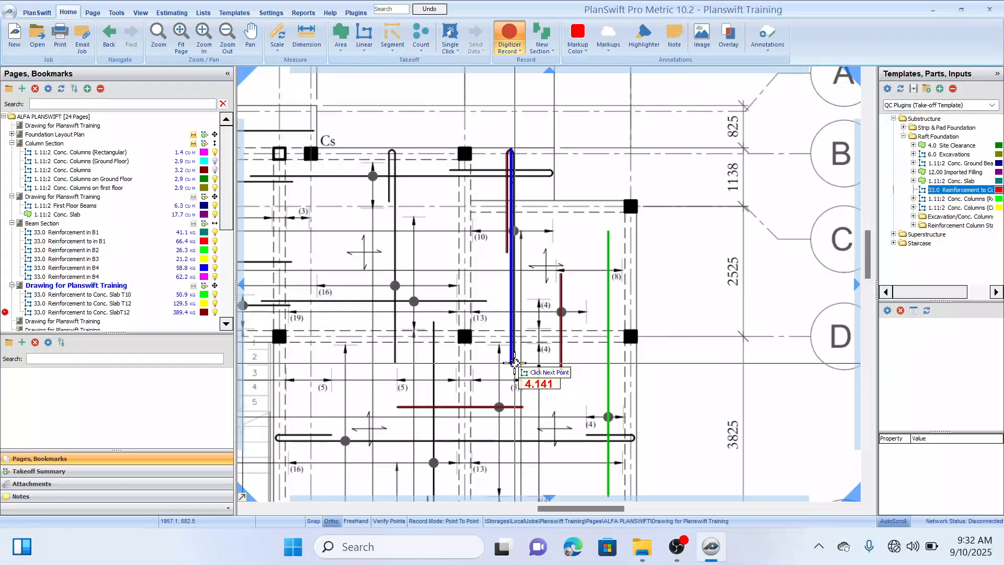
click(514, 362)
key(Escape)
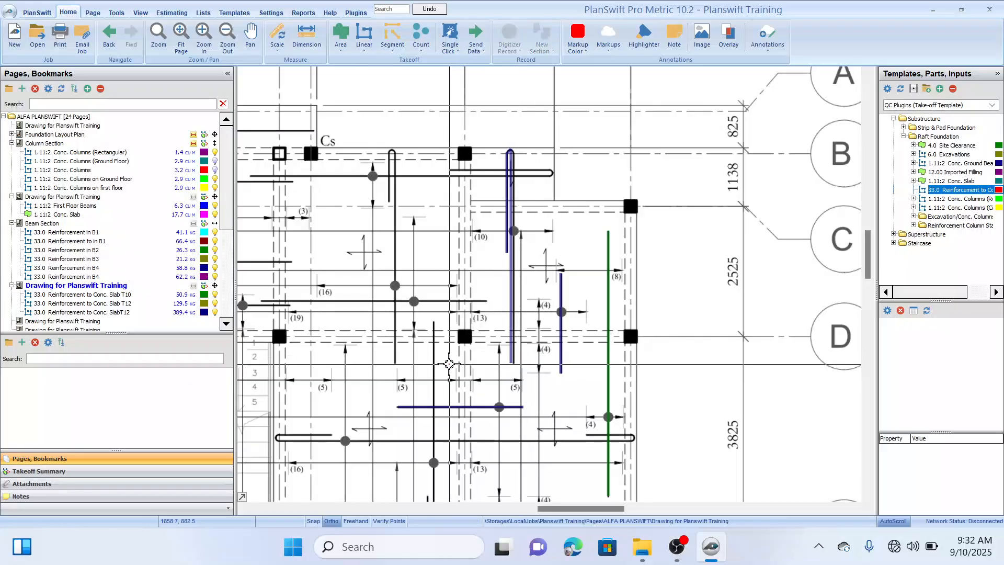
Step: Examine the slab bars and their callouts across all bays between grids B and H, including around the stair hall, for untraced bars
drag(452, 362, 534, 349)
scroll(436, 318, down, 2)
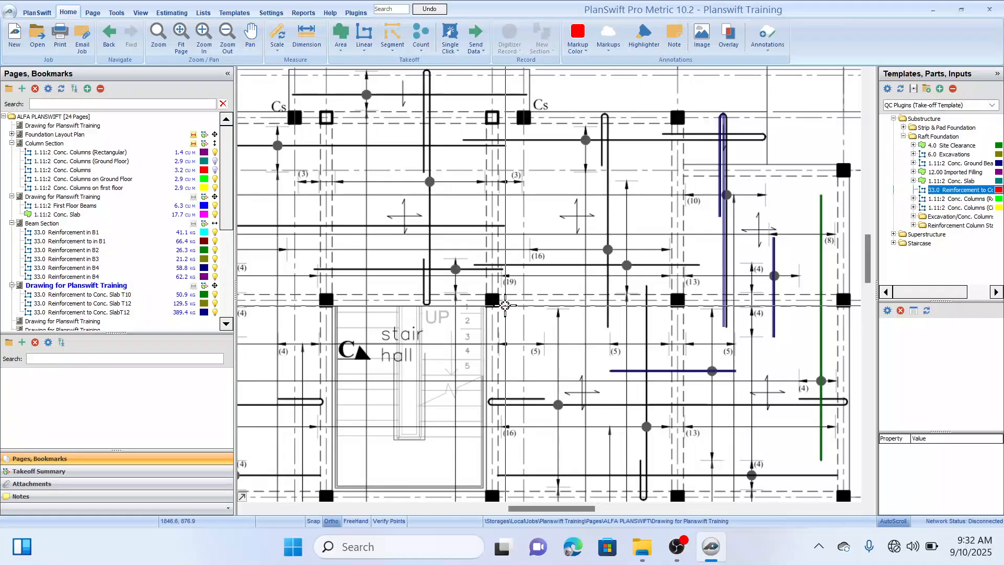
drag(345, 320, 419, 286)
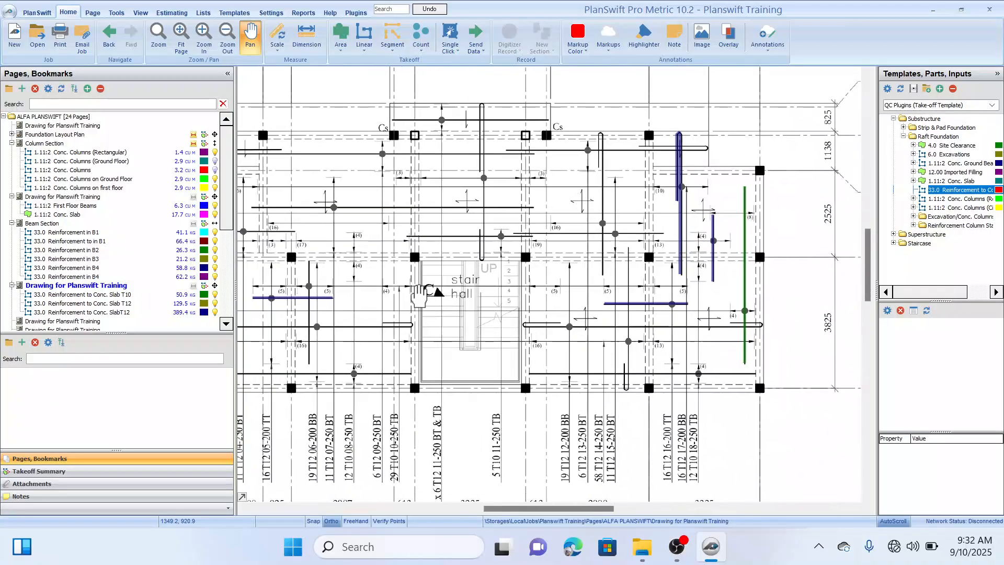
mouse_move(402, 335)
mouse_down()
mouse_move(441, 305)
mouse_move(512, 288)
mouse_up()
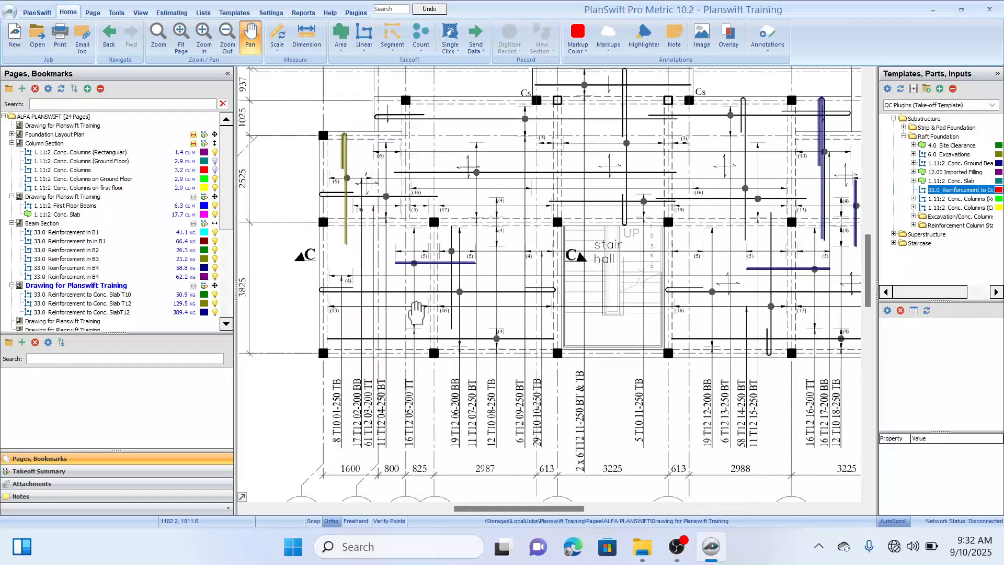
drag(416, 313, 400, 330)
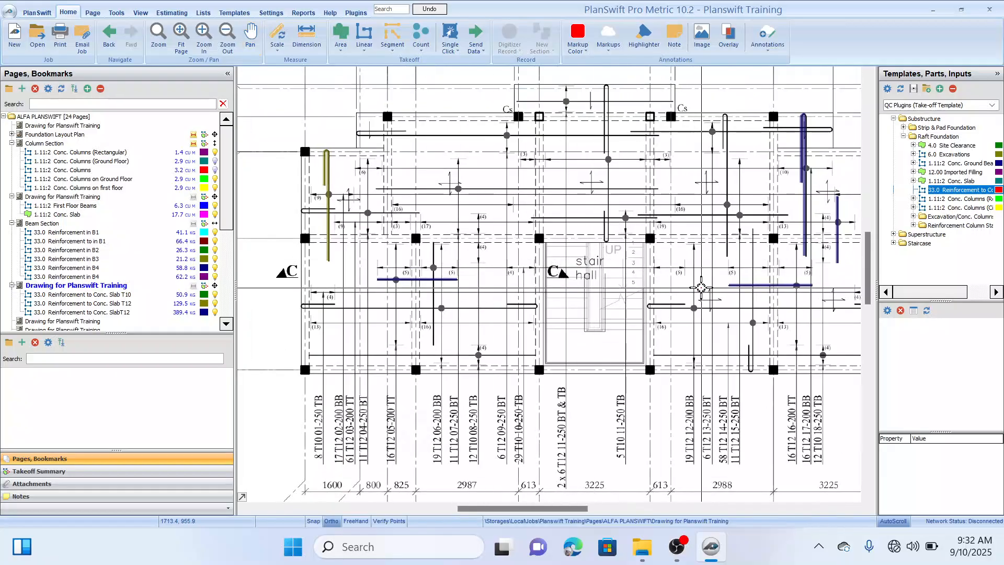
drag(703, 288, 653, 294)
drag(542, 206, 564, 217)
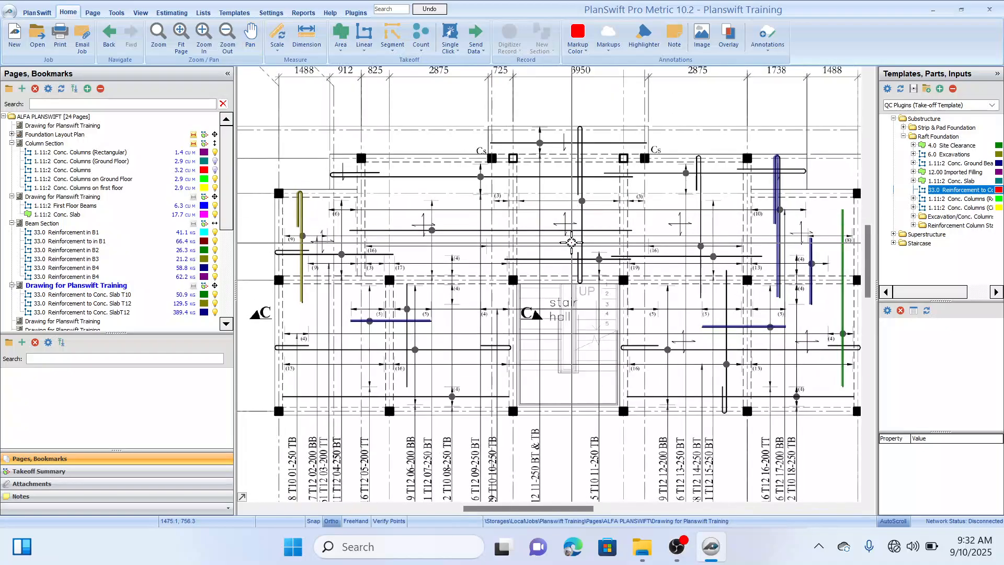